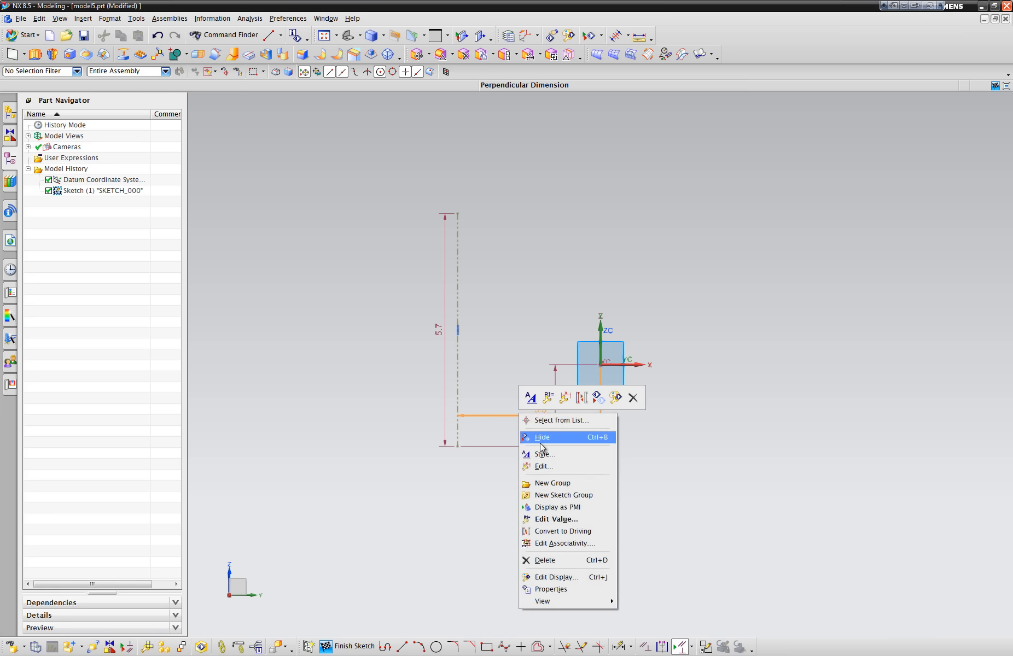
Step: Hide the horizontal and vertical dimensions that locate the reference line from the sketch origin
{"action": "left_click", "coordinate": [541, 437]}
{"action": "right_click", "coordinate": [536, 448]}
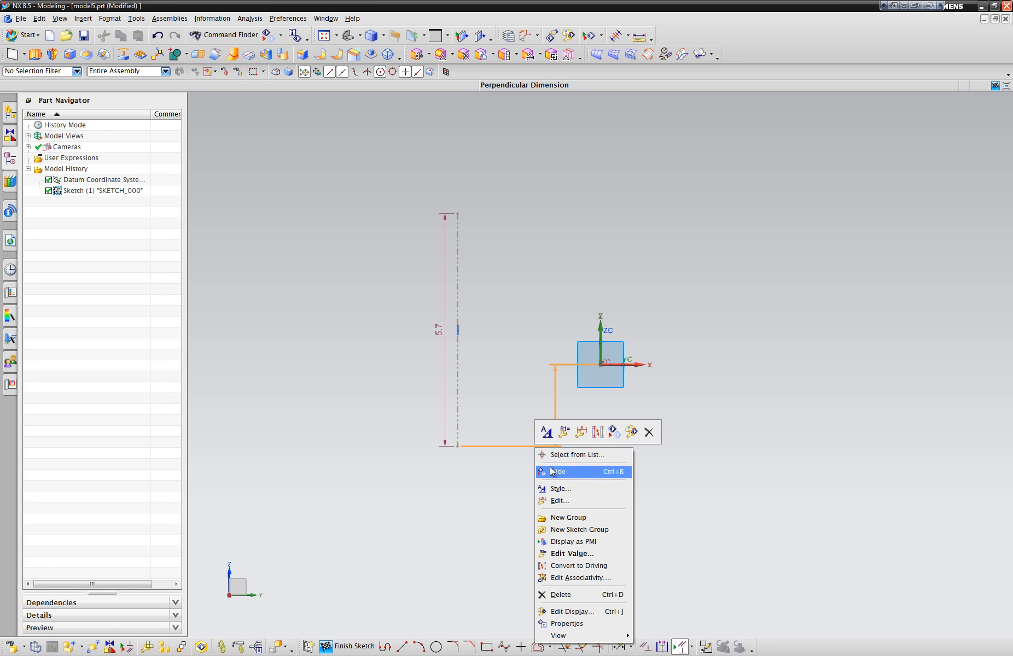
{"action": "left_click", "coordinate": [557, 471]}
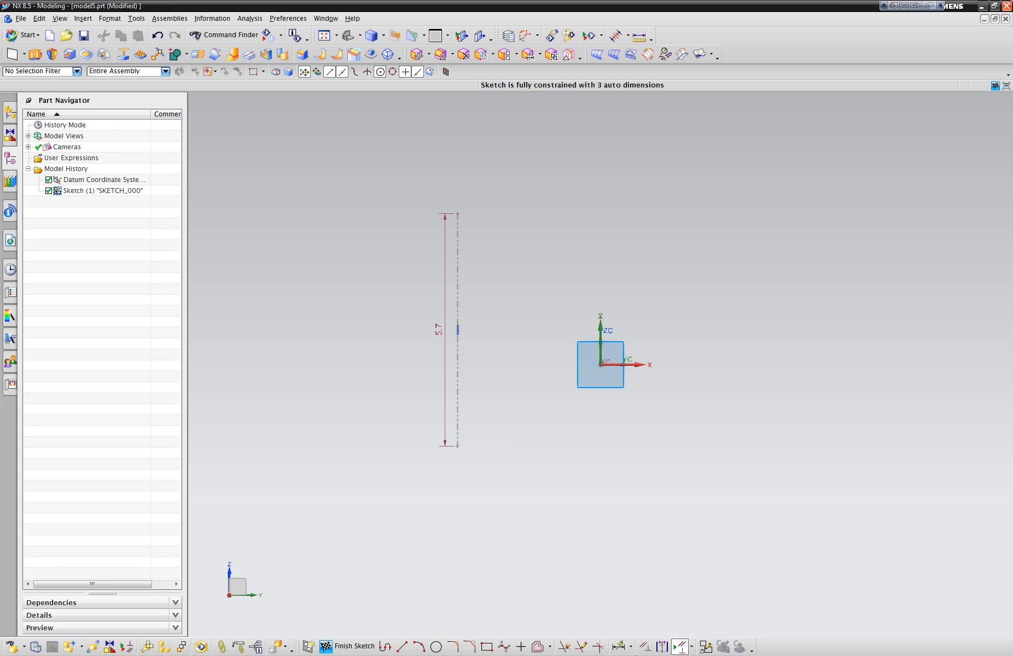
Step: Apply a collinear constraint between the vertical reference line and the sketch's vertical axis
{"action": "left_click", "coordinate": [644, 647]}
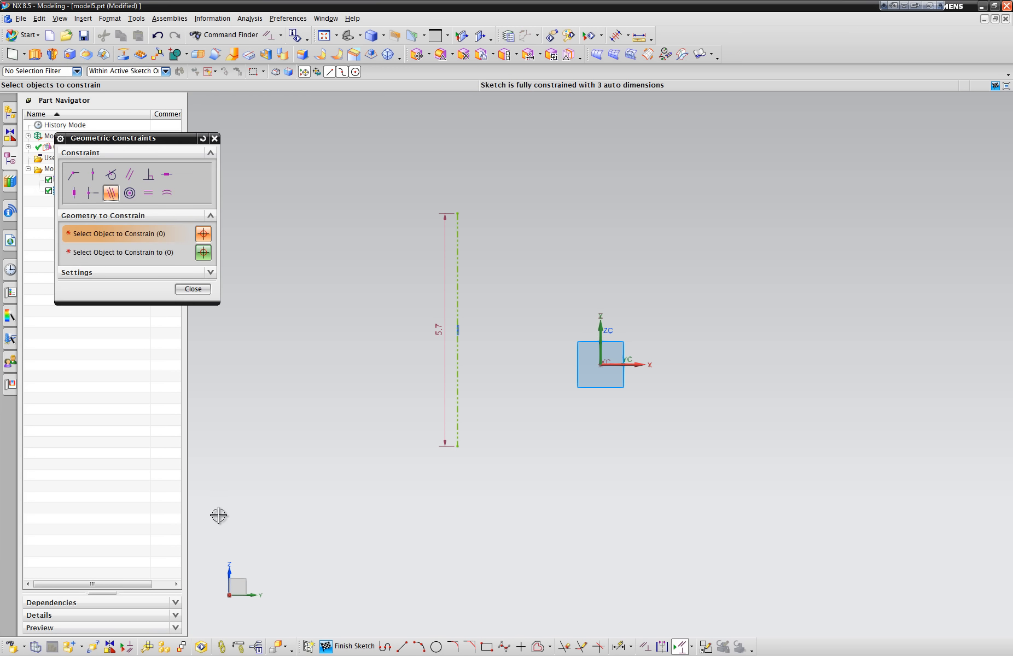
{"action": "left_click", "coordinate": [457, 279]}
{"action": "scroll", "coordinate": [393, 278], "scroll_direction": "up", "scroll_amount": 1}
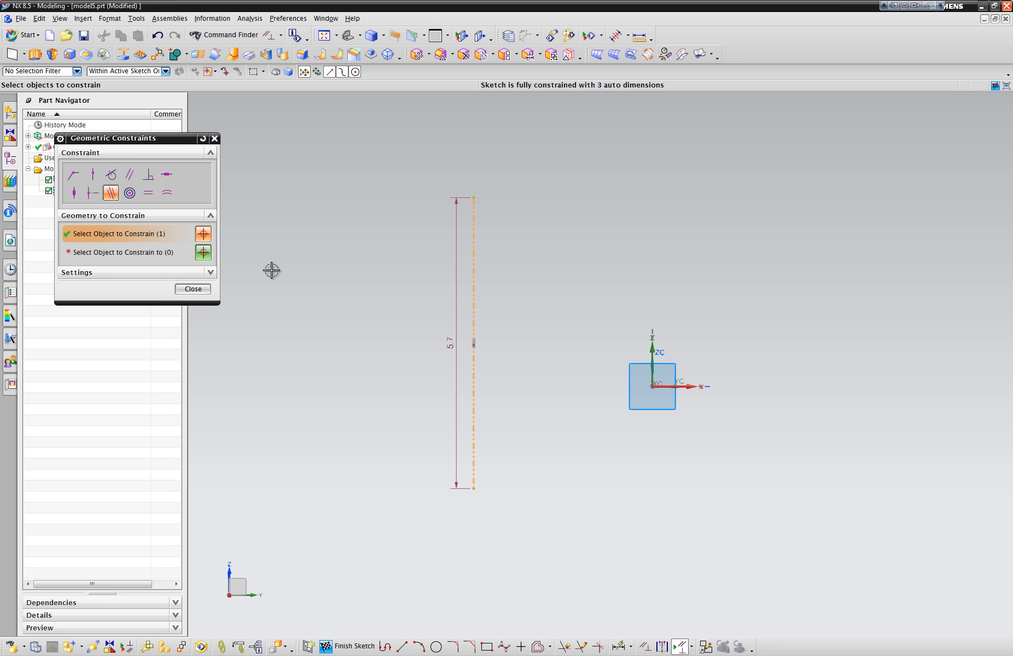
{"action": "left_click", "coordinate": [204, 252]}
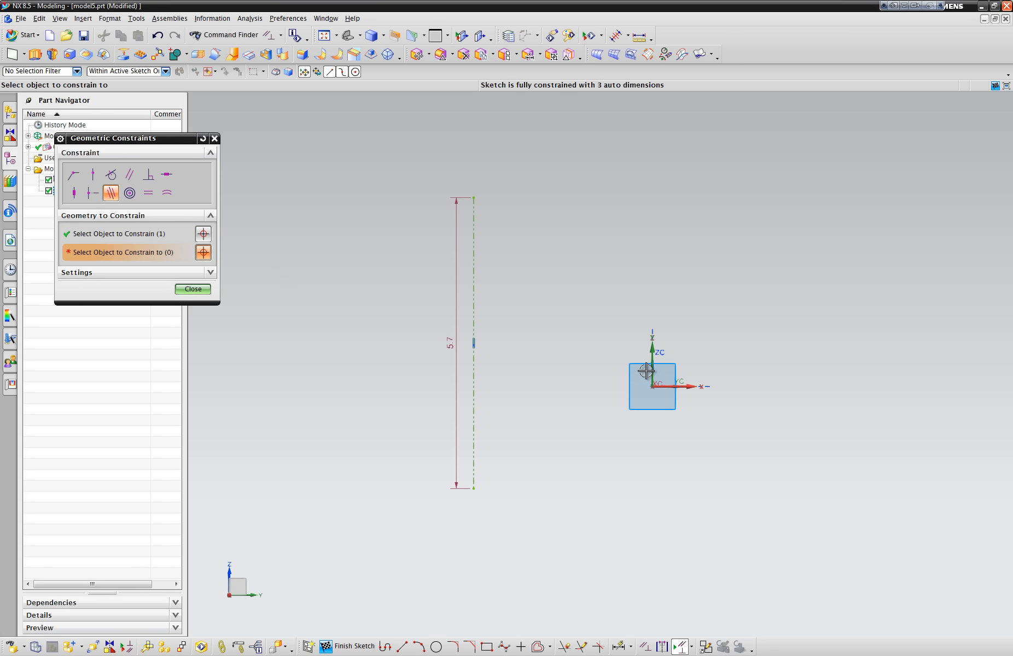
{"action": "left_click", "coordinate": [652, 347]}
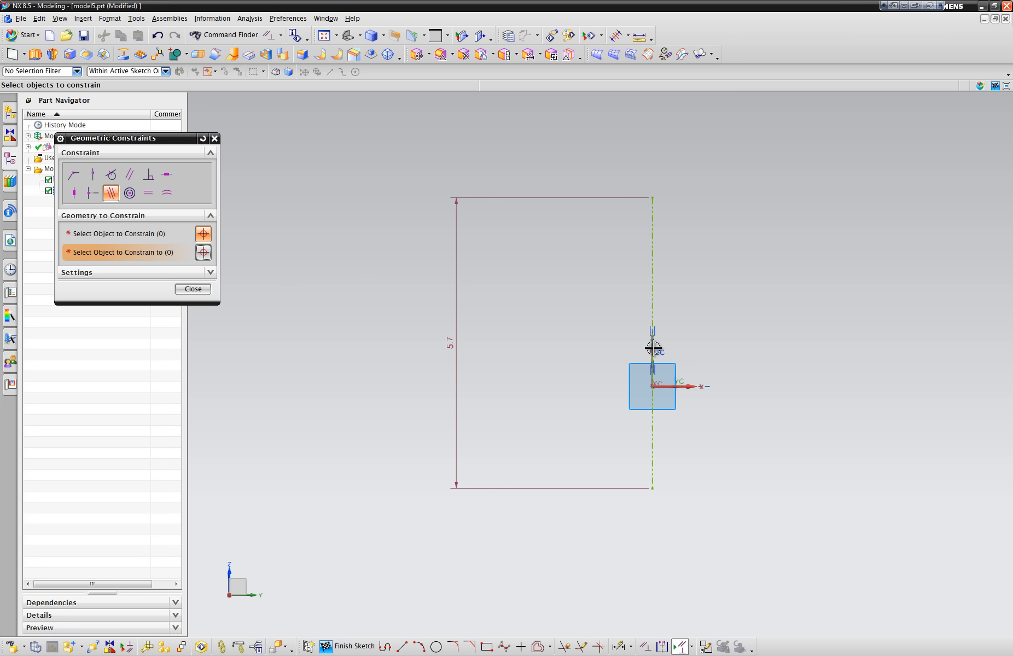
{"action": "left_click", "coordinate": [192, 288]}
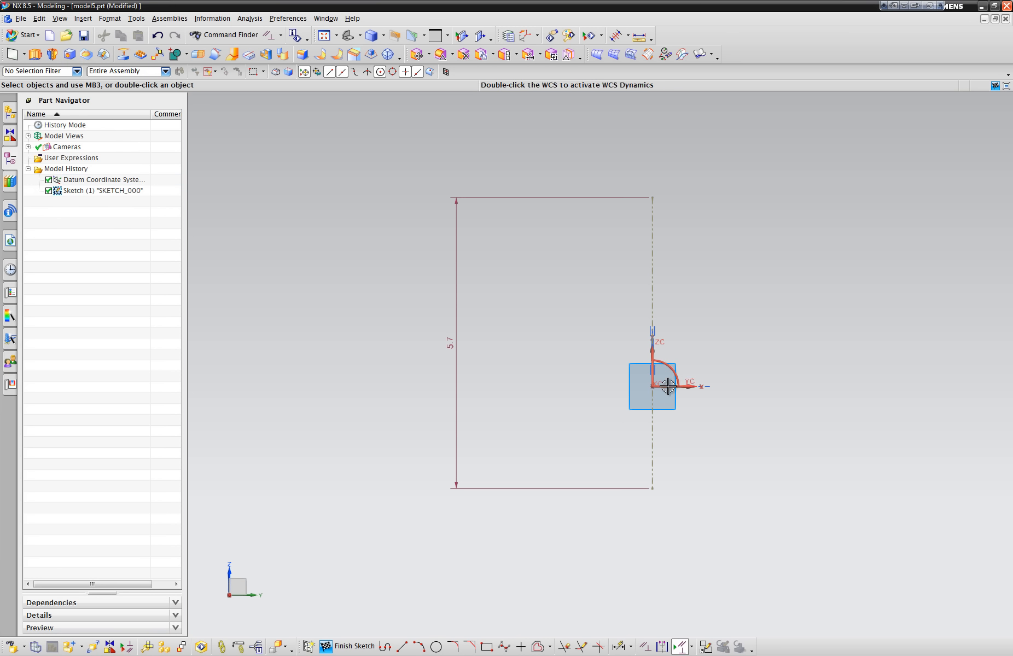
Step: Dimension the reference line's upper endpoint from the horizontal axis and set the distance to 5.7/2 in
{"action": "left_click", "coordinate": [617, 647]}
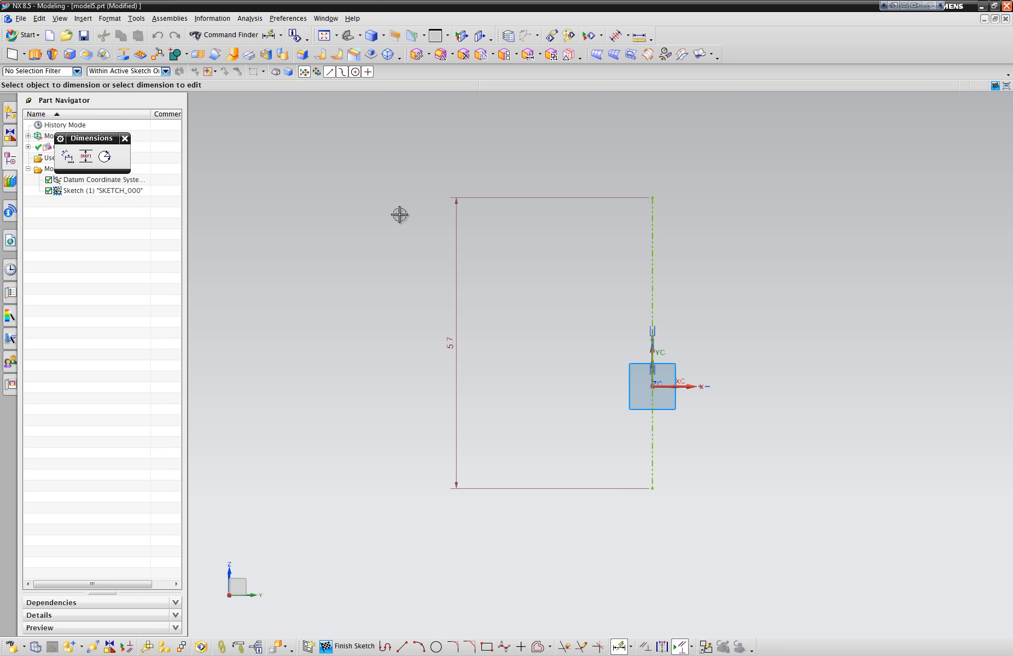
{"action": "left_click", "coordinate": [652, 197]}
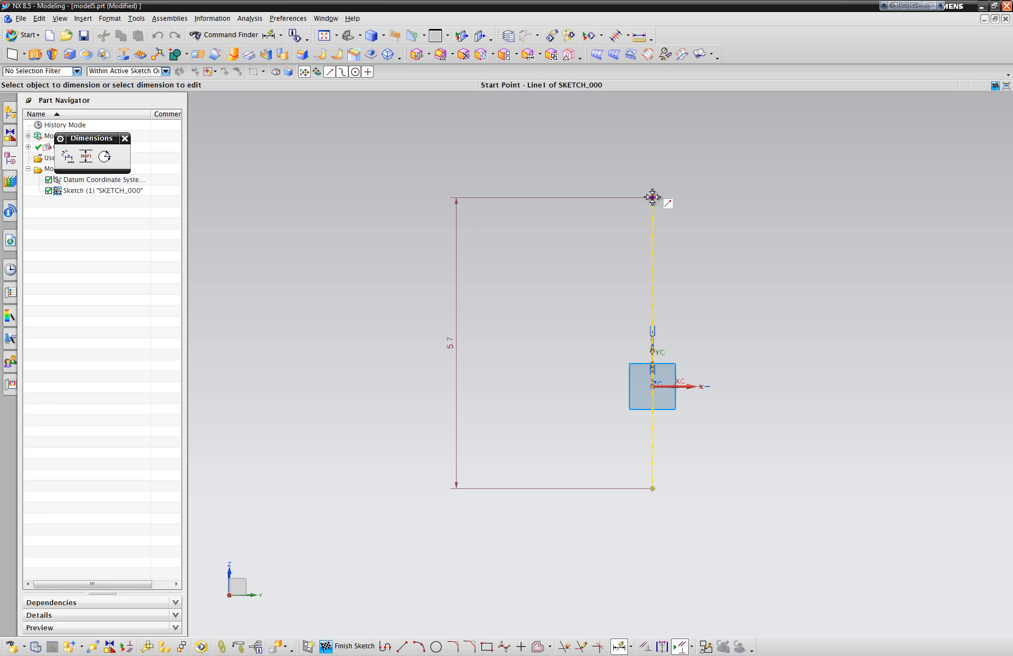
{"action": "left_click", "coordinate": [687, 386]}
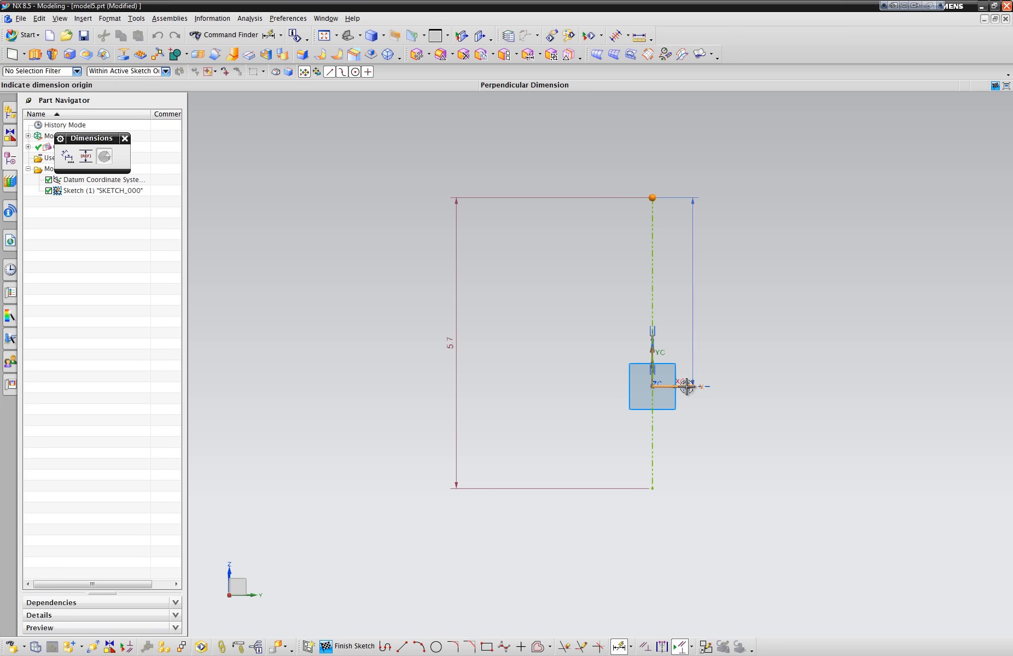
{"action": "left_click", "coordinate": [716, 296]}
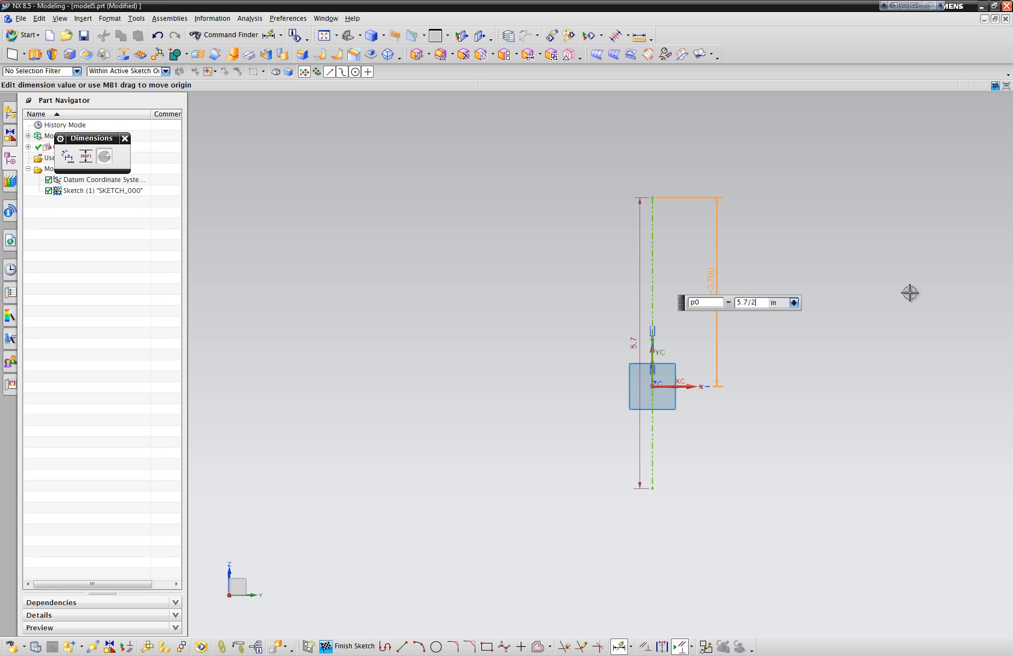
{"action": "key", "text": "Return"}
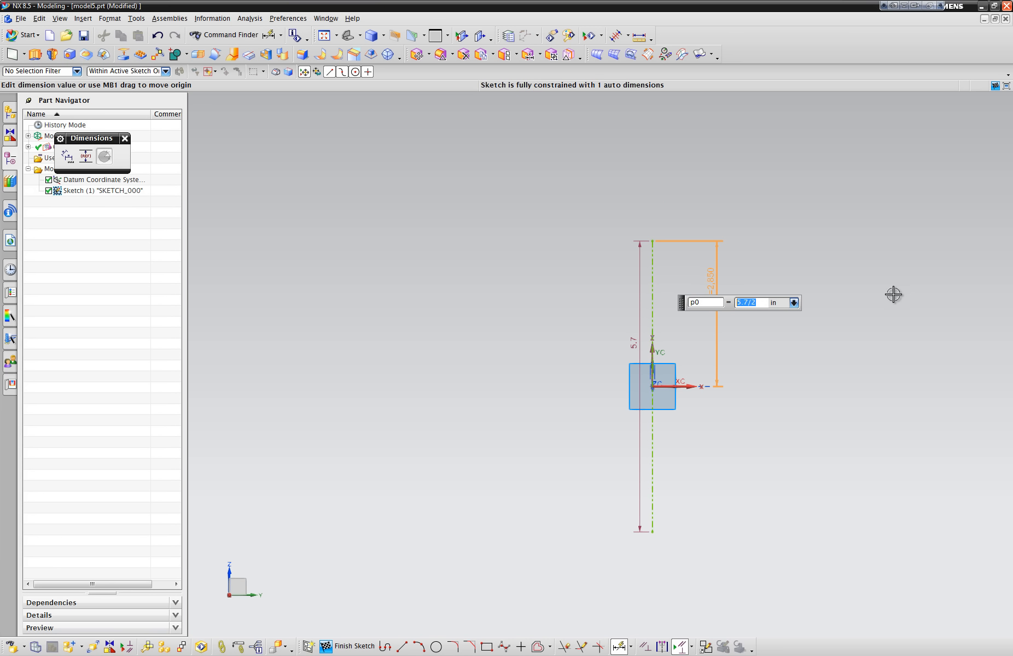
{"action": "middle_click", "coordinate": [892, 294]}
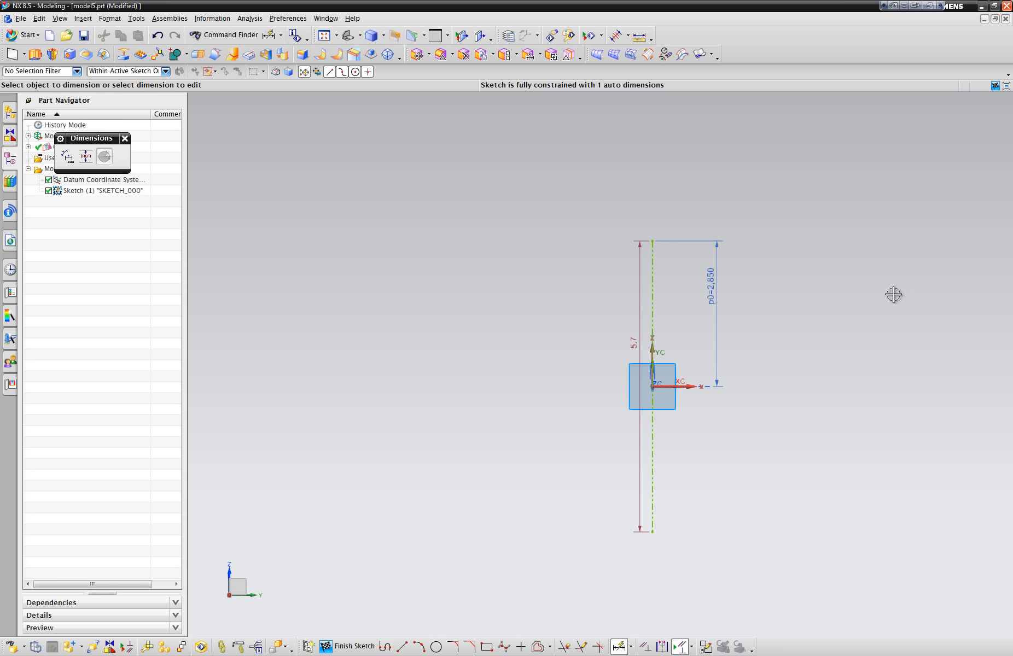
Step: Hide the reference line's half-length and 5.7 in overall length dimensions
{"action": "left_click", "coordinate": [711, 284]}
{"action": "right_click", "coordinate": [711, 284]}
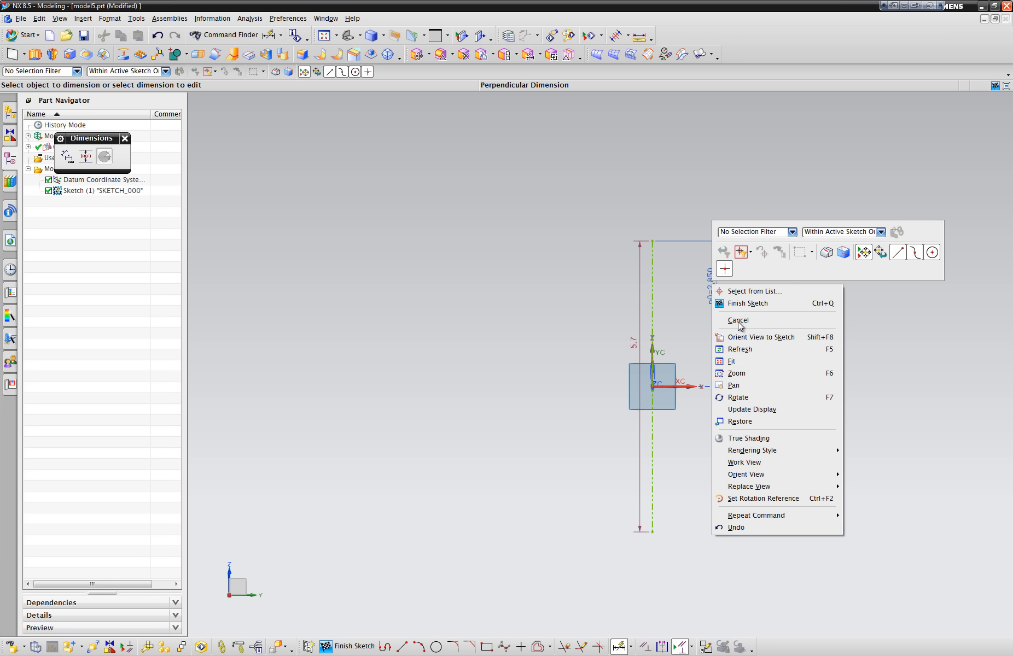
{"action": "left_click", "coordinate": [743, 304]}
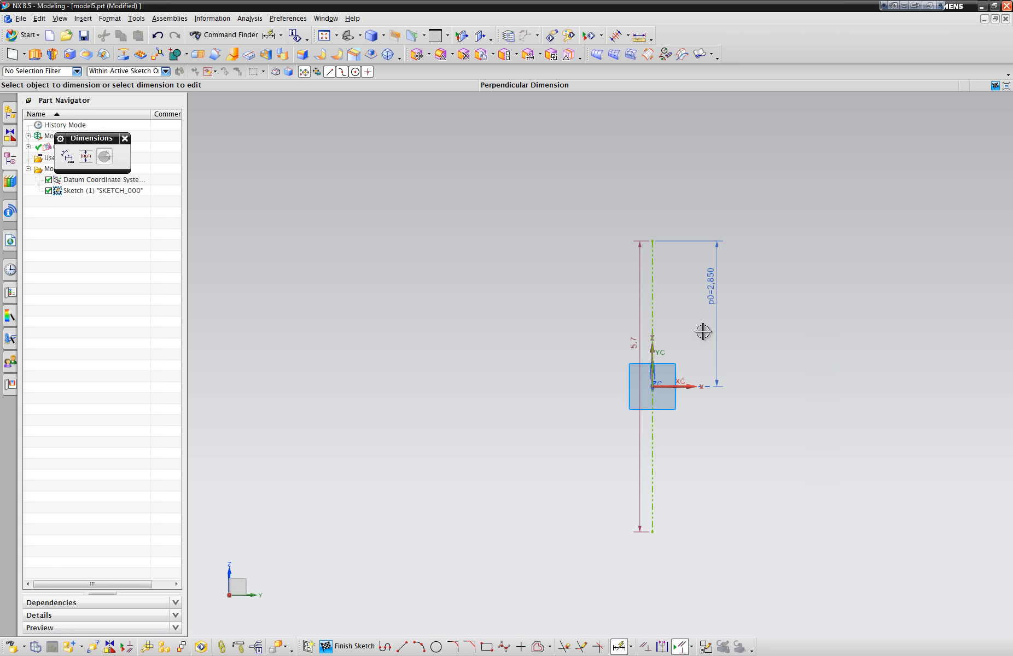
{"action": "right_click", "coordinate": [718, 293]}
{"action": "left_click", "coordinate": [736, 316]}
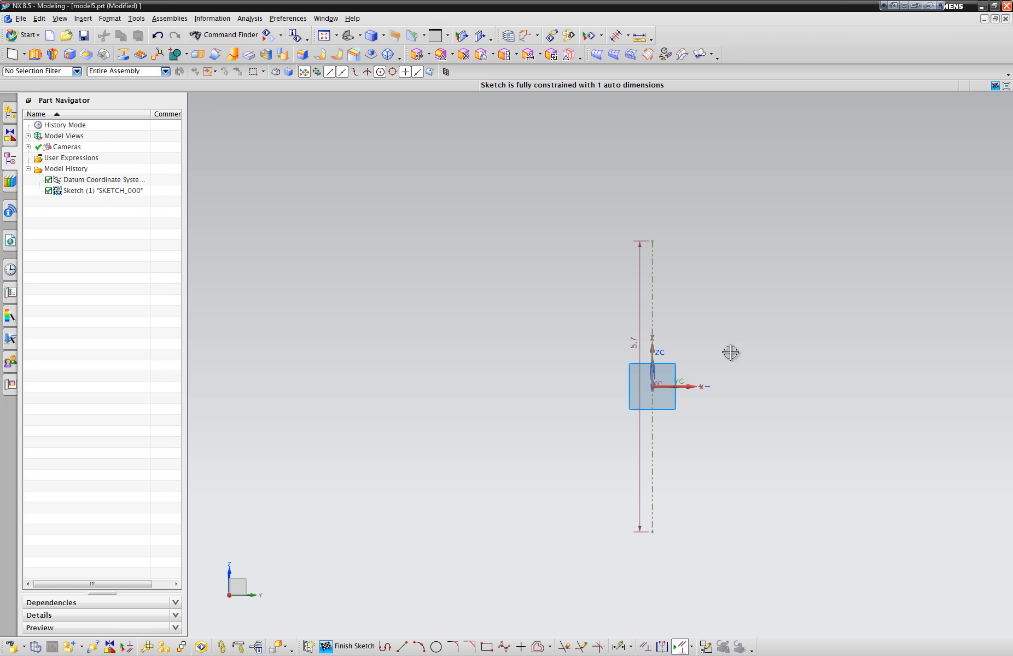
{"action": "left_click_drag", "start_coordinate": [651, 341], "coordinate": [527, 396]}
{"action": "right_click", "coordinate": [527, 397]}
{"action": "left_click", "coordinate": [551, 419]}
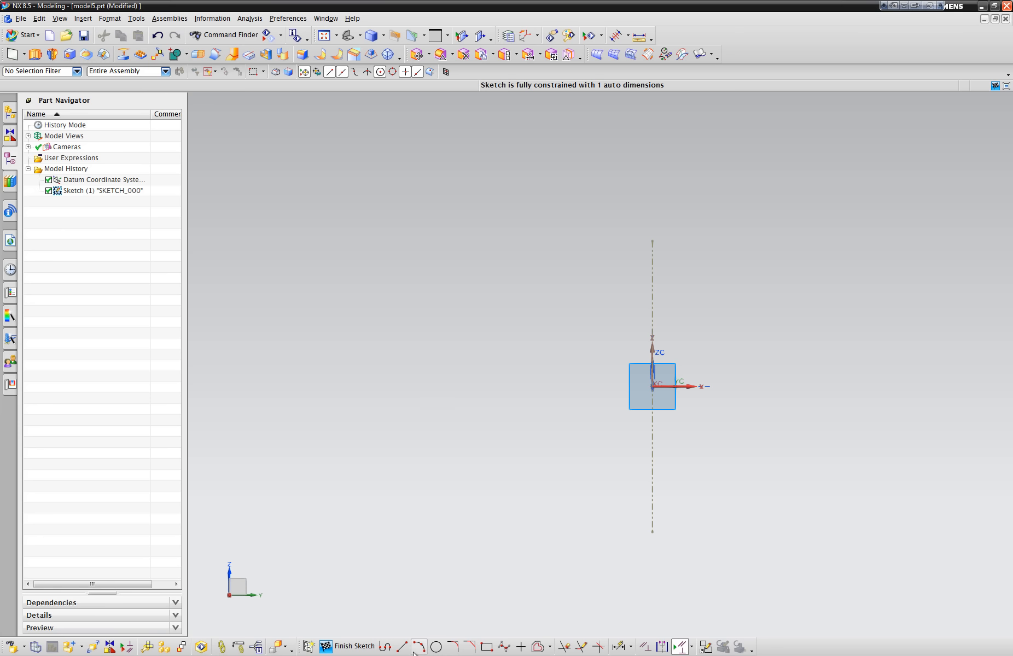
Step: Sketch a closed profile right of the centerline: inner side about 4.25 in, base 1.6, outer side 2.125, outward arc R1.471, upper edge 0.758
{"action": "left_click", "coordinate": [386, 646]}
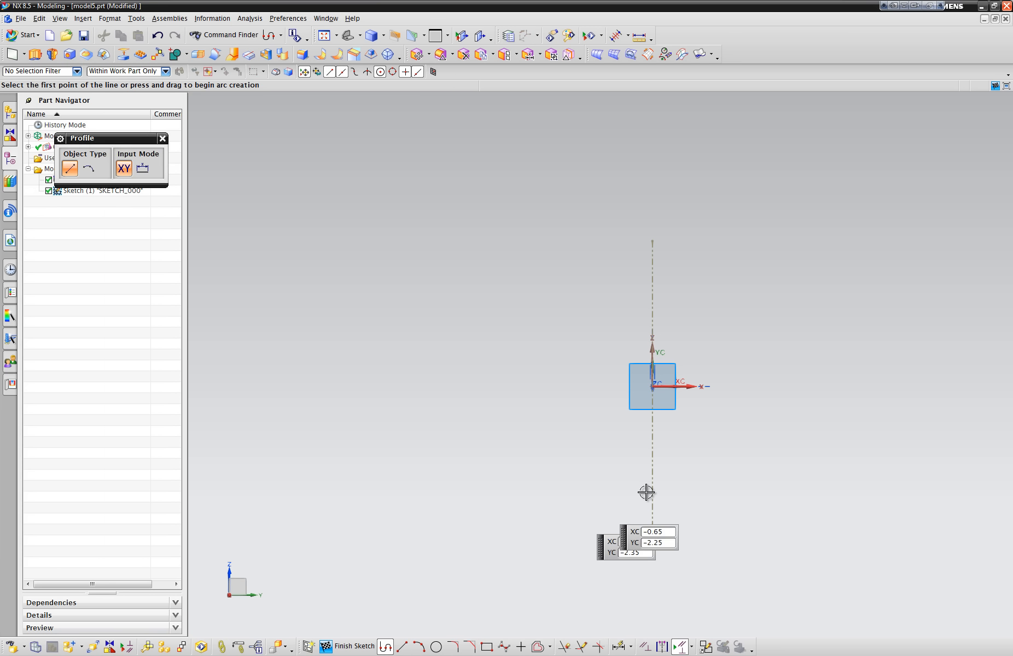
{"action": "left_click", "coordinate": [736, 299]}
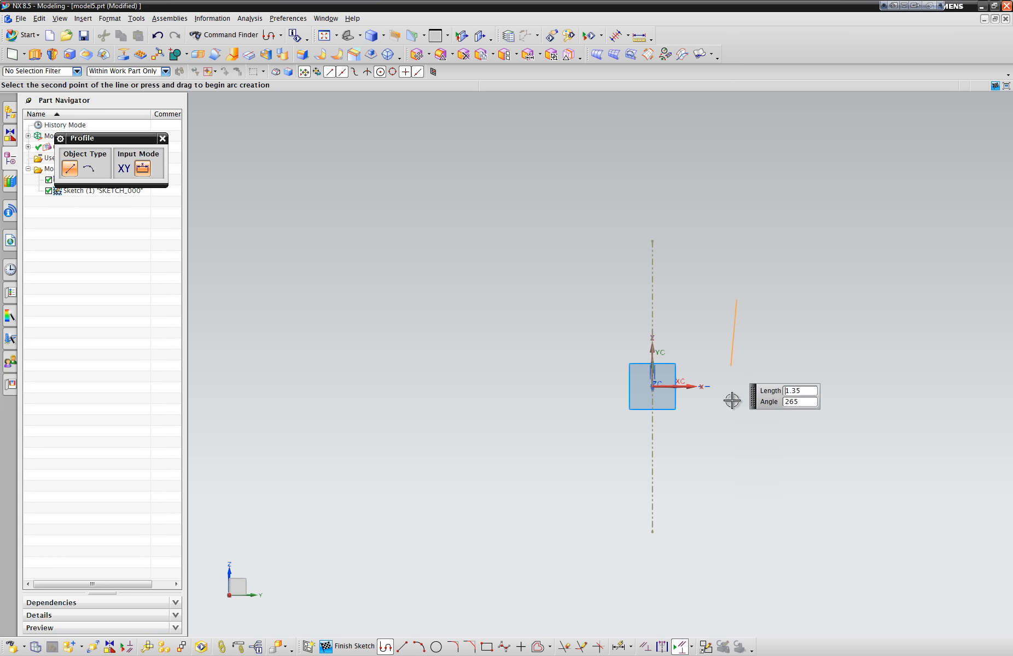
{"action": "left_click", "coordinate": [736, 516]}
{"action": "left_click", "coordinate": [819, 516]}
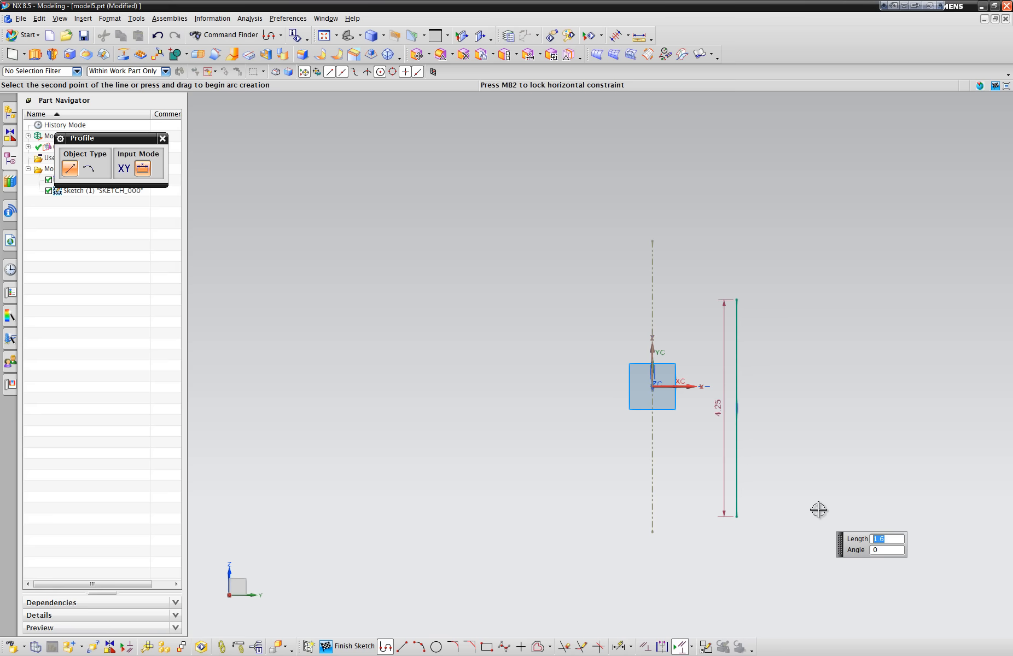
{"action": "left_click", "coordinate": [818, 407]}
{"action": "left_click_drag", "start_coordinate": [818, 408], "coordinate": [841, 373]}
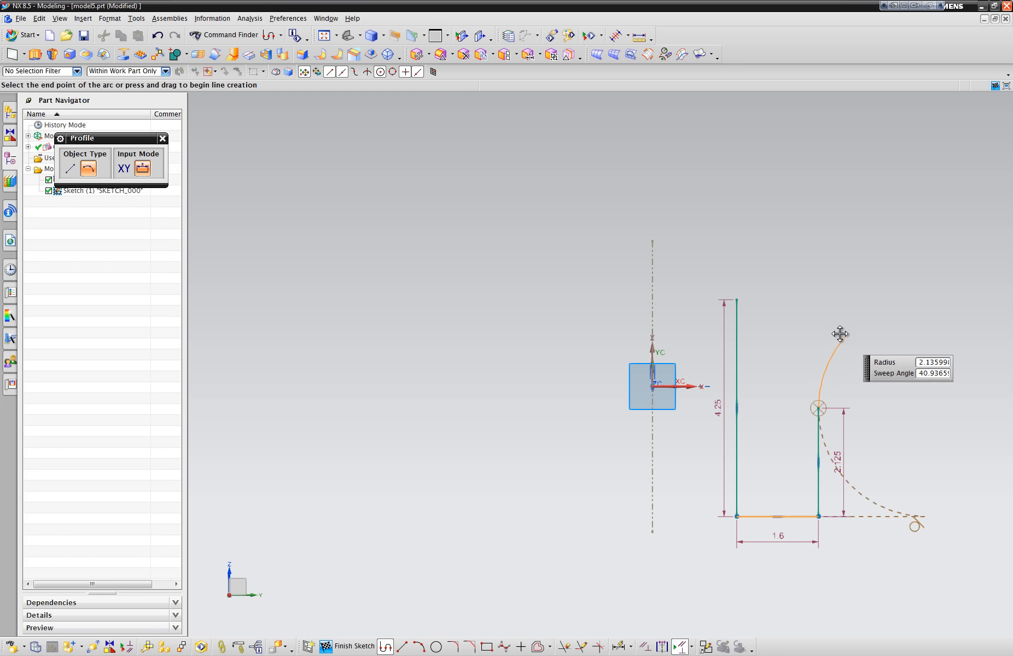
{"action": "left_click", "coordinate": [865, 339]}
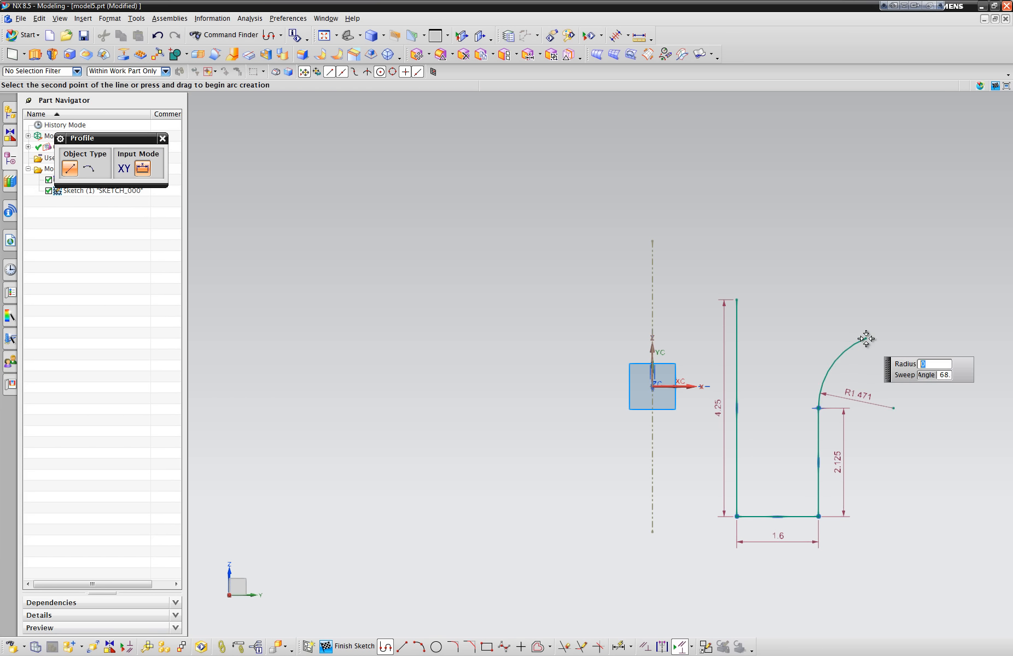
{"action": "left_click", "coordinate": [865, 299]}
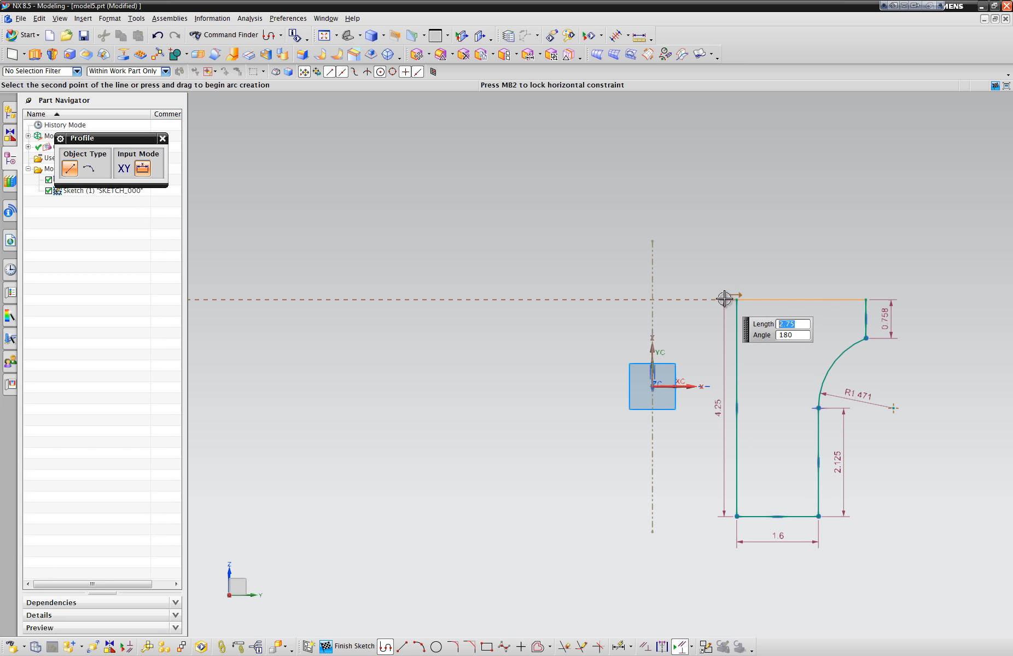
{"action": "left_click", "coordinate": [736, 300]}
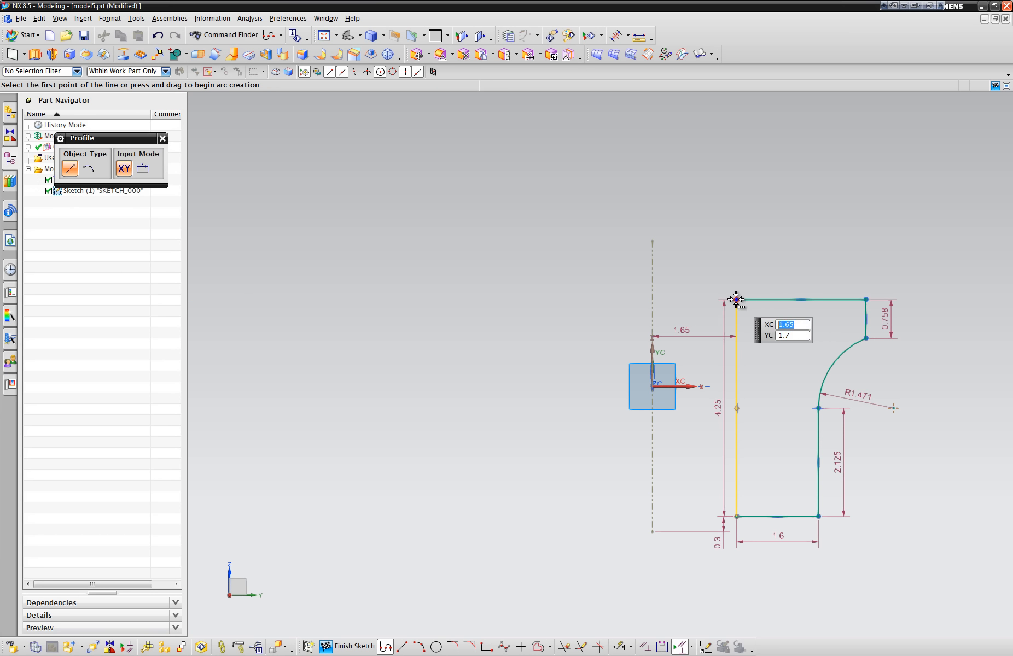
{"action": "key", "text": "Escape"}
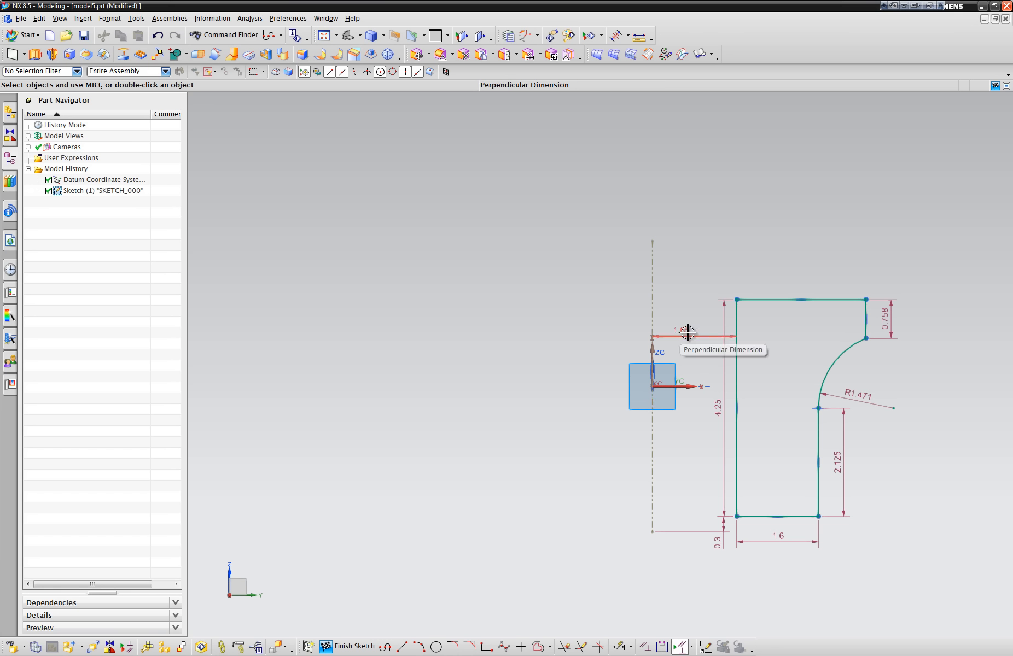
Step: Move the centerline-to-profile distance dimension above the sketch and try values of 0 and .25 in
{"action": "left_click_drag", "start_coordinate": [683, 333], "coordinate": [681, 200]}
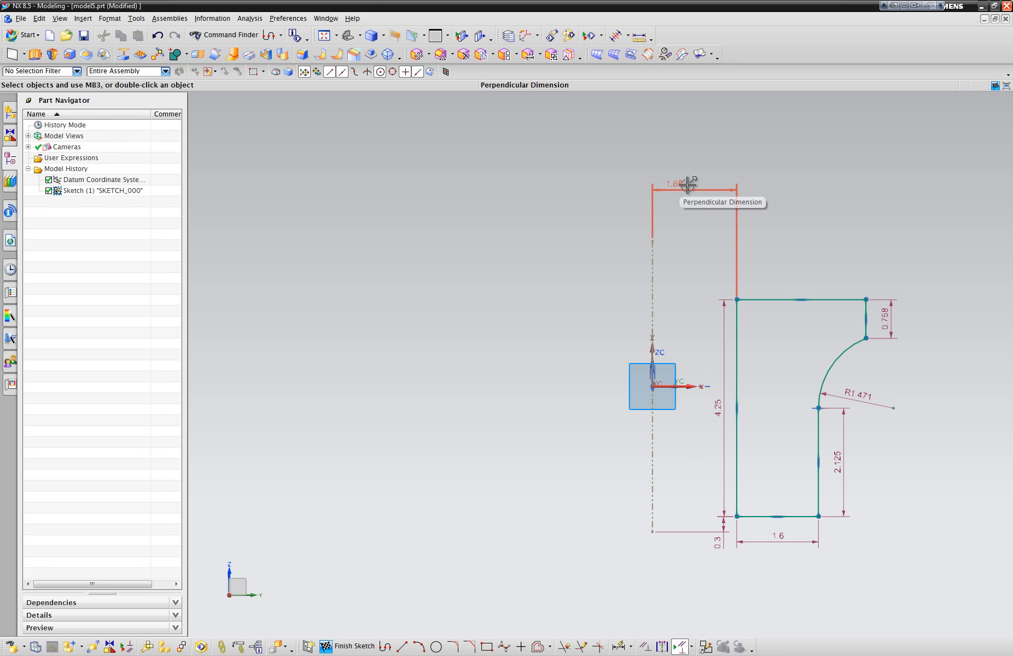
{"action": "double_click", "coordinate": [687, 185]}
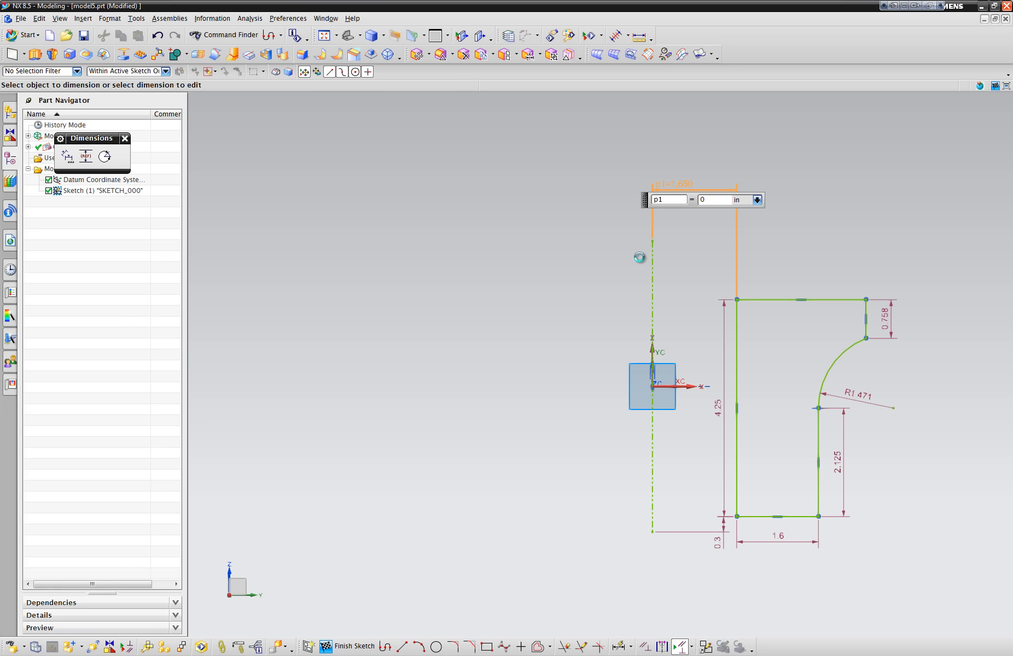
{"action": "key", "text": "Return"}
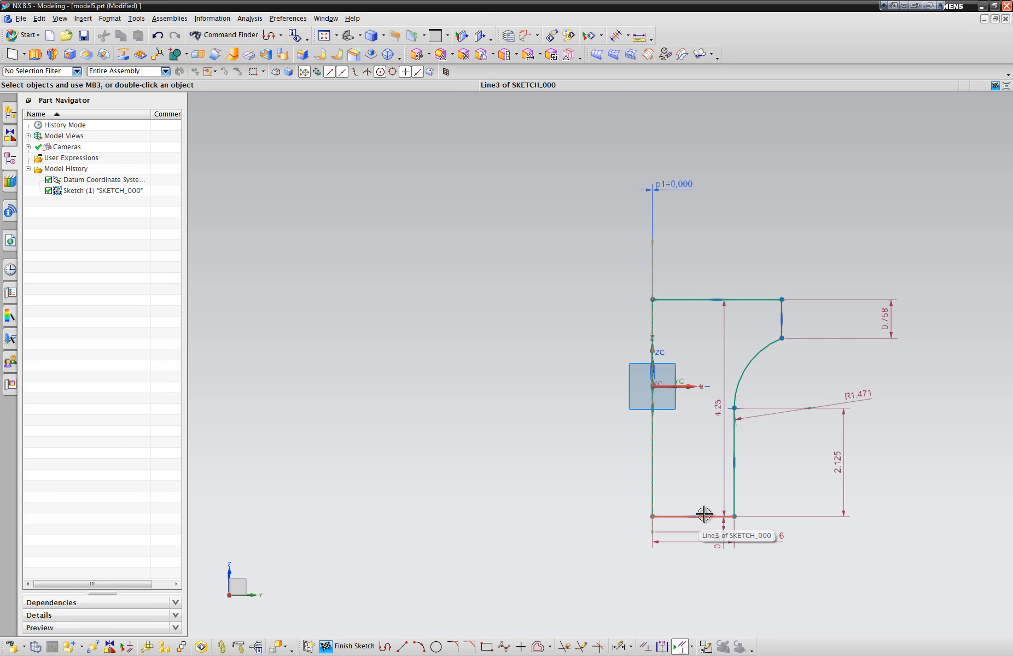
{"action": "double_click", "coordinate": [681, 186]}
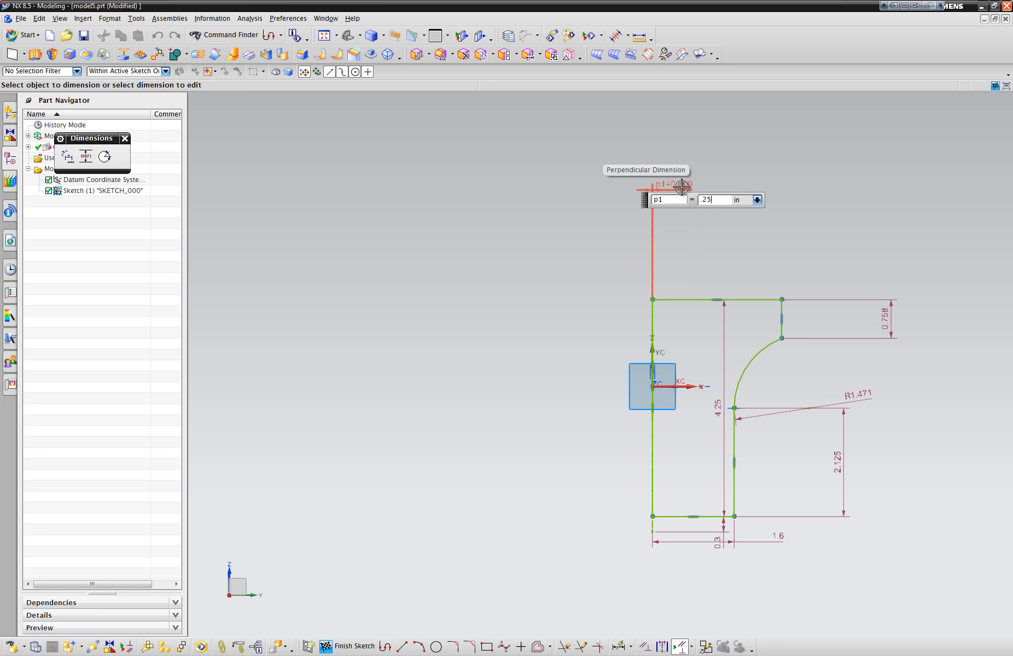
{"action": "key", "text": "Return"}
Step: Set the distance between the centerline and the profile's inner side to 2 in
{"action": "double_click", "coordinate": [682, 183]}
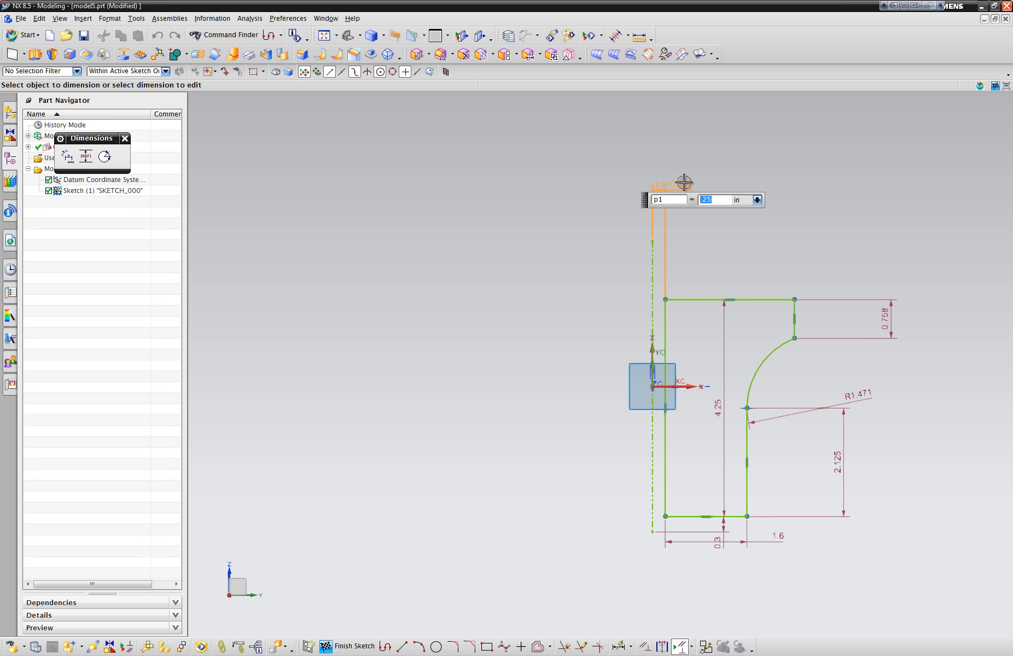
{"action": "key", "text": "Return"}
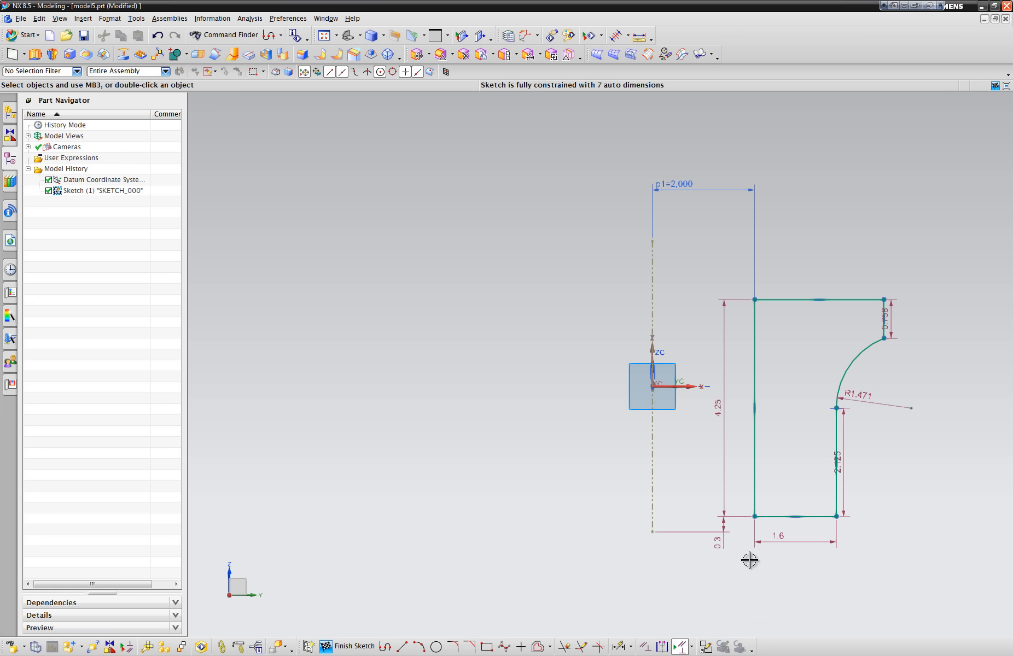
Step: Dimension the vertical distance from the horizontal axis to the profile's lower inner corner and set it to 0 in
{"action": "left_click", "coordinate": [618, 646]}
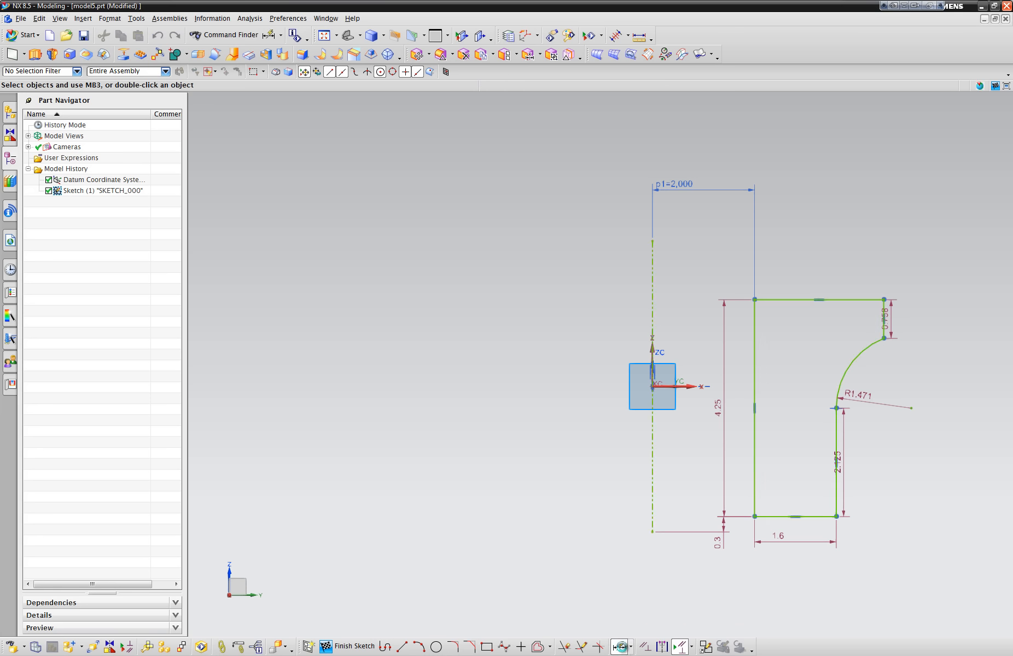
{"action": "left_click", "coordinate": [696, 398]}
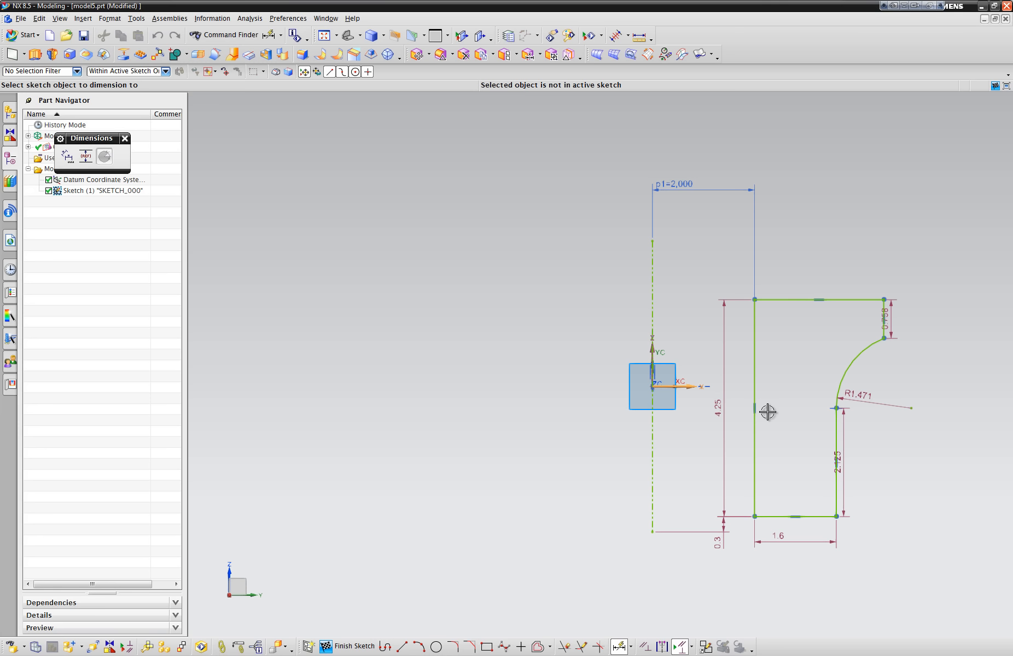
{"action": "left_click", "coordinate": [754, 516]}
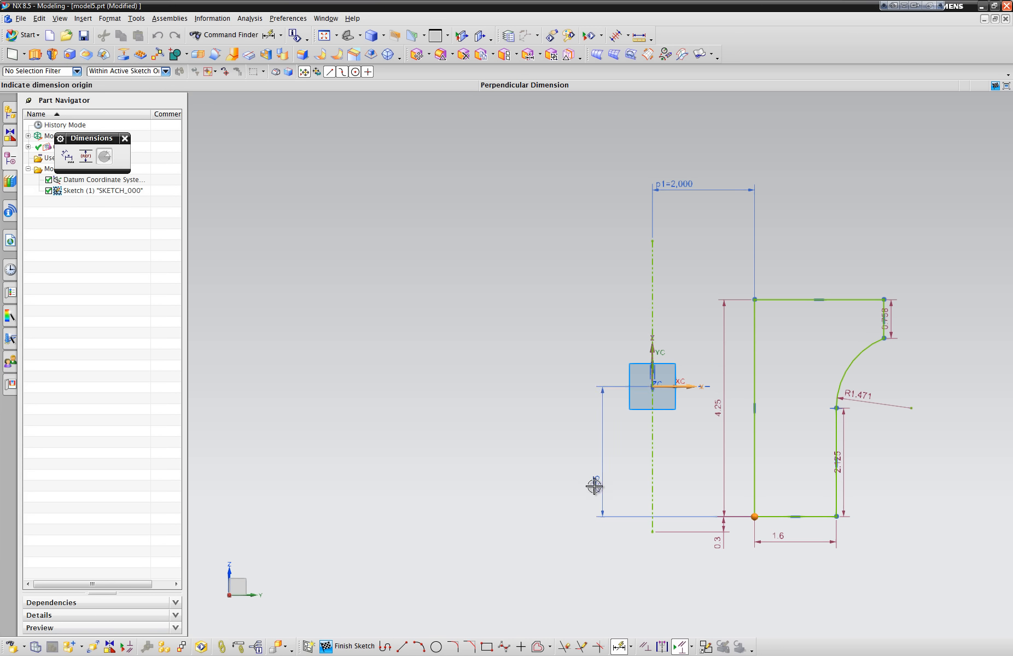
{"action": "left_click", "coordinate": [586, 470]}
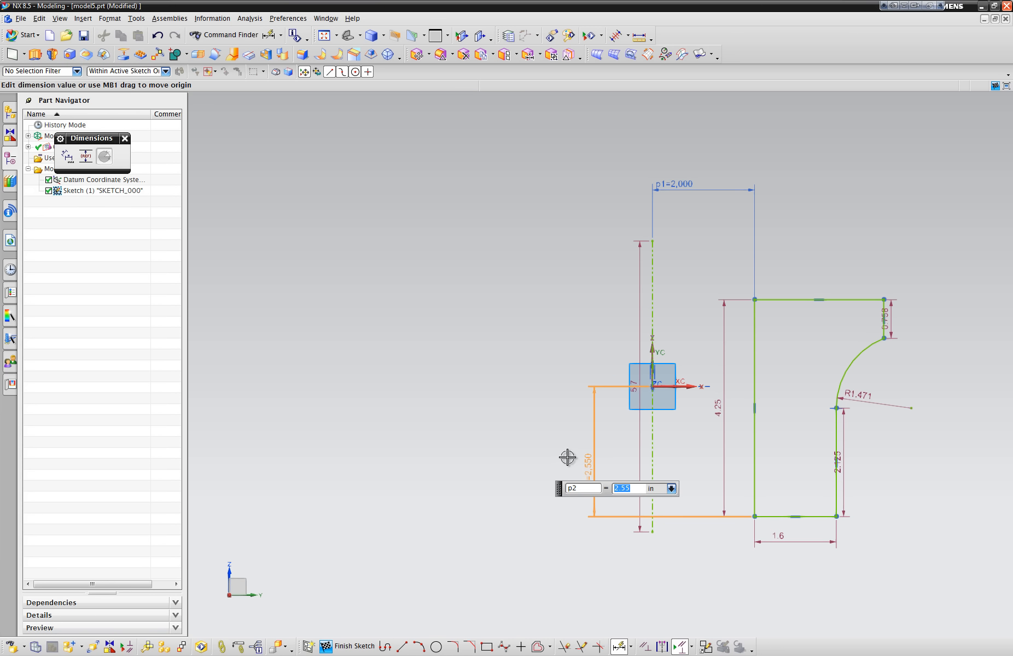
{"action": "key", "text": "Return"}
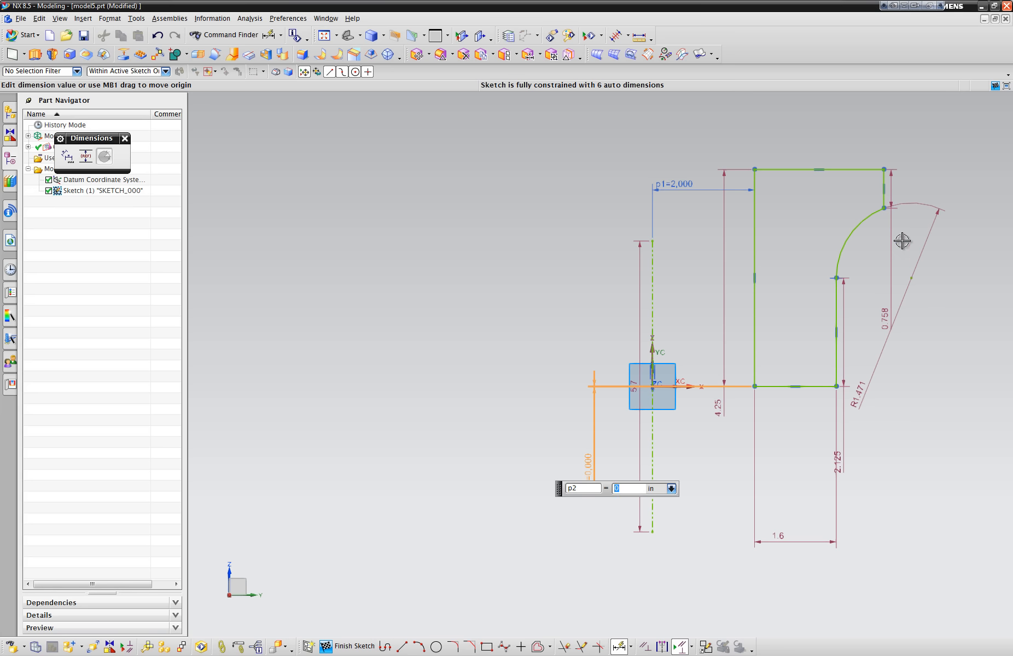
{"action": "left_click", "coordinate": [714, 408]}
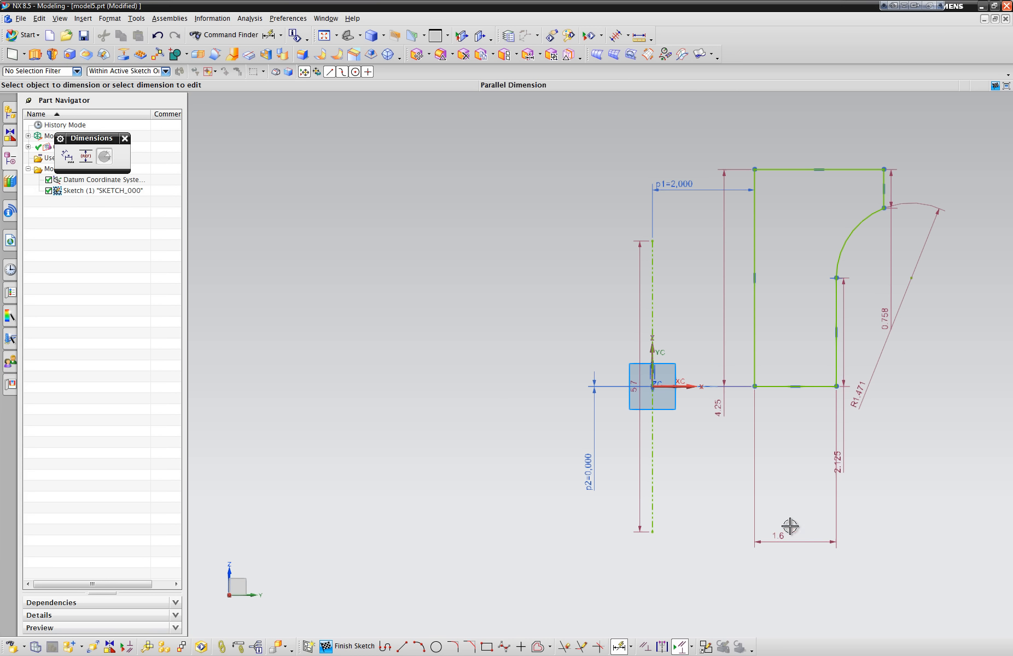
{"action": "key", "text": "Escape"}
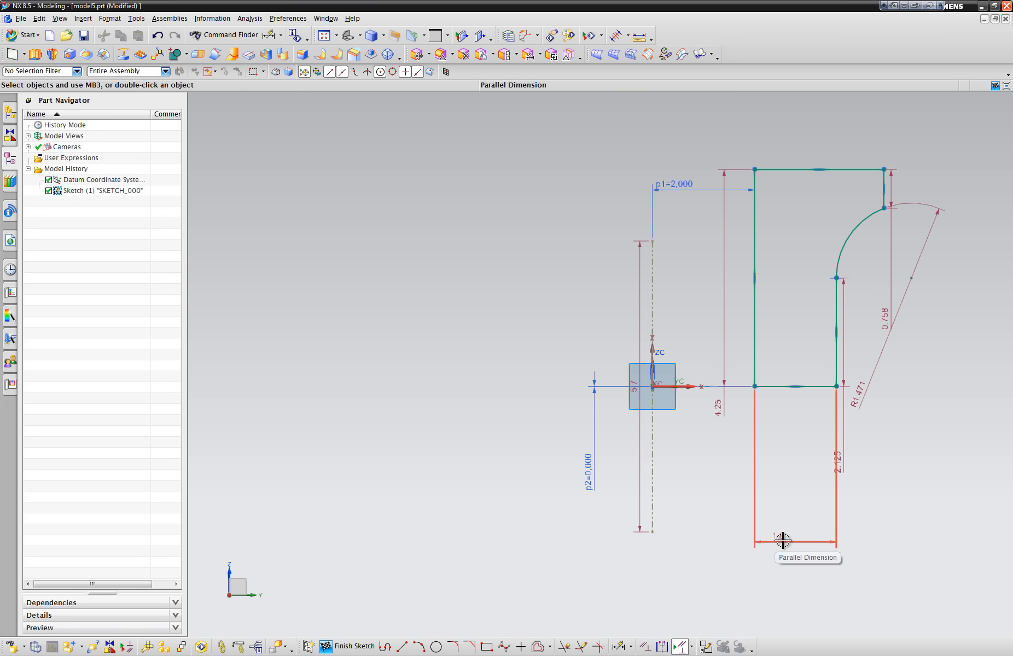
Step: Move the base width dimension up close beneath the profile and set it to 1 in
{"action": "left_click_drag", "start_coordinate": [780, 529], "coordinate": [787, 409]}
{"action": "double_click", "coordinate": [787, 410]}
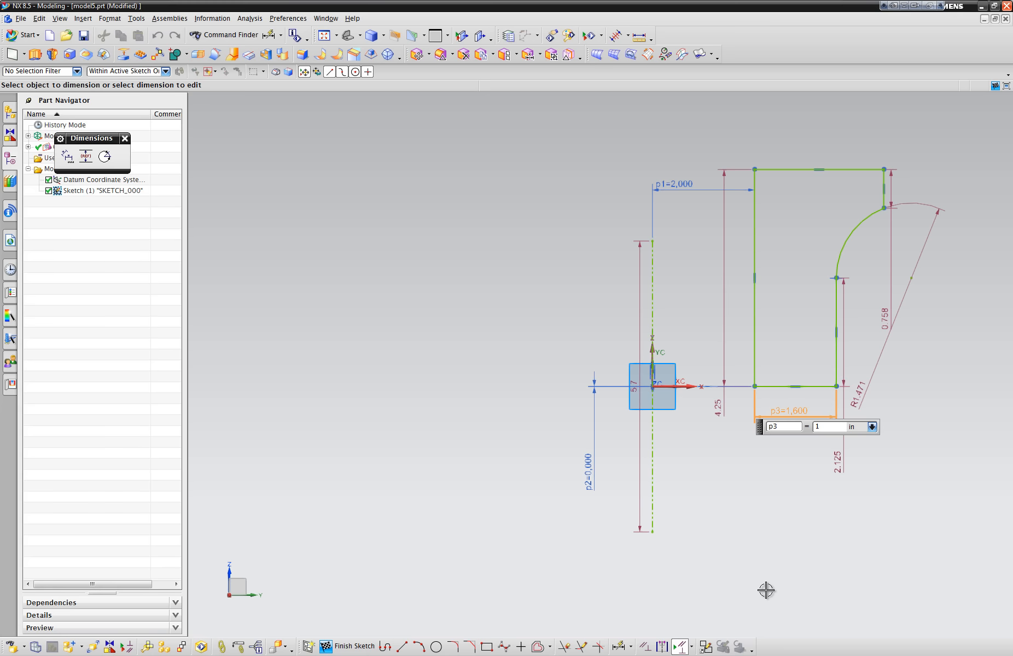
{"action": "type", "text": "1"}
{"action": "key", "text": "Return"}
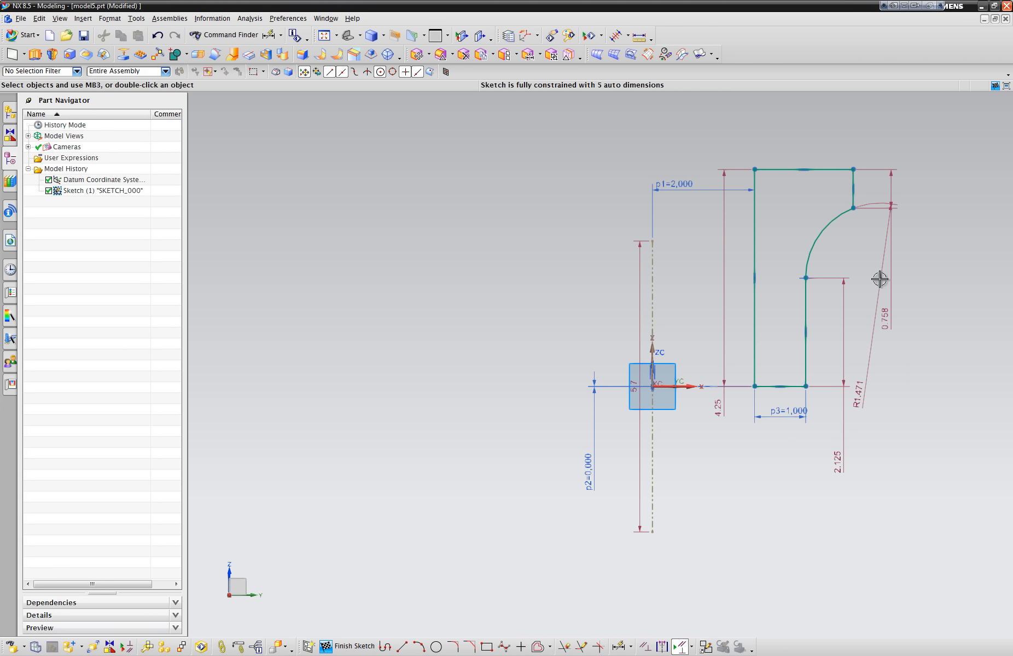
Step: Move the arc's radius dimension beside the arc and set the radius to 1.5 in
{"action": "mouse_move", "coordinate": [872, 376]}
{"action": "left_mouse_down"}
{"action": "mouse_move", "coordinate": [881, 314]}
{"action": "mouse_move", "coordinate": [871, 249]}
{"action": "mouse_move", "coordinate": [853, 252]}
{"action": "left_mouse_up"}
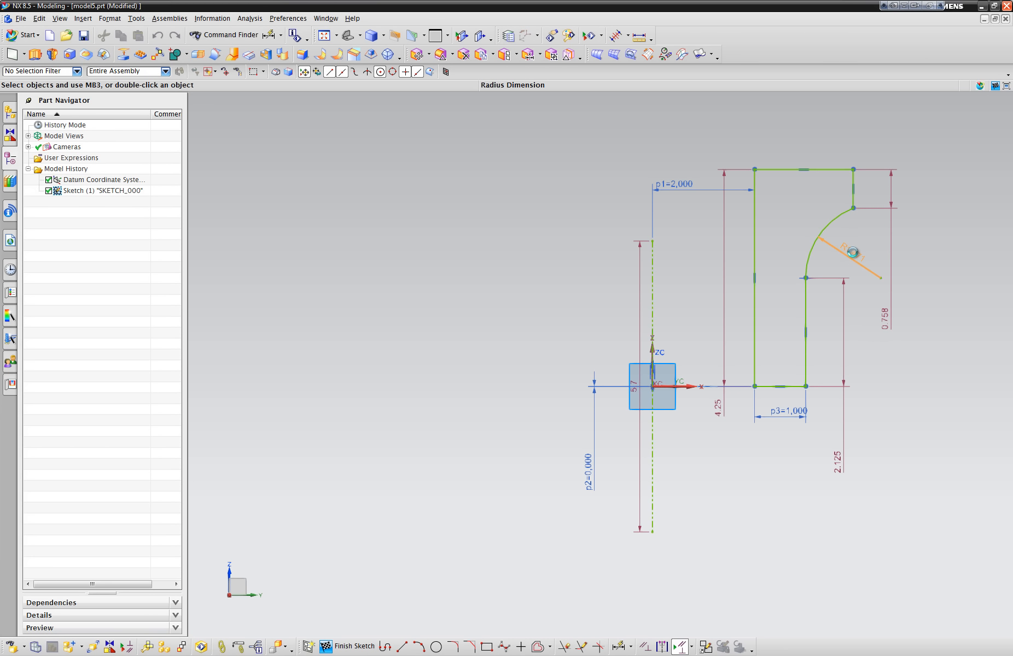
{"action": "double_click", "coordinate": [853, 252]}
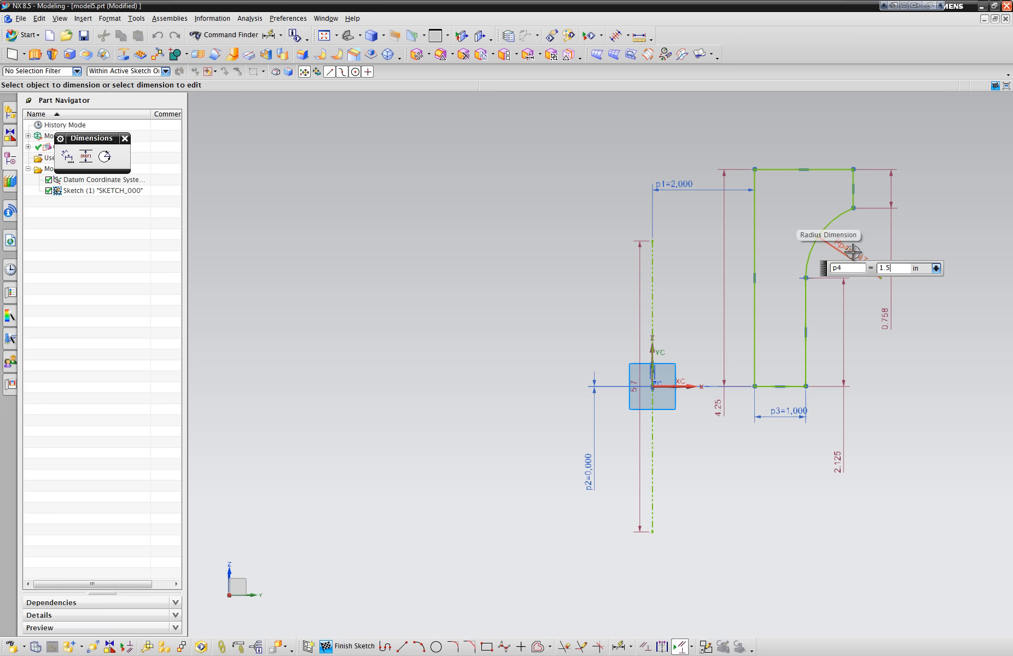
{"action": "key", "text": "Return"}
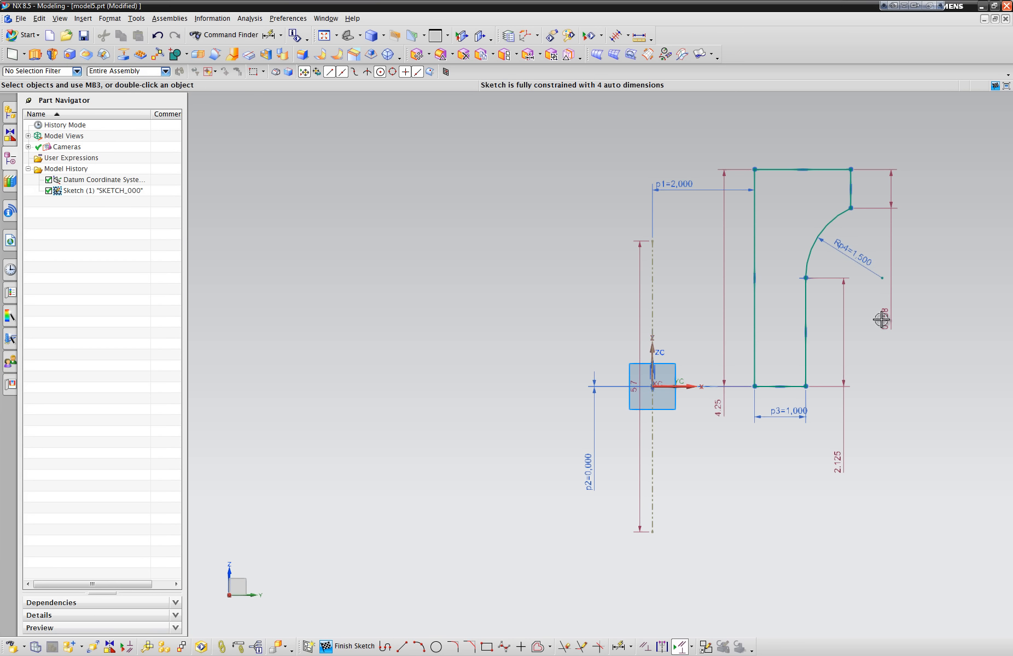
Step: Move the short outer edge's height dimension right beside that edge and set it to .5 in
{"action": "left_click_drag", "start_coordinate": [881, 320], "coordinate": [901, 187]}
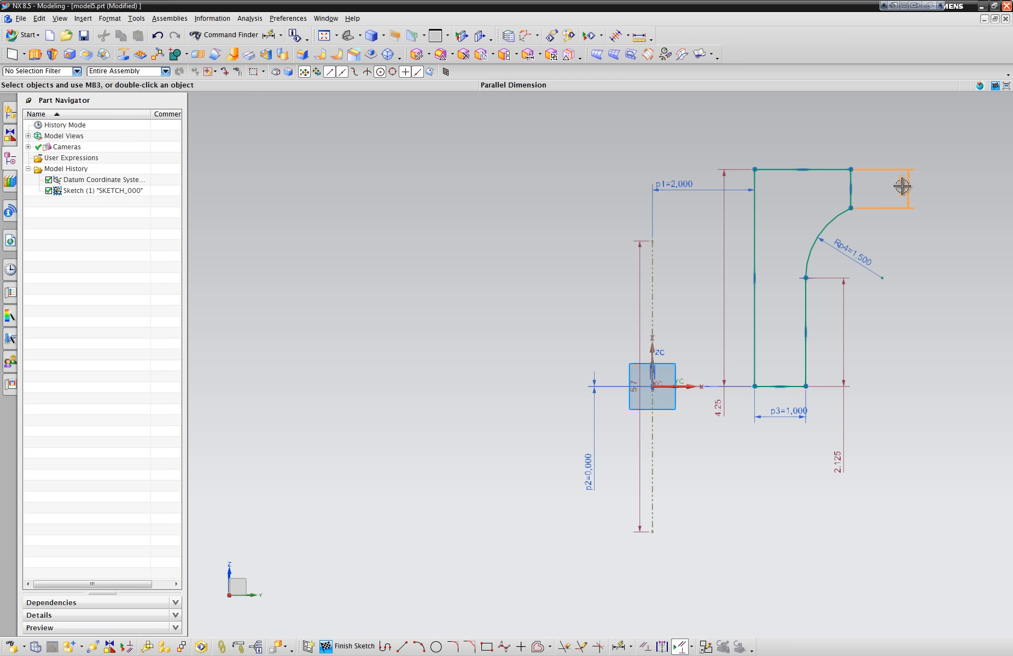
{"action": "double_click", "coordinate": [901, 186]}
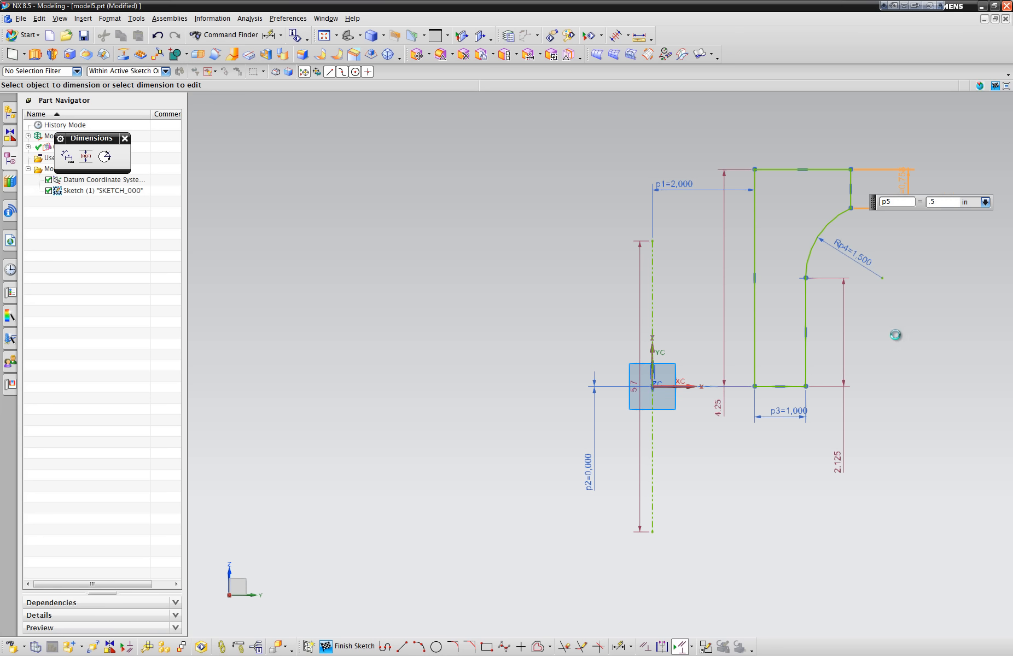
{"action": "type", "text": ".5"}
{"action": "key", "text": "Return"}
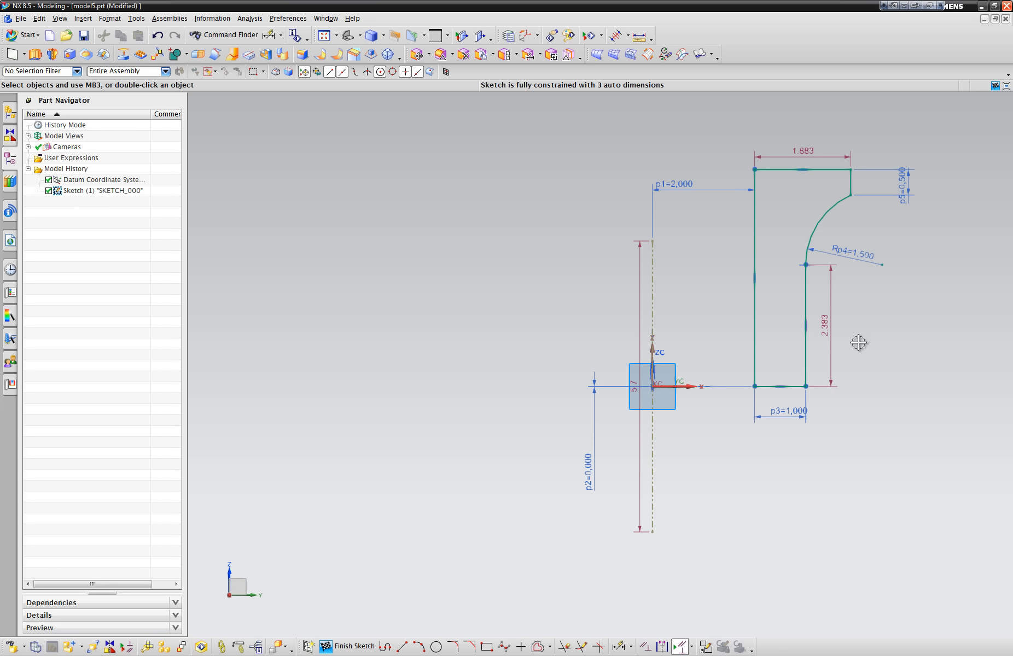
Step: Set the length of the profile's upper edge to 2 in and finish the sketch
{"action": "double_click", "coordinate": [808, 164]}
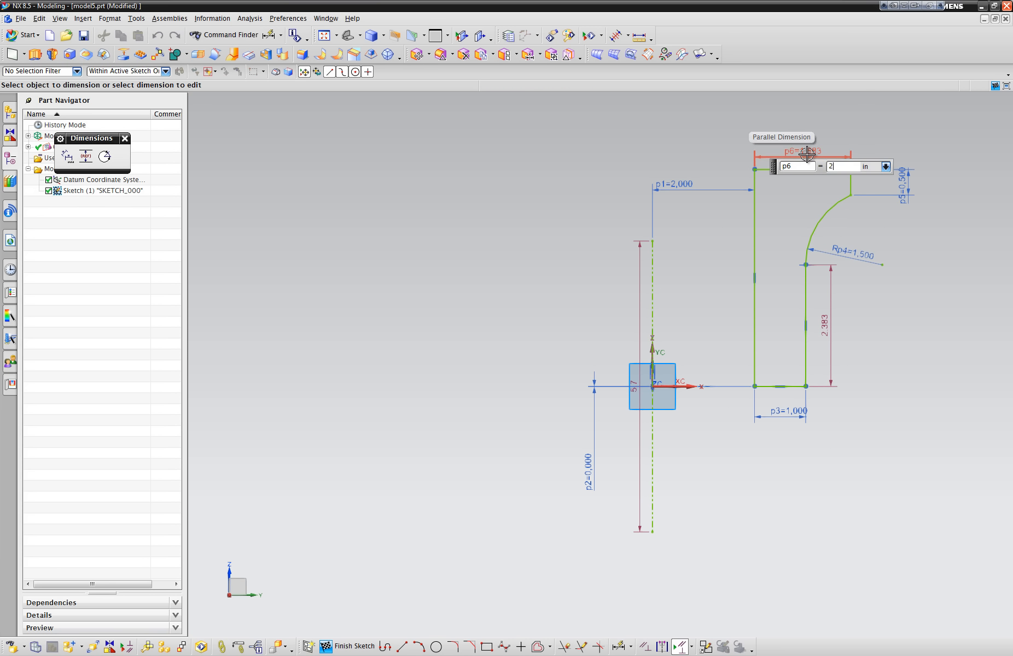
{"action": "type", "text": "2"}
{"action": "key", "text": "Return"}
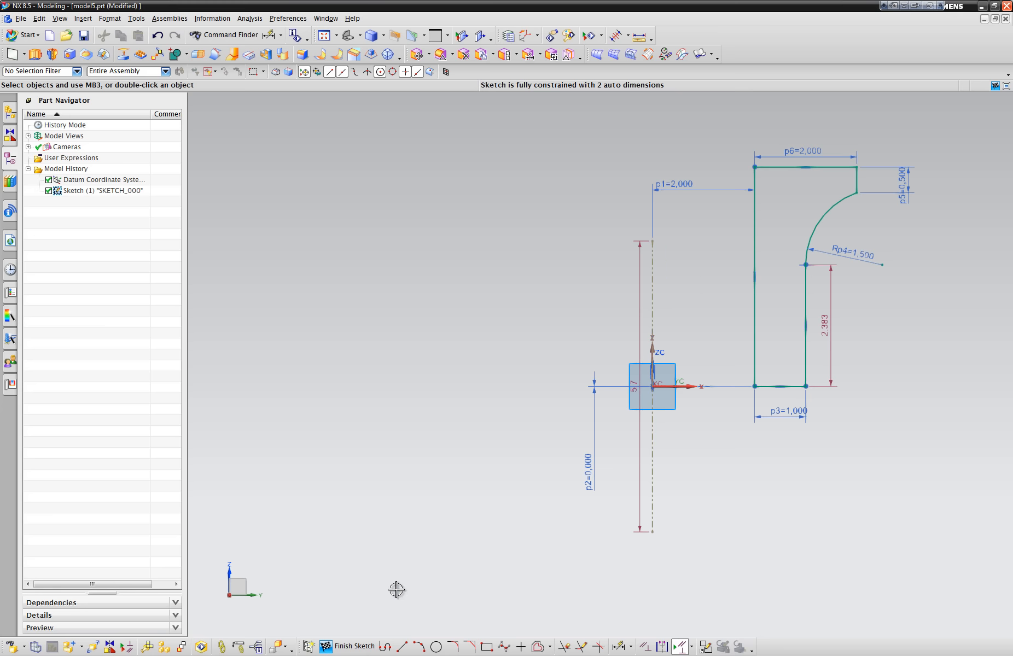
{"action": "left_click", "coordinate": [357, 648]}
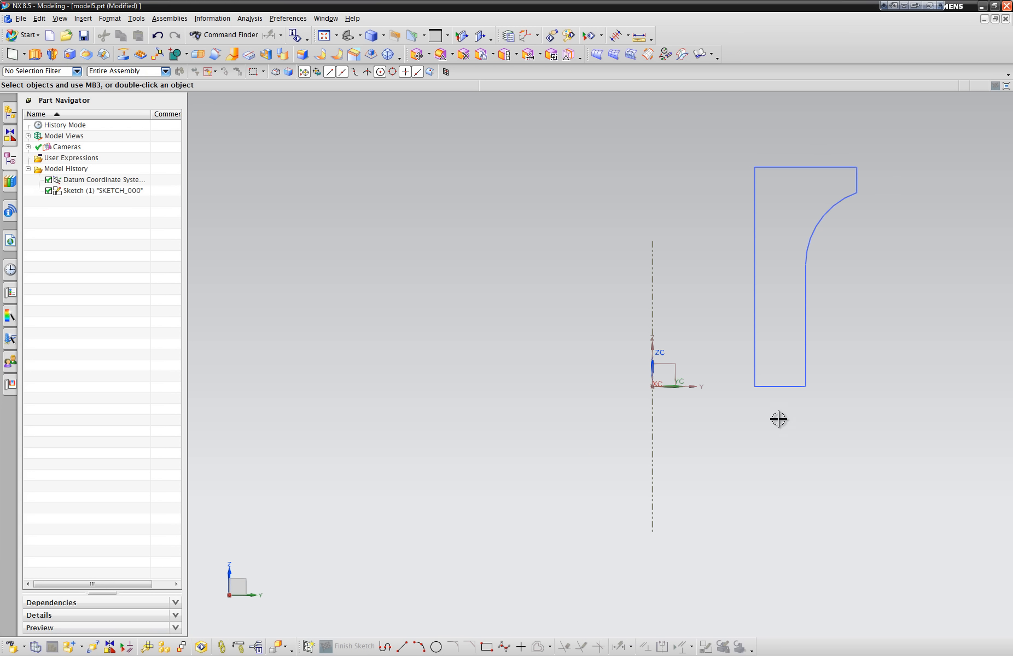
Step: Start a Revolve of the closed profile and define its axis with the Two Points vector along the vertical centerline
{"action": "scroll", "coordinate": [777, 425], "scroll_direction": "down", "scroll_amount": 5}
{"action": "left_click", "coordinate": [51, 54]}
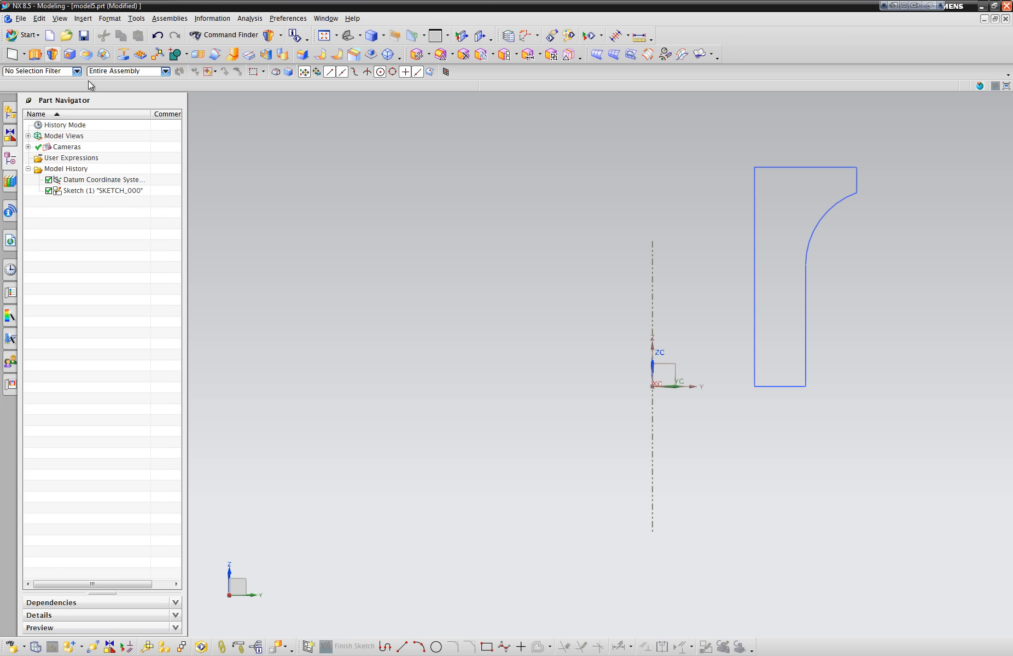
{"action": "left_click", "coordinate": [778, 167]}
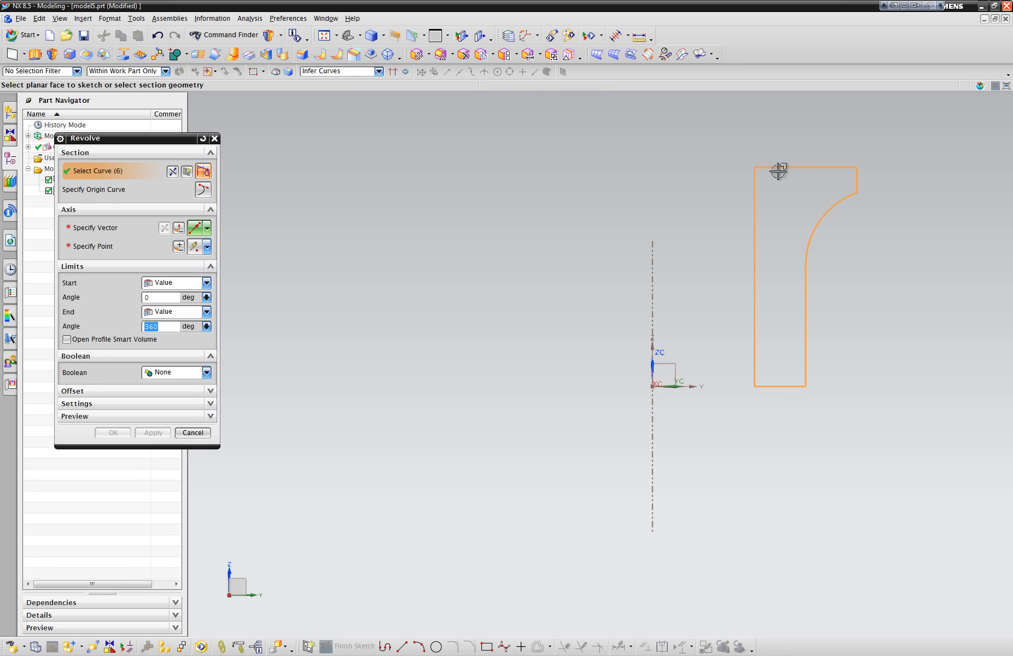
{"action": "left_click", "coordinate": [94, 228]}
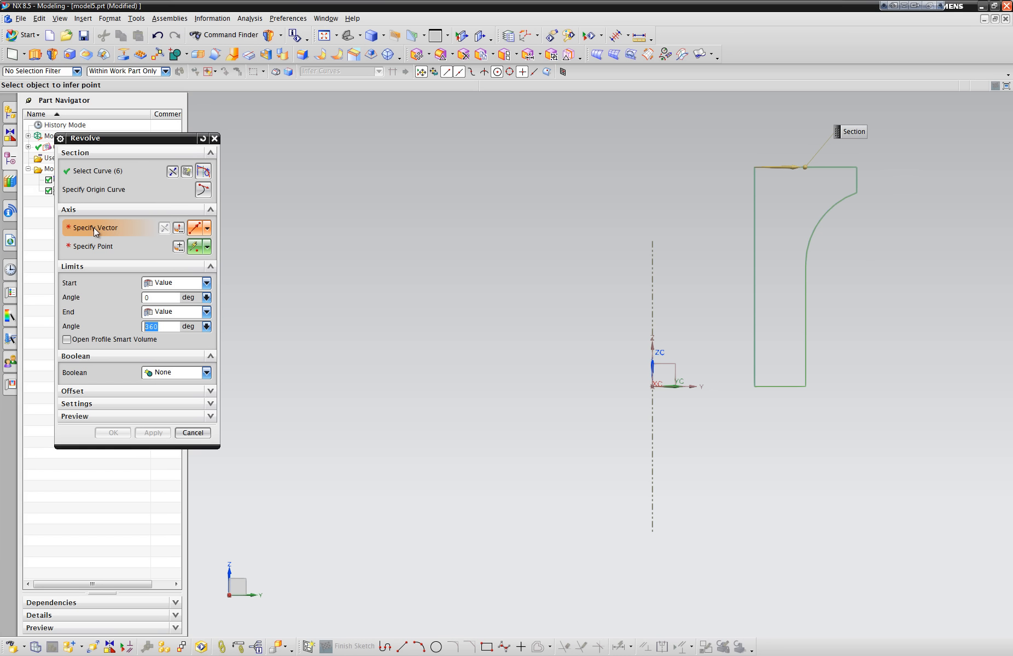
{"action": "left_click", "coordinate": [208, 228]}
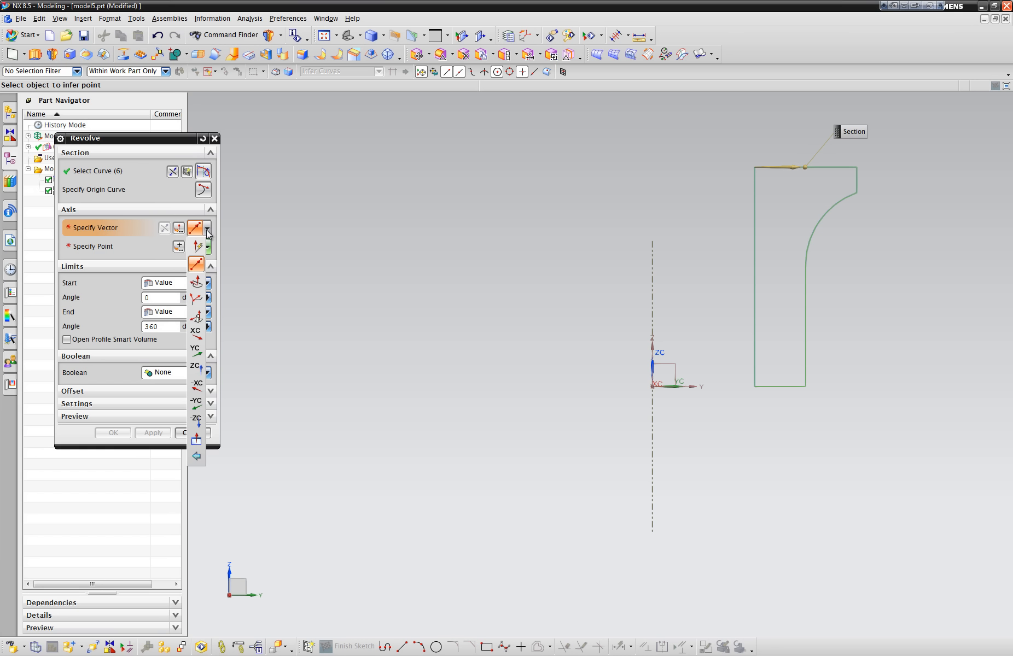
{"action": "left_click", "coordinate": [197, 266]}
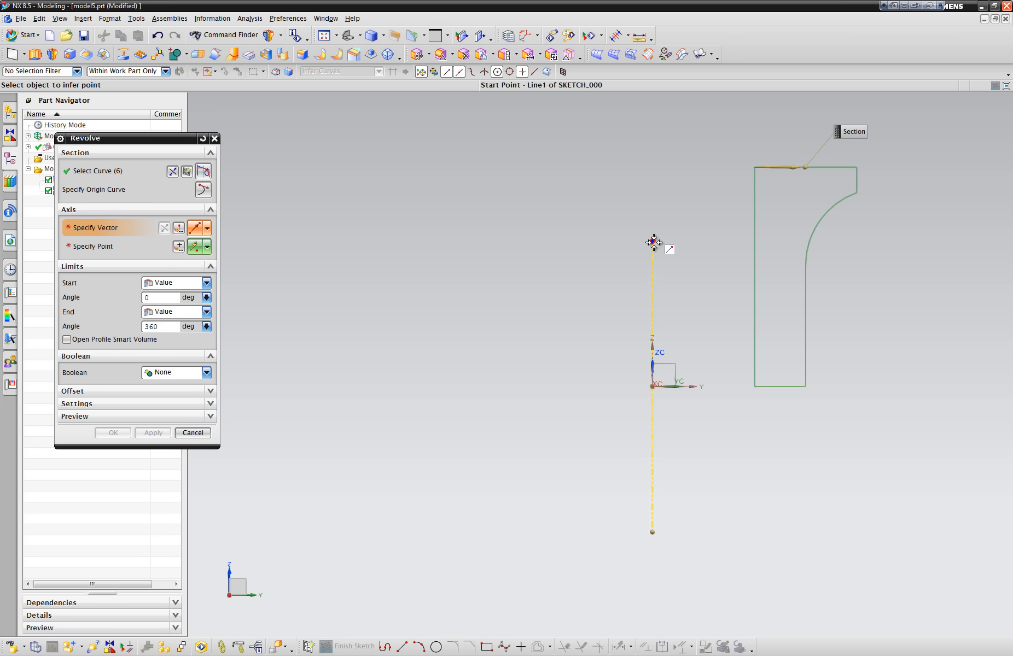
{"action": "left_click", "coordinate": [653, 261]}
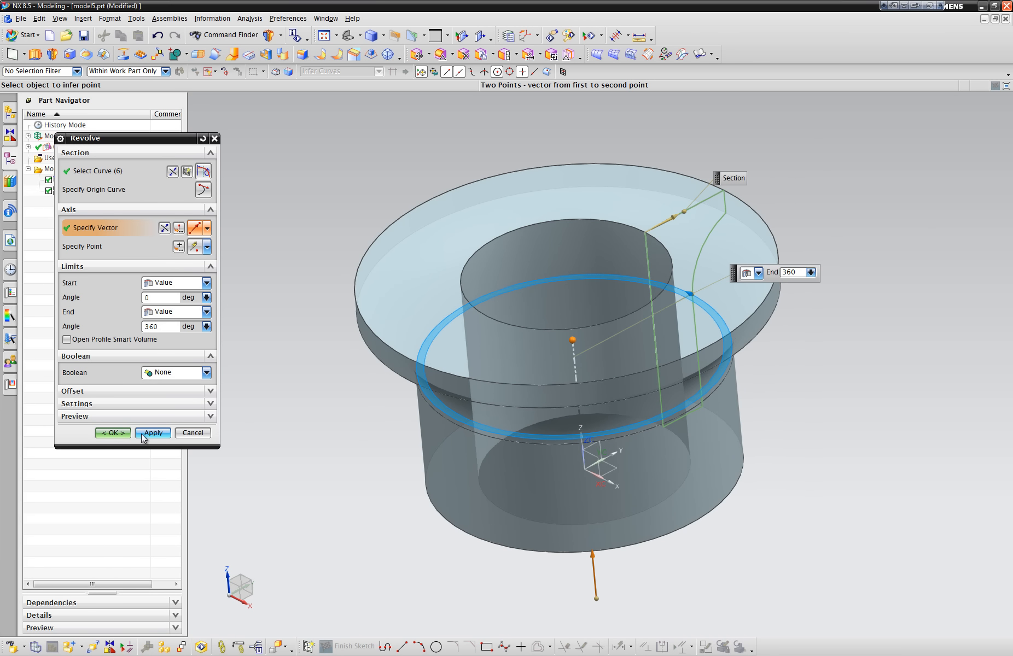
Step: Create the revolved body through 0 to 360 degrees with Boolean set to None, and close the Revolve dialog
{"action": "left_click", "coordinate": [156, 373]}
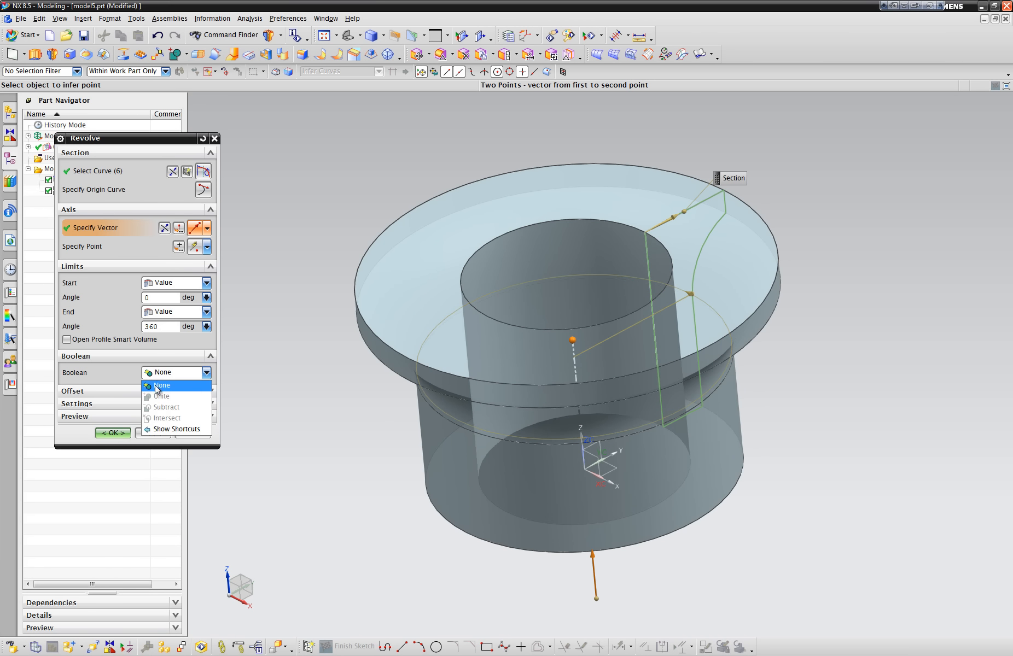
{"action": "left_click", "coordinate": [157, 385]}
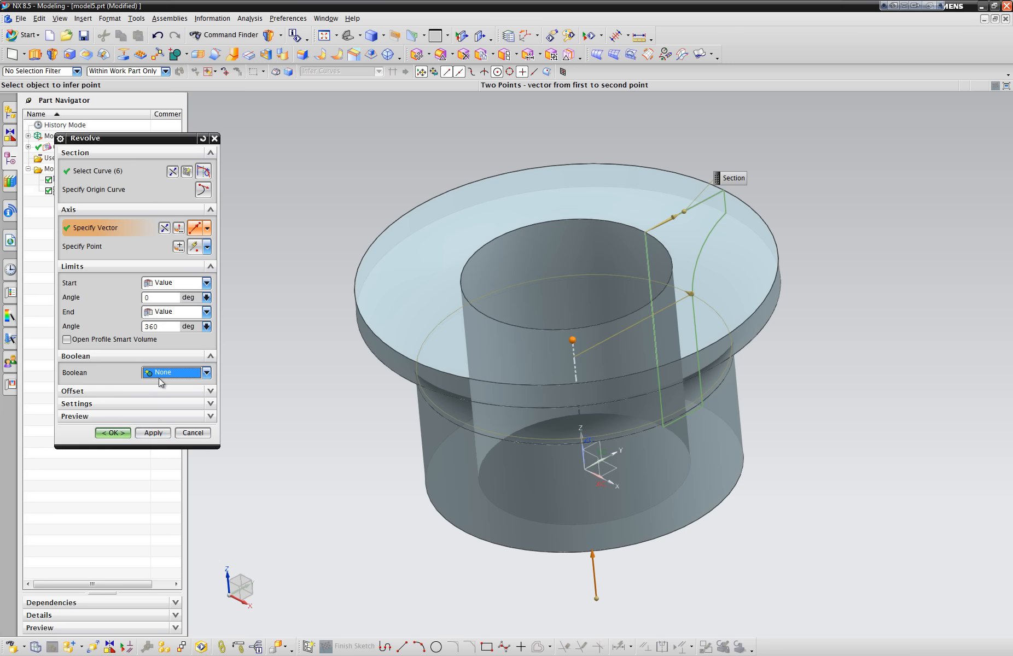
{"action": "left_click", "coordinate": [158, 374]}
{"action": "left_click", "coordinate": [116, 375]}
{"action": "left_click", "coordinate": [150, 433]}
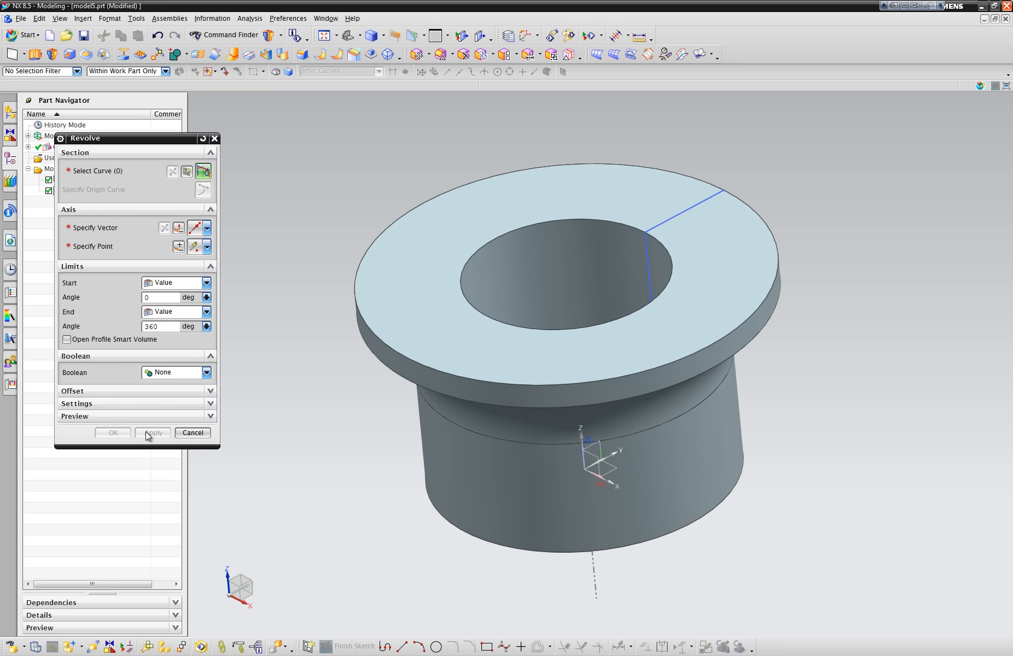
{"action": "left_click", "coordinate": [199, 434]}
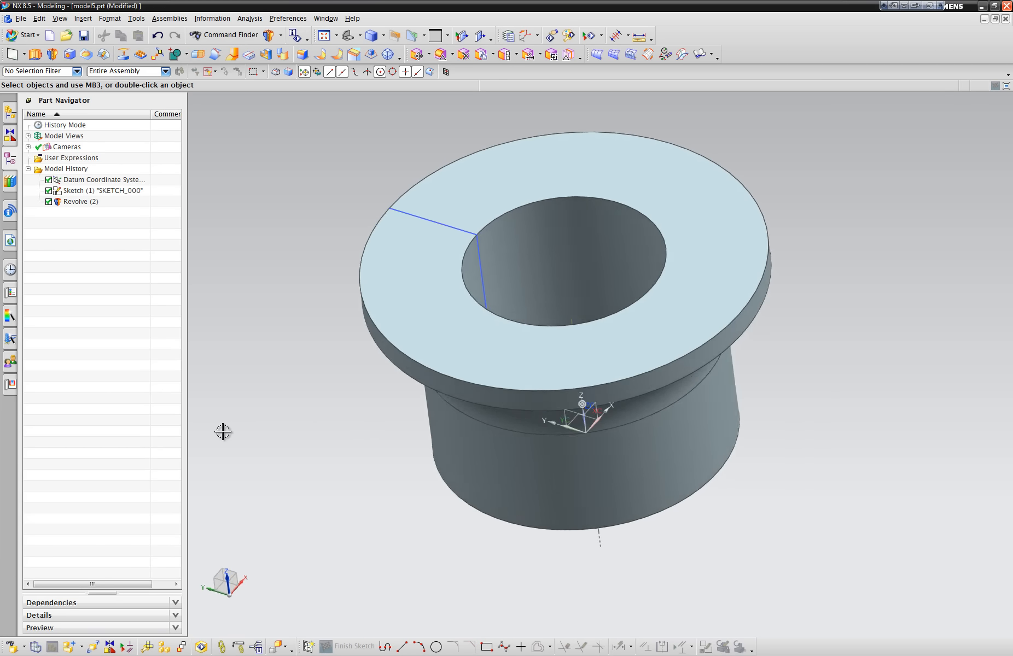
Step: Inspect the revolved body with section planes normal to Y, Z and X, accept the X section, and turn section clipping off
{"action": "left_click", "coordinate": [479, 36]}
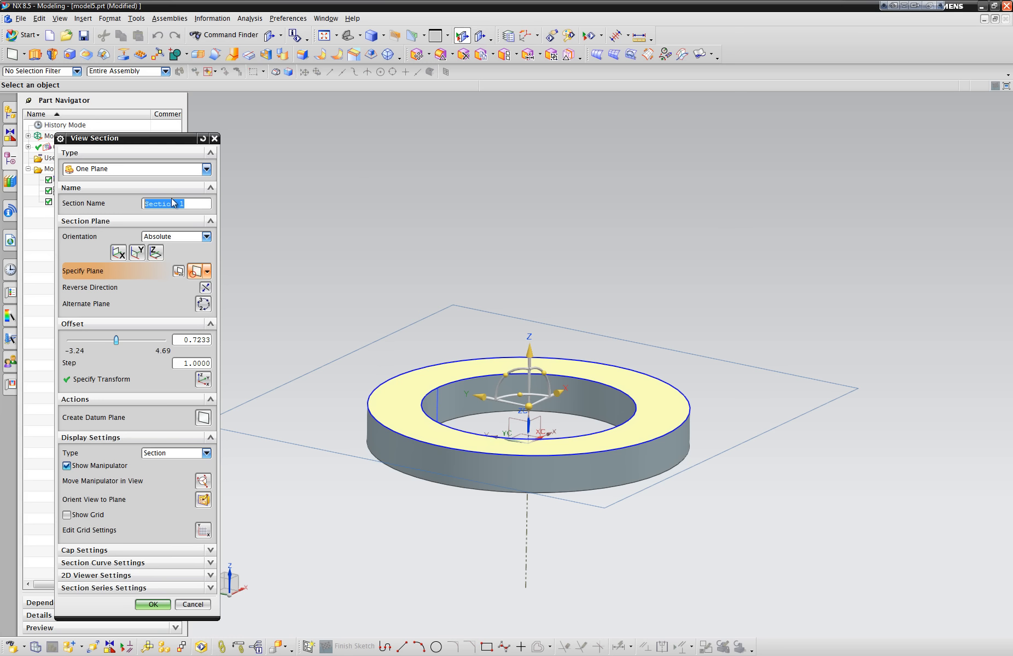
{"action": "left_click", "coordinate": [137, 252]}
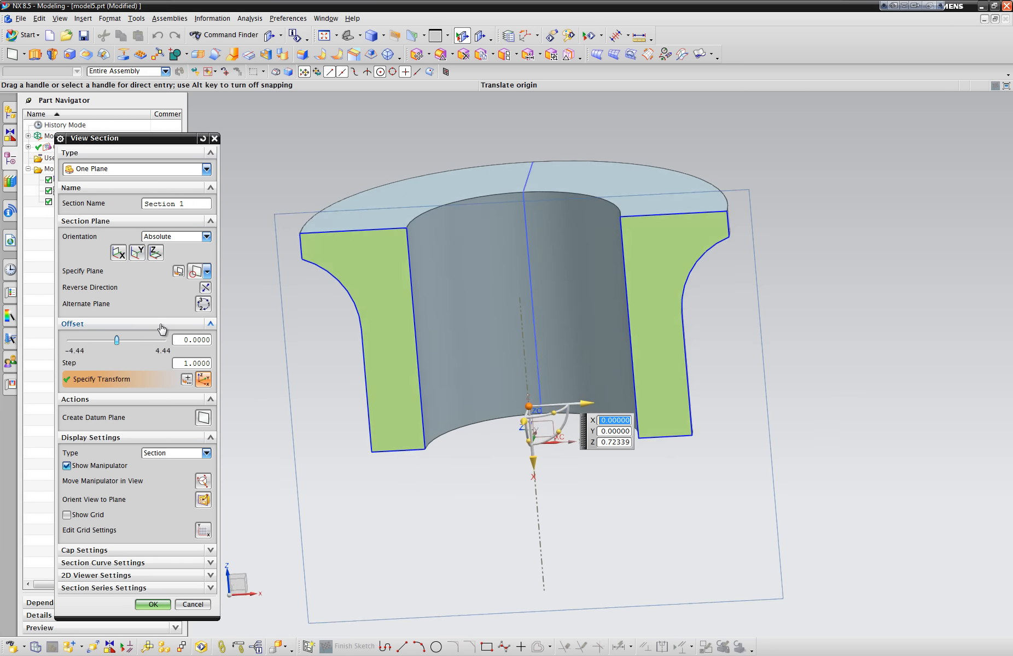
{"action": "left_click", "coordinate": [155, 253]}
{"action": "left_click", "coordinate": [118, 252]}
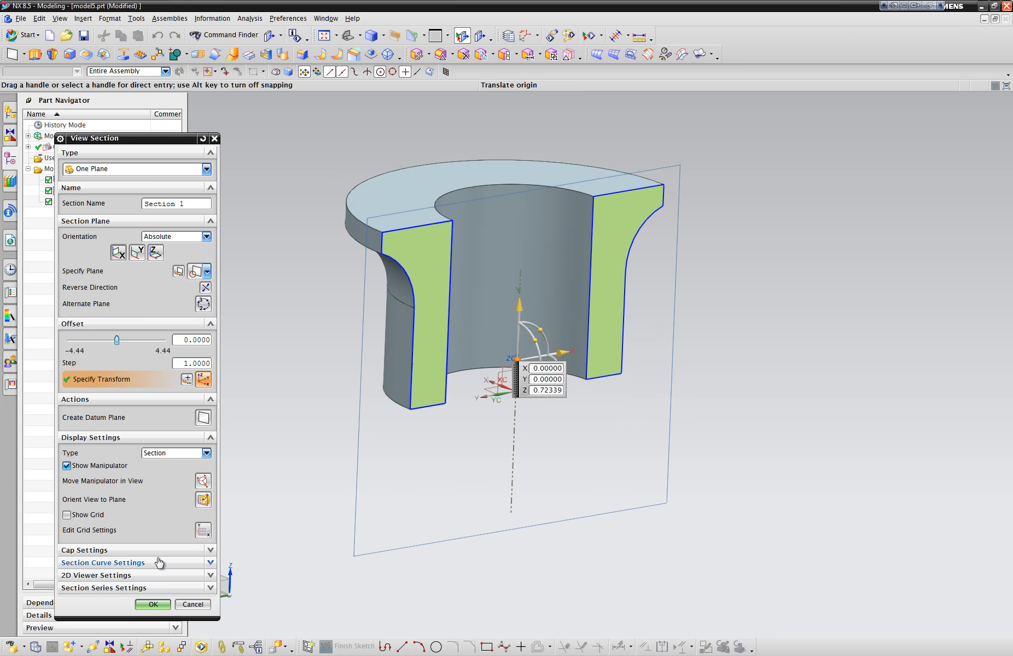
{"action": "left_click", "coordinate": [153, 605]}
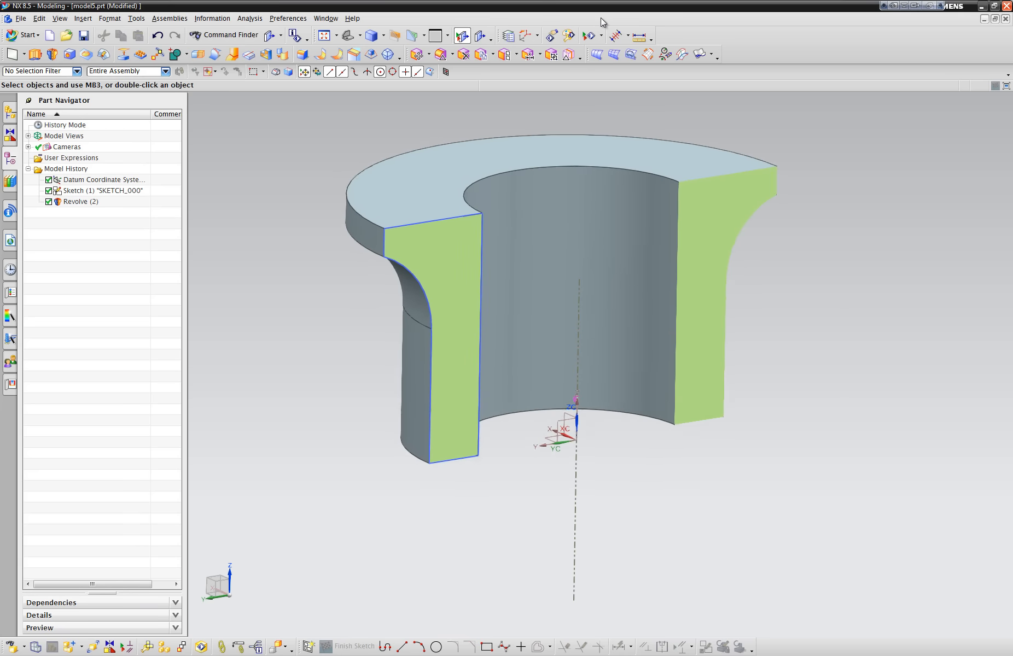
{"action": "left_click", "coordinate": [460, 36]}
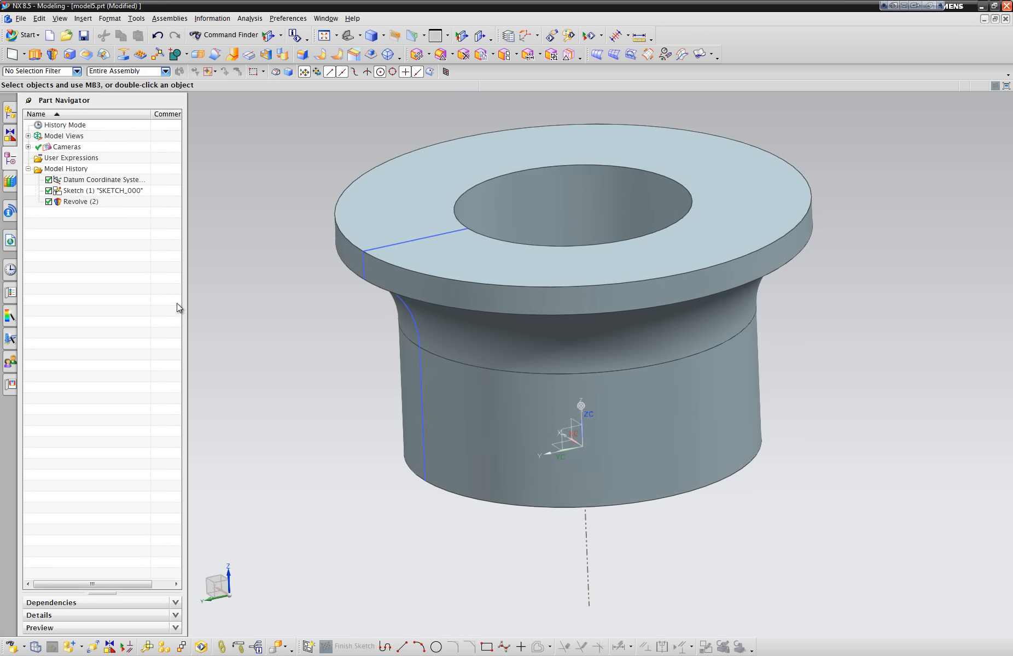
Step: Edit the revolve feature and set its end angle to 270 degrees
{"action": "double_click", "coordinate": [81, 202]}
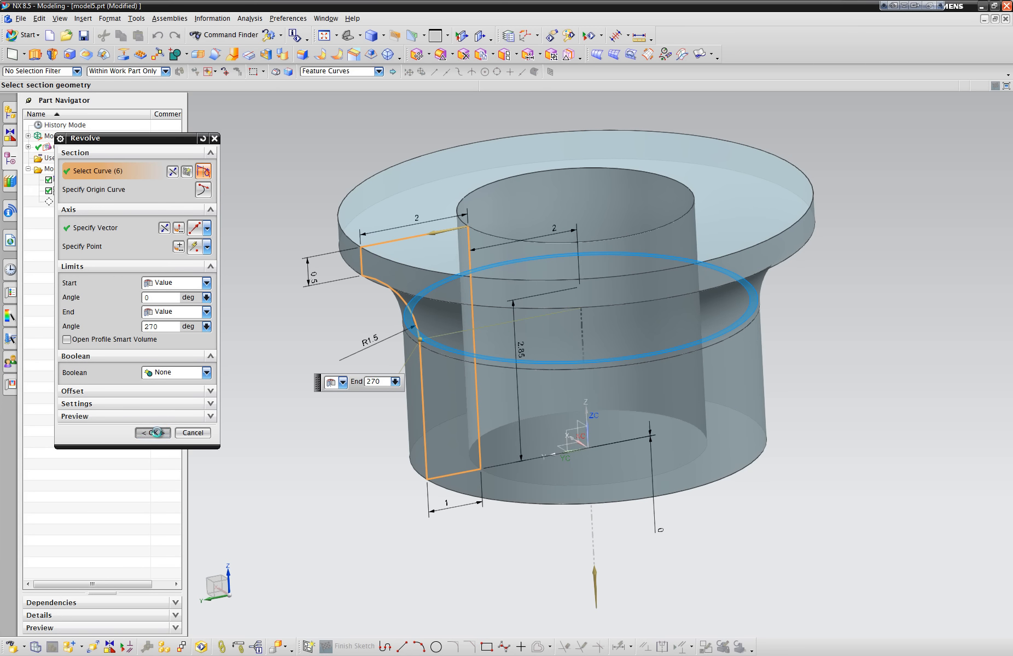
{"action": "left_click", "coordinate": [155, 432]}
Step: Edit the revolve feature again and set its end angle to 90 degrees
{"action": "middle_click_drag", "start_coordinate": [331, 499], "coordinate": [330, 500]}
{"action": "double_click", "coordinate": [91, 205]}
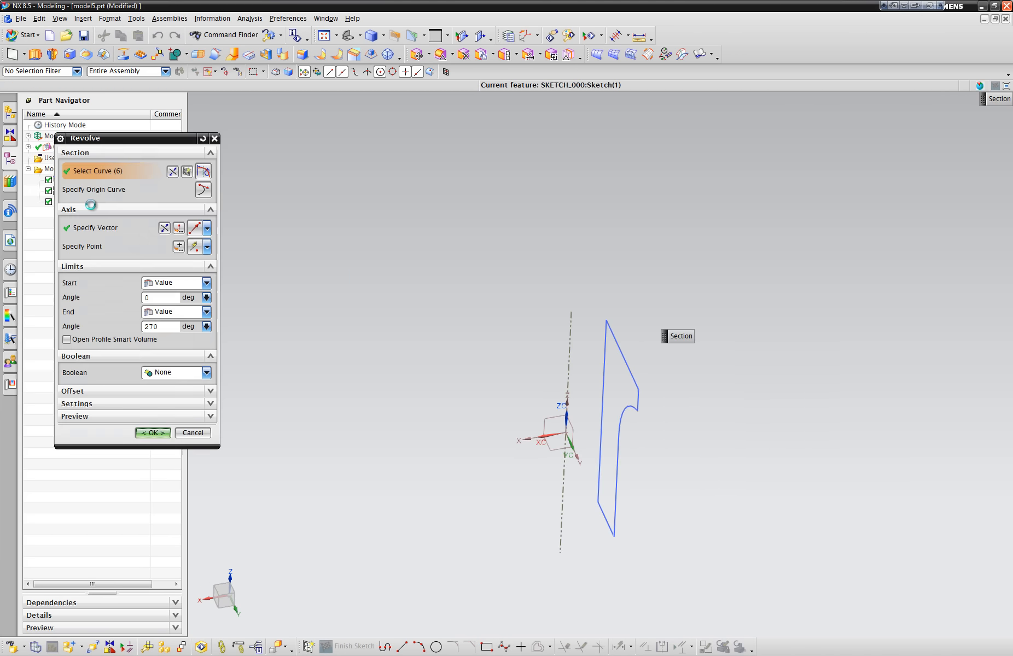
{"action": "left_click_drag", "start_coordinate": [101, 141], "coordinate": [110, 211]}
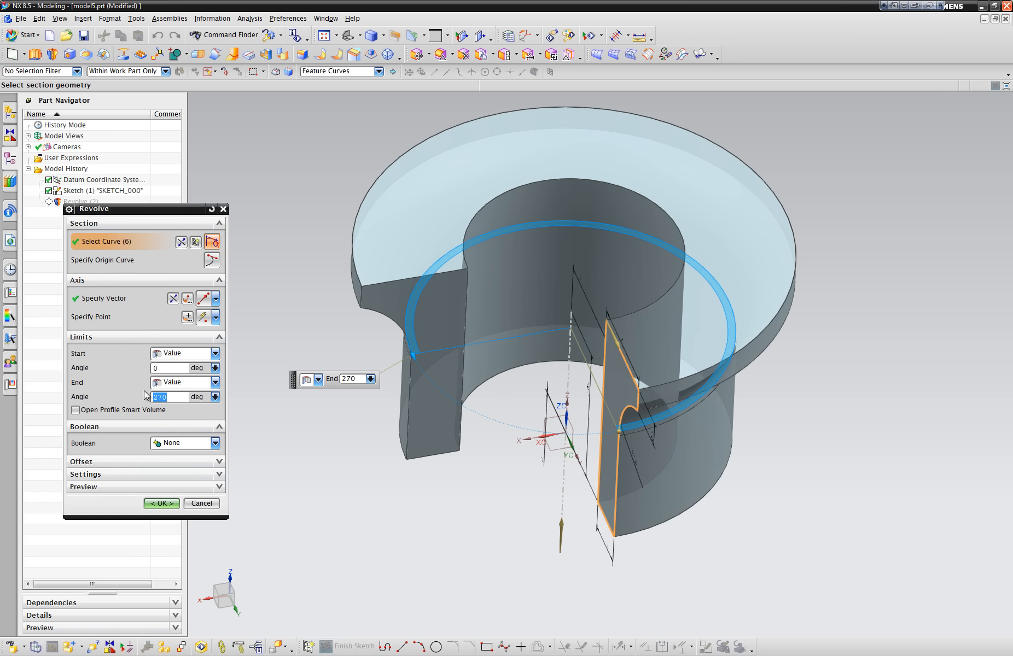
{"action": "key", "text": "Return"}
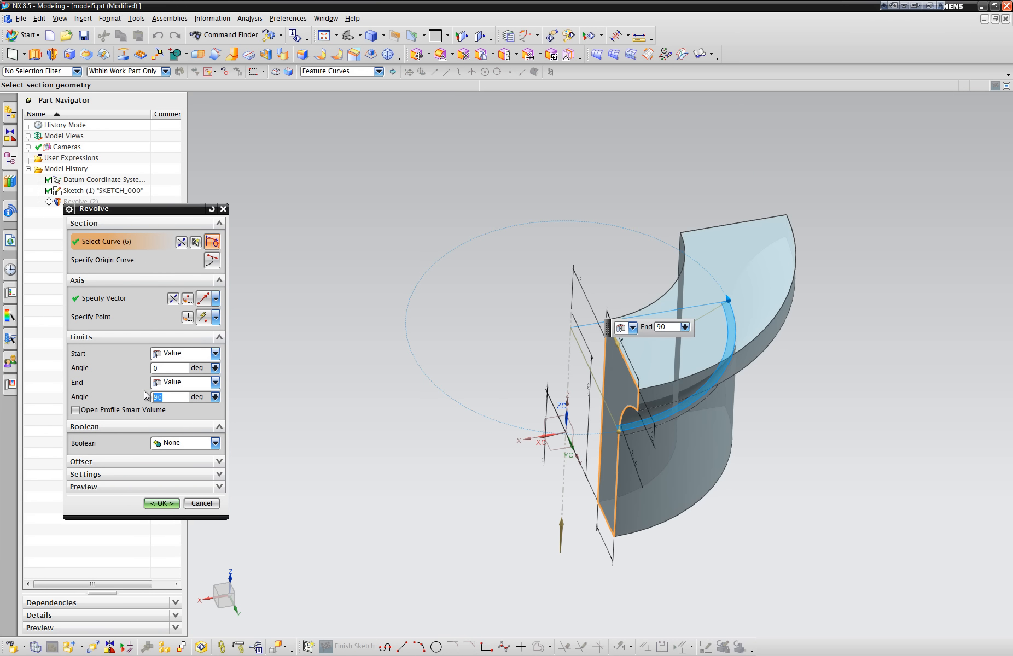
{"action": "left_click", "coordinate": [149, 507]}
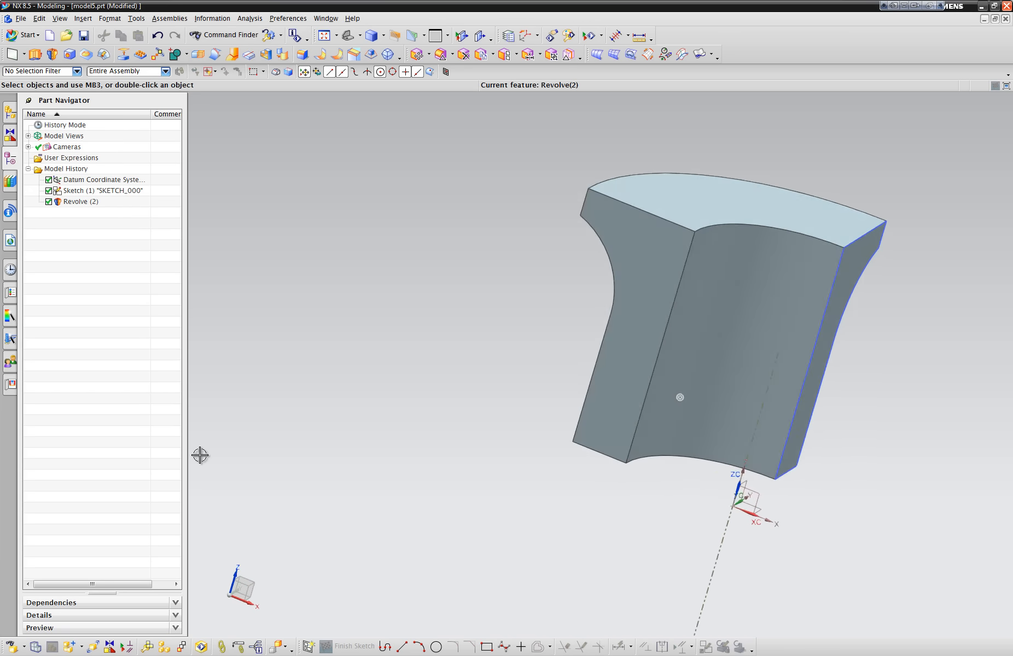
Step: Set the revolve feature's end angle to 32.56 degrees
{"action": "double_click", "coordinate": [69, 206]}
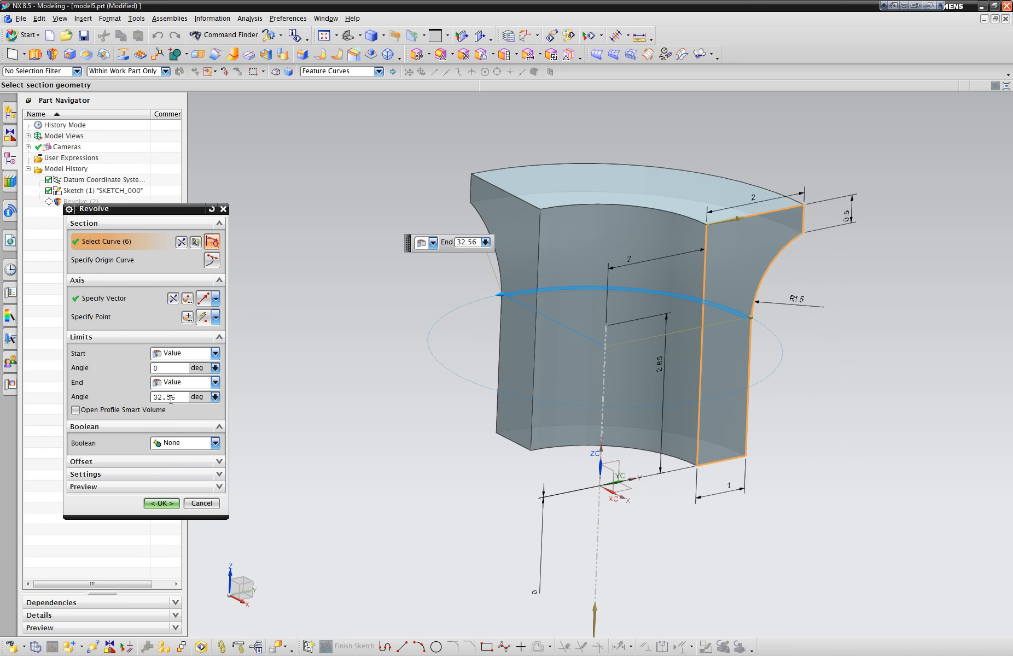
{"action": "key", "text": "Return"}
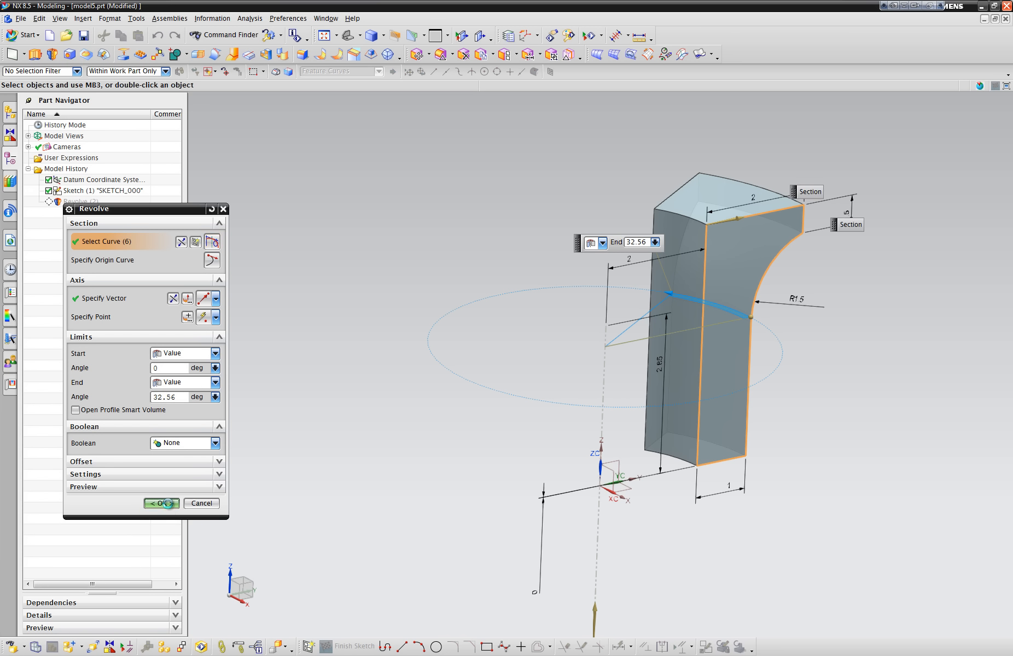
{"action": "left_click", "coordinate": [164, 504]}
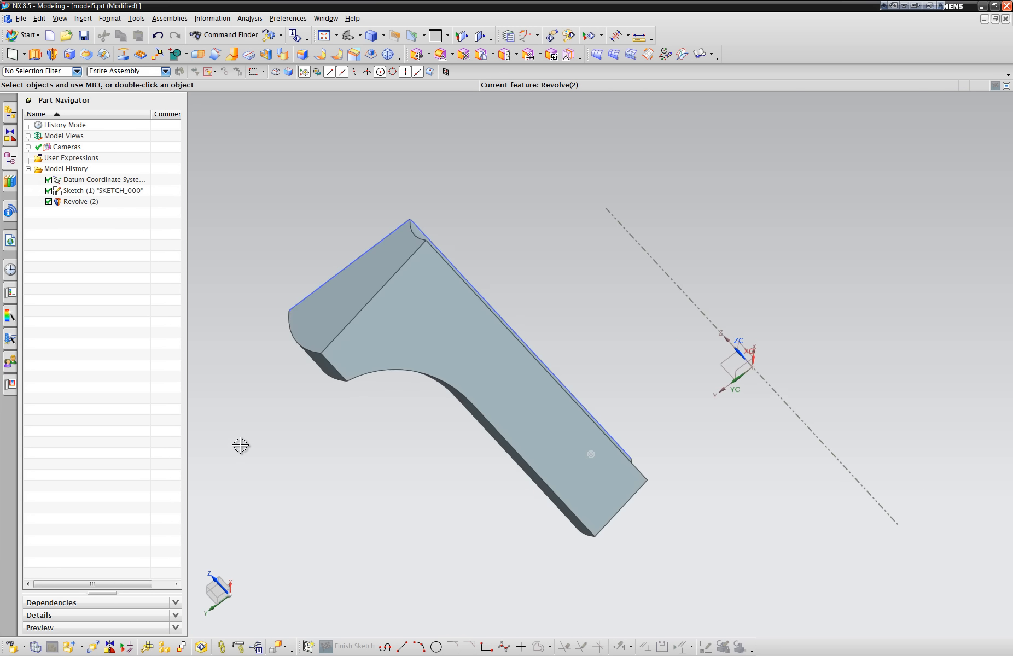
Step: Change the revolve feature's end angle to 289 degrees and accept the edit
{"action": "double_click", "coordinate": [70, 201]}
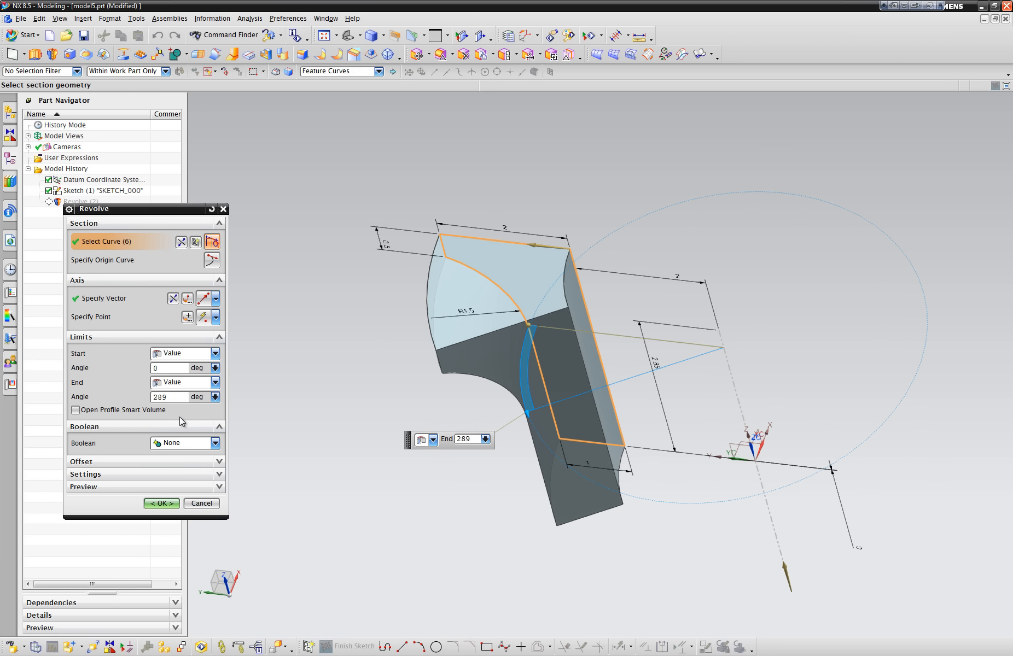
{"action": "left_click", "coordinate": [163, 503]}
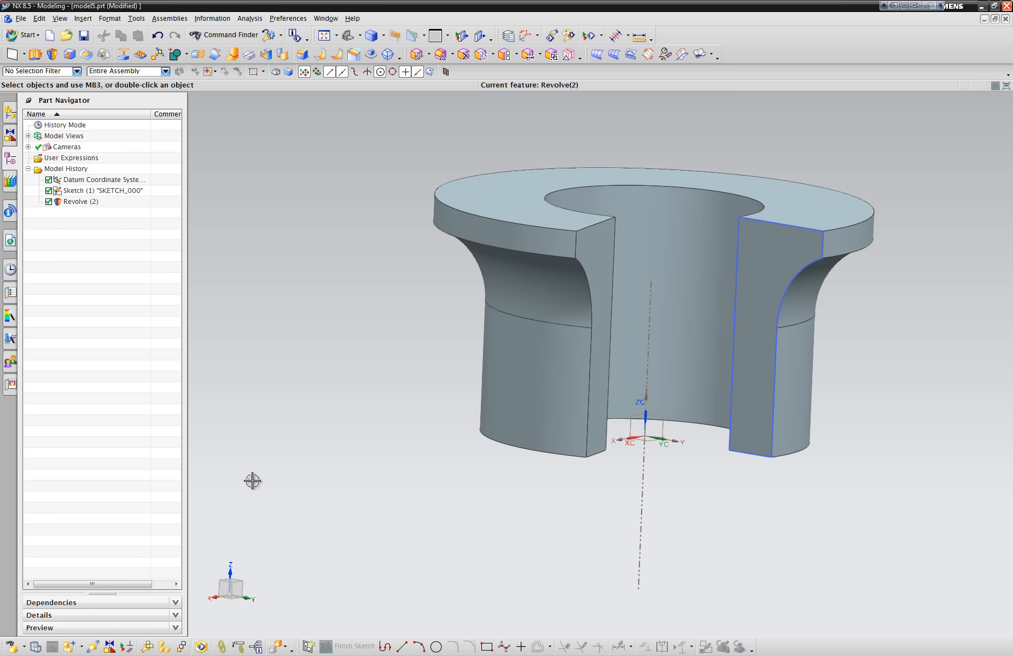
Step: Hide the revolved body and open its profile sketch, SKETCH_000, for editing
{"action": "left_click", "coordinate": [83, 201]}
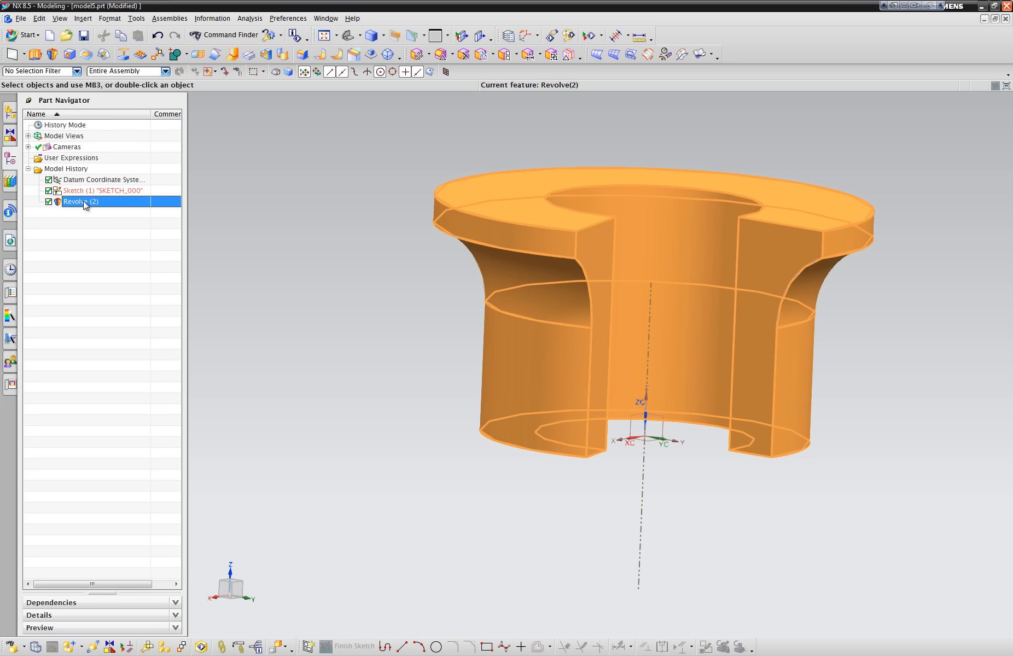
{"action": "right_click", "coordinate": [84, 201]}
{"action": "left_click", "coordinate": [107, 208]}
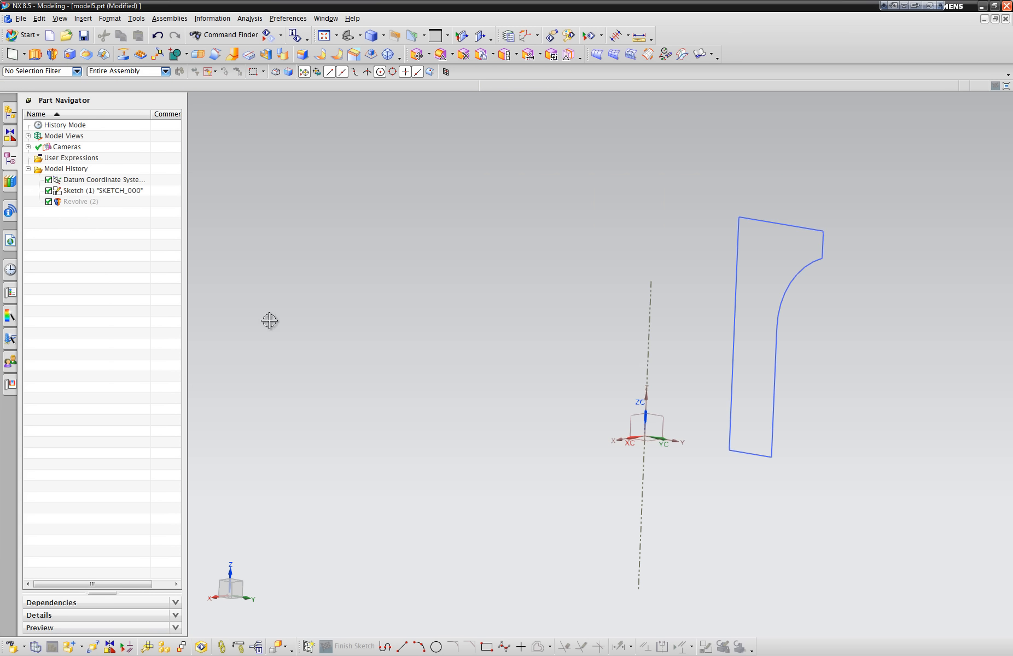
{"action": "double_click", "coordinate": [77, 191]}
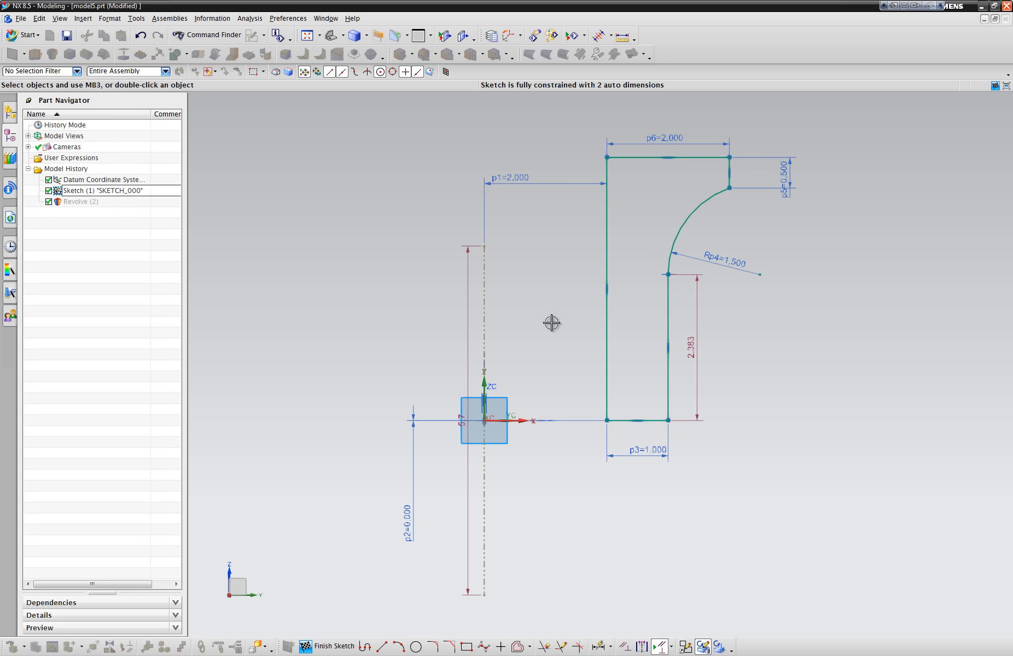
Step: Delete the dimension between the centerline and the profile's inner edge, and set that distance to 1.5 in
{"action": "left_click", "coordinate": [523, 180]}
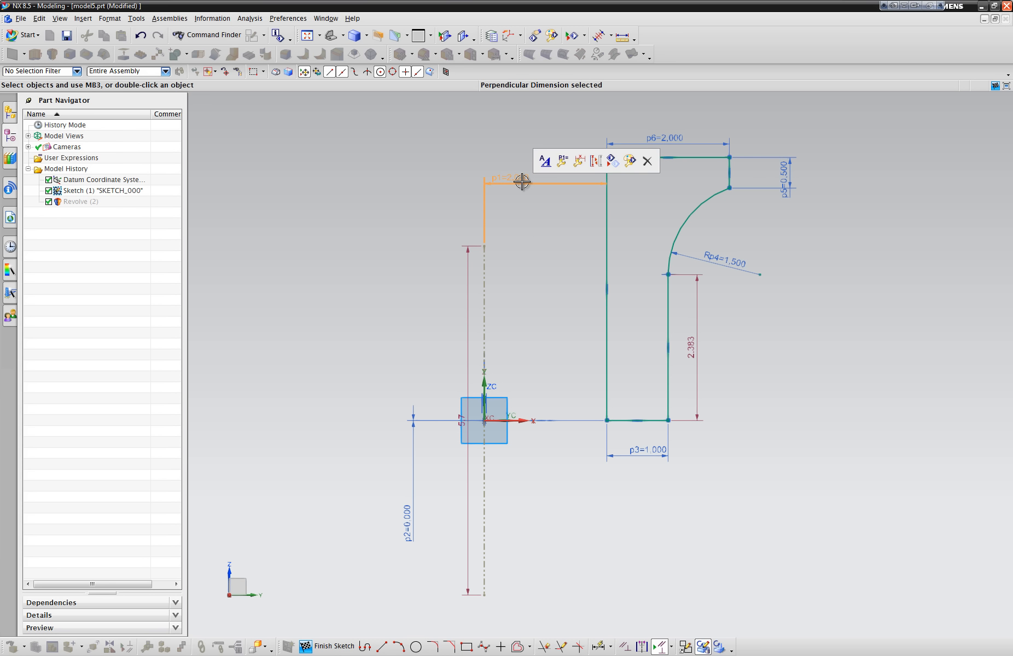
{"action": "left_click", "coordinate": [646, 161]}
{"action": "left_click", "coordinate": [504, 354]}
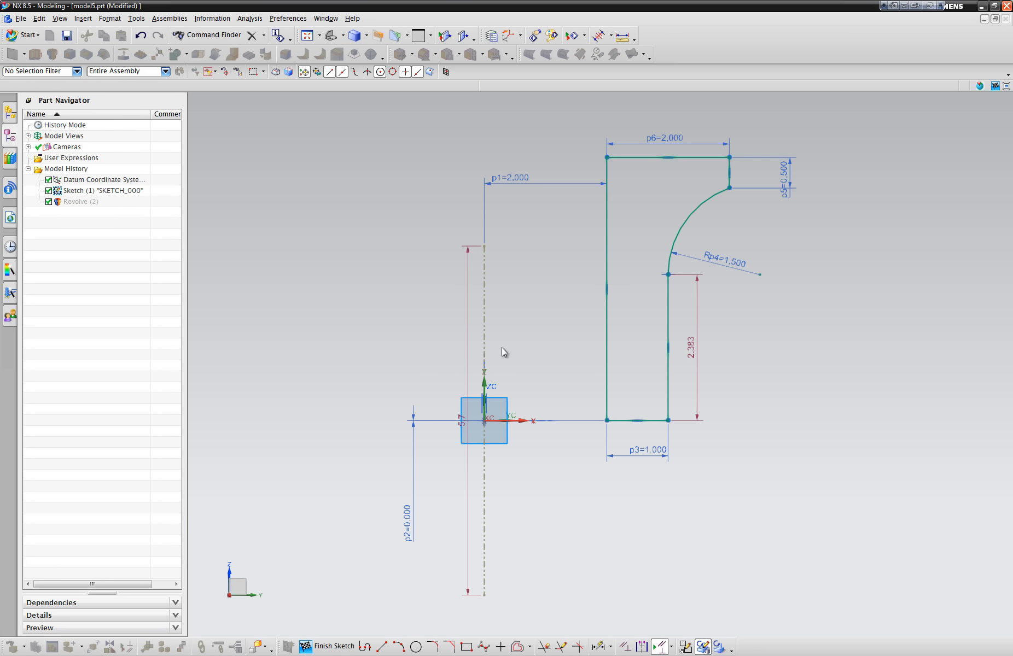
{"action": "double_click", "coordinate": [511, 181]}
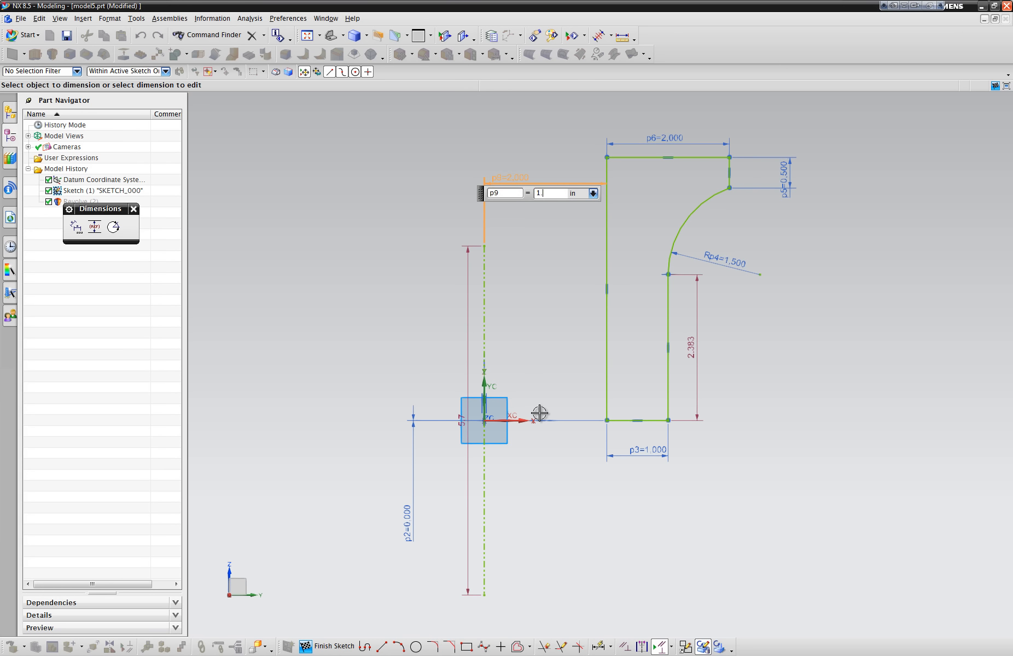
{"action": "type", "text": "1.5"}
{"action": "key", "text": "Return"}
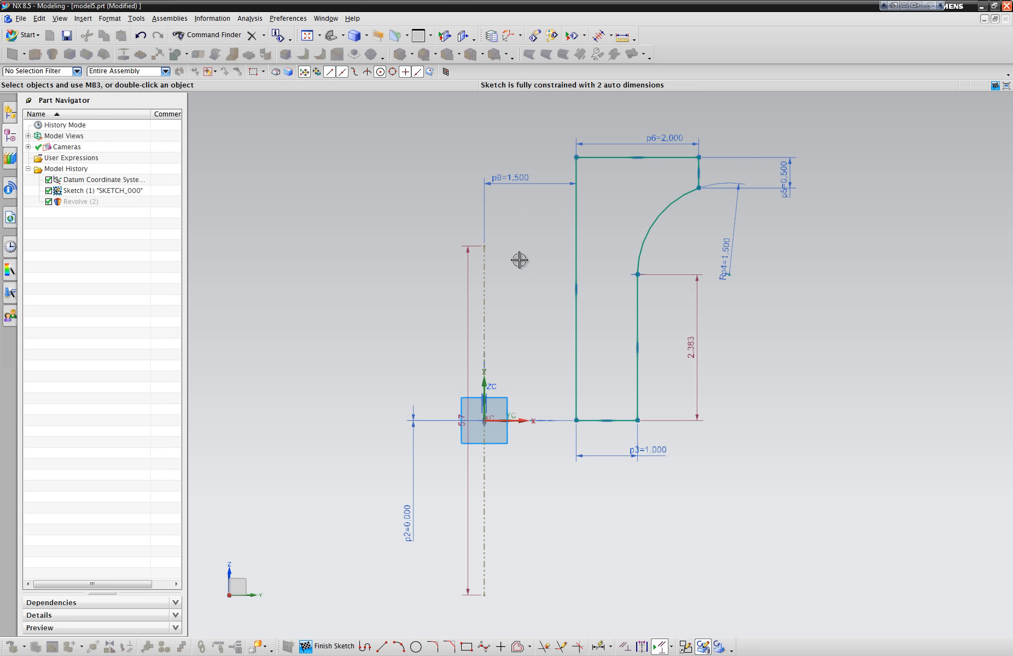
Step: Finish the sketch and show the revolved body again to inspect the updated shape
{"action": "left_click", "coordinate": [334, 646]}
{"action": "right_click", "coordinate": [69, 201]}
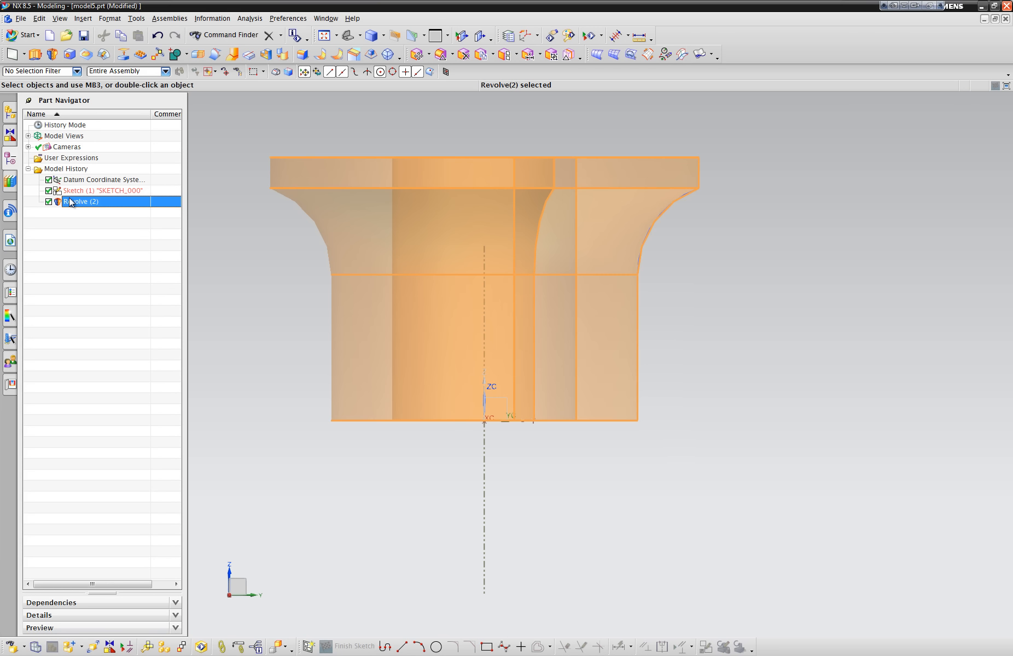
{"action": "left_click", "coordinate": [86, 202]}
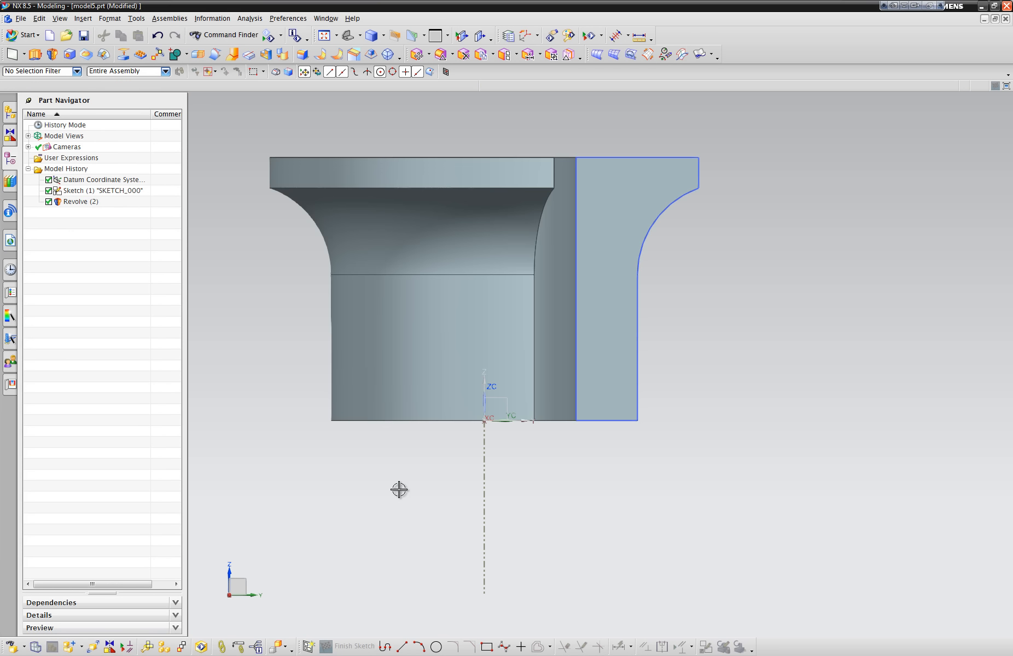
{"action": "middle_click_drag", "start_coordinate": [344, 551], "coordinate": [345, 551]}
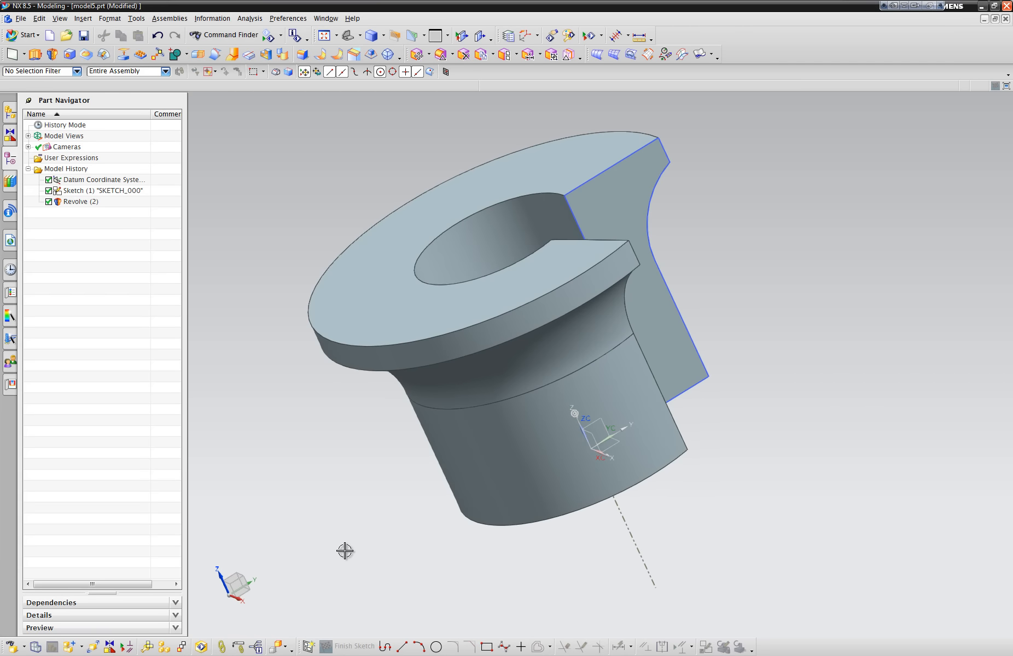
Step: Switch to the model4 part and view the inside of its revolved body
{"action": "left_click", "coordinate": [331, 21]}
{"action": "left_click", "coordinate": [329, 98]}
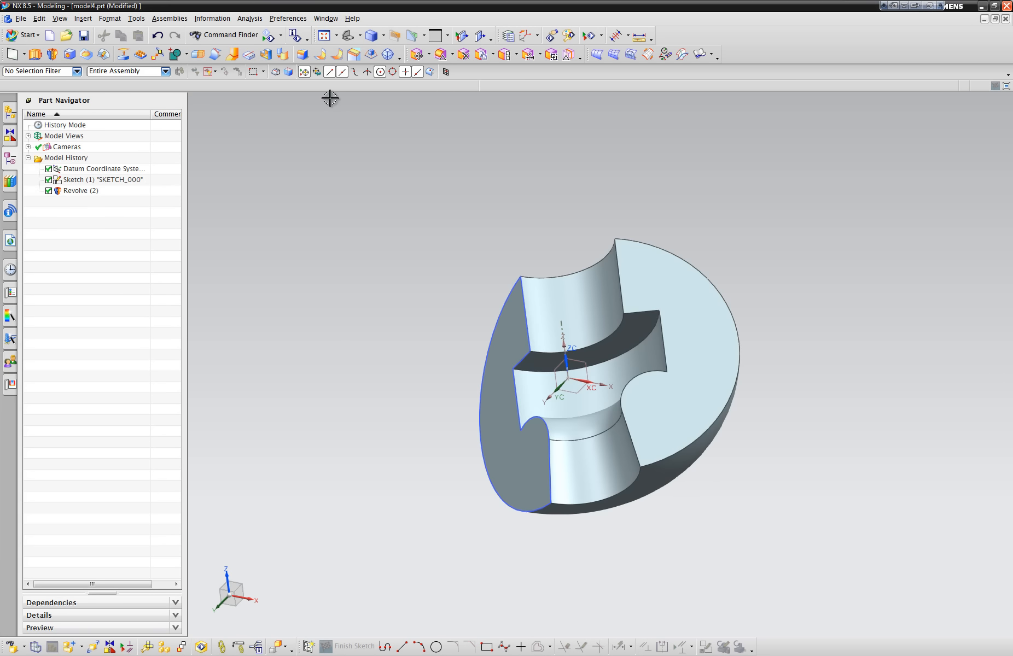
{"action": "middle_click_drag", "start_coordinate": [319, 203], "coordinate": [299, 204]}
Step: Hide model4's revolved body and open its profile sketch for editing
{"action": "left_click", "coordinate": [77, 190]}
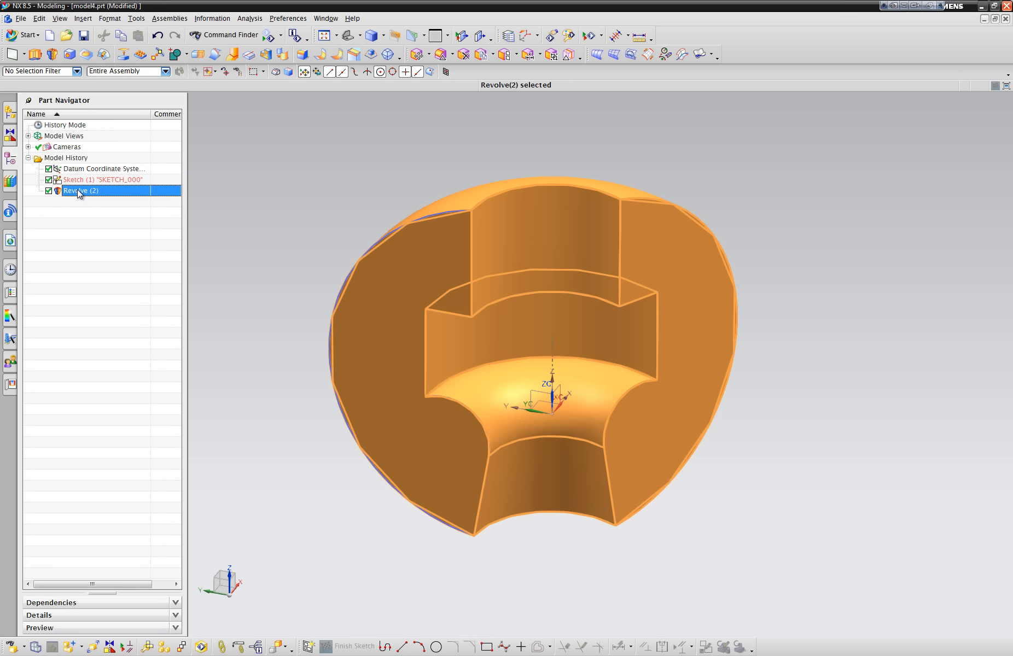
{"action": "right_click", "coordinate": [78, 191]}
{"action": "left_click", "coordinate": [95, 203]}
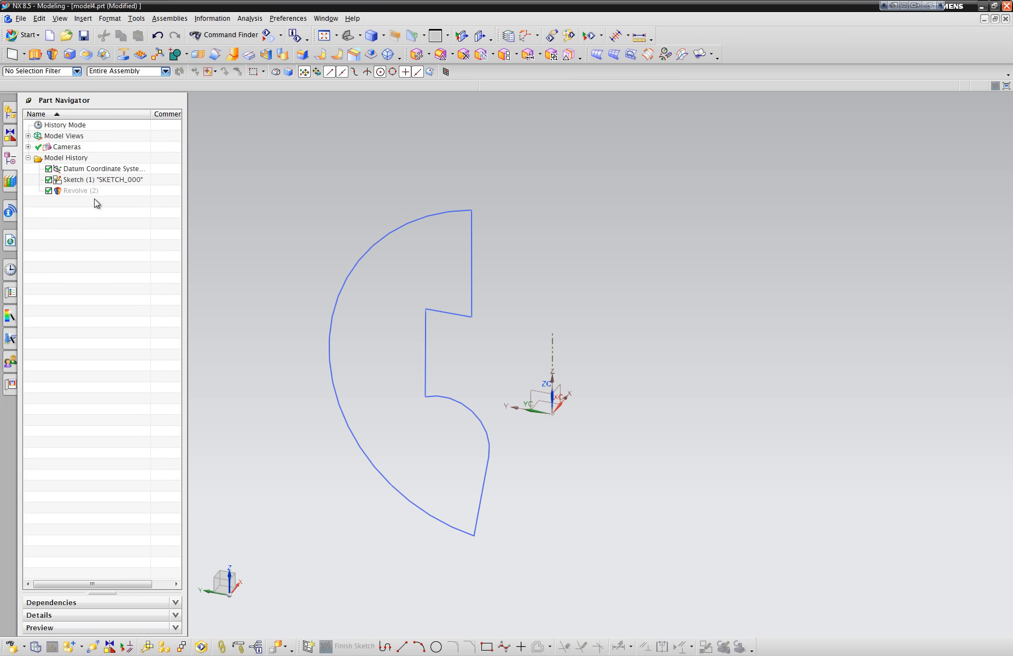
{"action": "double_click", "coordinate": [72, 180]}
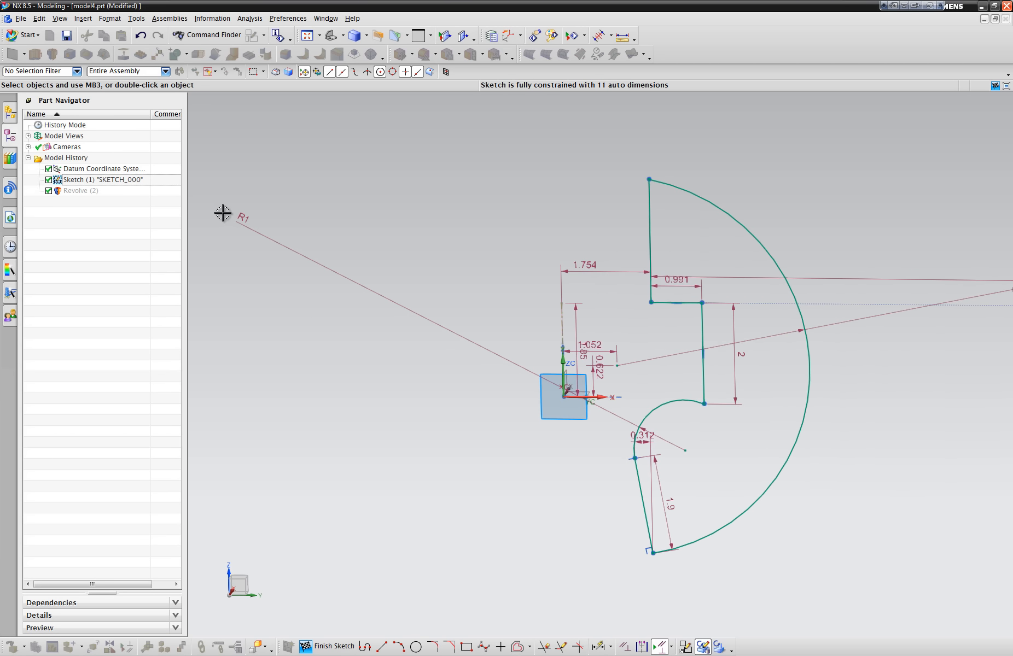
Step: Move the R1 radius dimension close to the small concave arc of the profile
{"action": "mouse_move", "coordinate": [248, 225]}
{"action": "left_mouse_down"}
{"action": "mouse_move", "coordinate": [414, 276]}
{"action": "mouse_move", "coordinate": [566, 389]}
{"action": "mouse_move", "coordinate": [698, 421]}
{"action": "mouse_move", "coordinate": [676, 424]}
{"action": "left_mouse_up"}
{"action": "scroll", "coordinate": [677, 424], "scroll_direction": "up", "scroll_amount": 5}
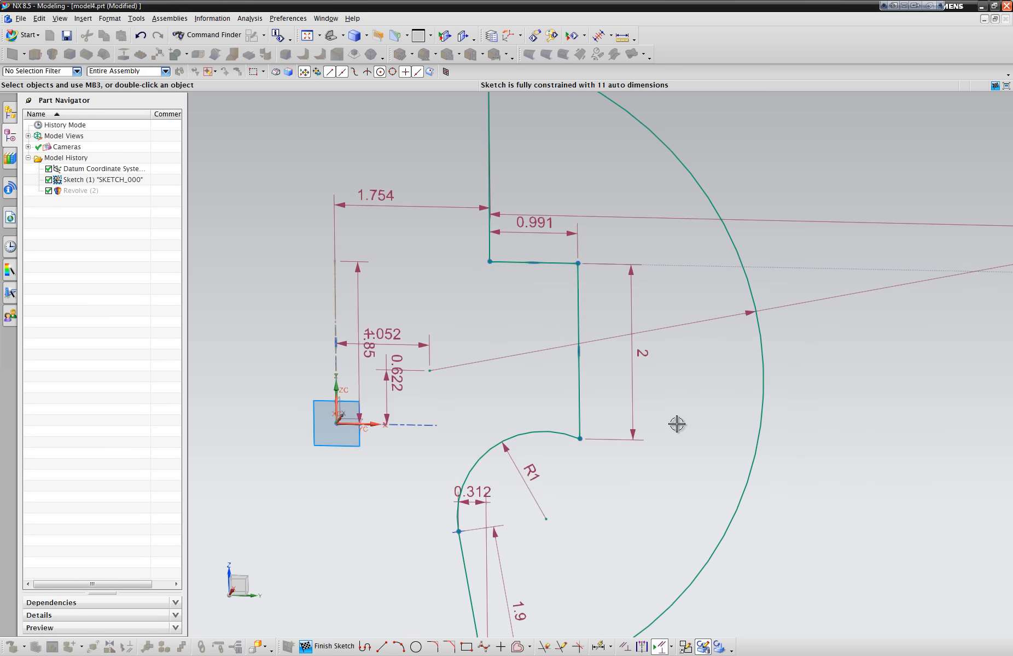
{"action": "scroll", "coordinate": [677, 424], "scroll_direction": "down", "scroll_amount": 3}
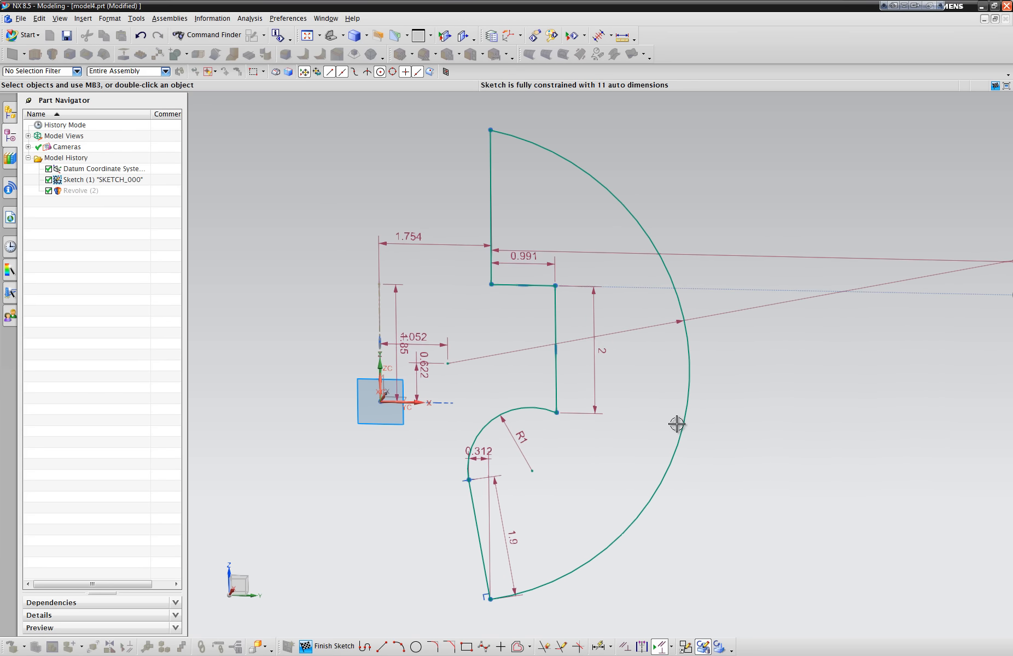
{"action": "scroll", "coordinate": [483, 322], "scroll_direction": "up", "scroll_amount": 1}
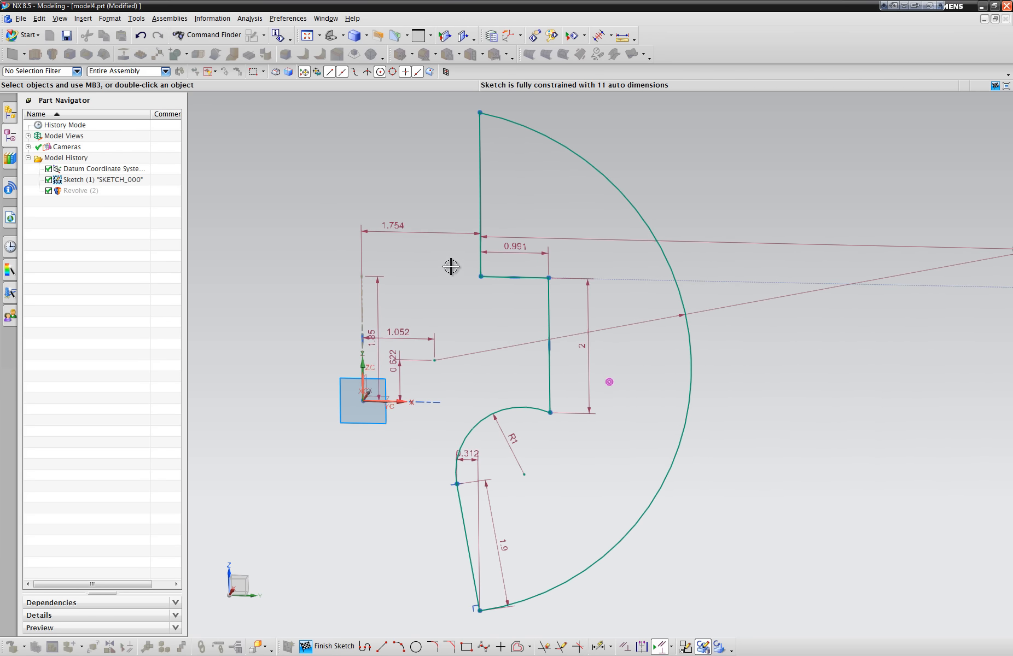
Step: Set the distance between the centerline and the profile's upper inner edge to 1 in
{"action": "left_click", "coordinate": [407, 230]}
{"action": "double_click", "coordinate": [396, 230]}
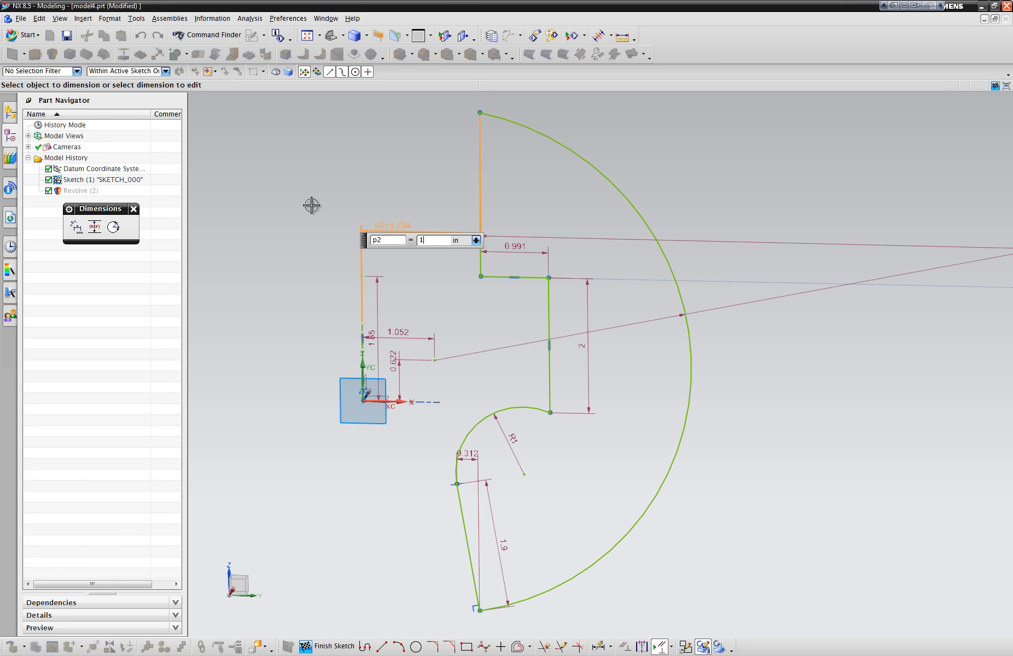
{"action": "type", "text": "1"}
{"action": "key", "text": "Return"}
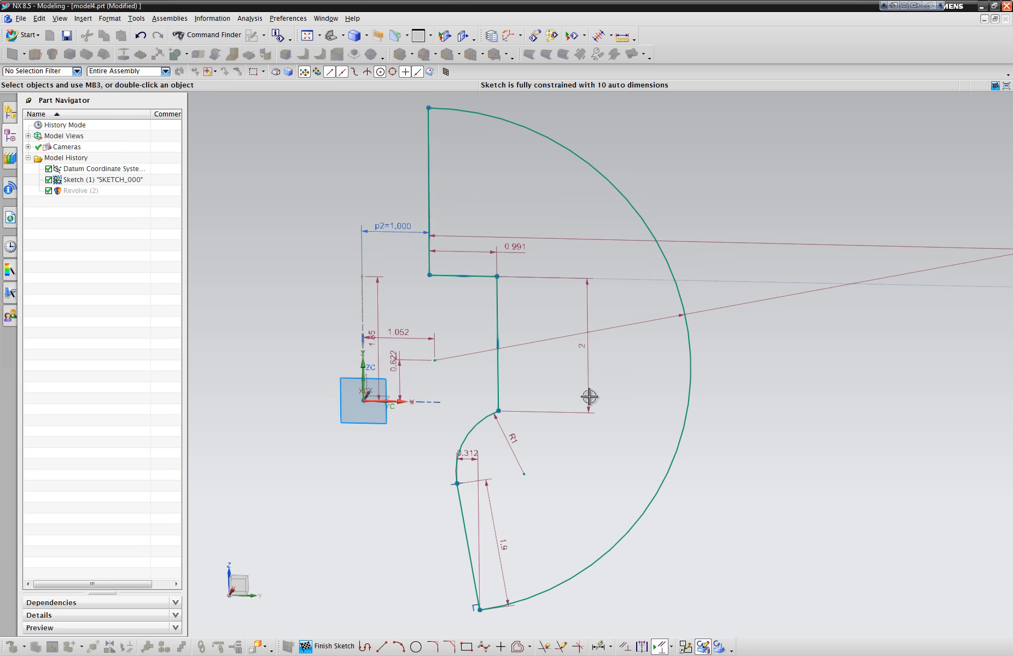
Step: Move the large outer arc's radius dimension close to the profile
{"action": "scroll", "coordinate": [589, 396], "scroll_direction": "down", "scroll_amount": 2}
{"action": "scroll", "coordinate": [510, 382], "scroll_direction": "down", "scroll_amount": 4}
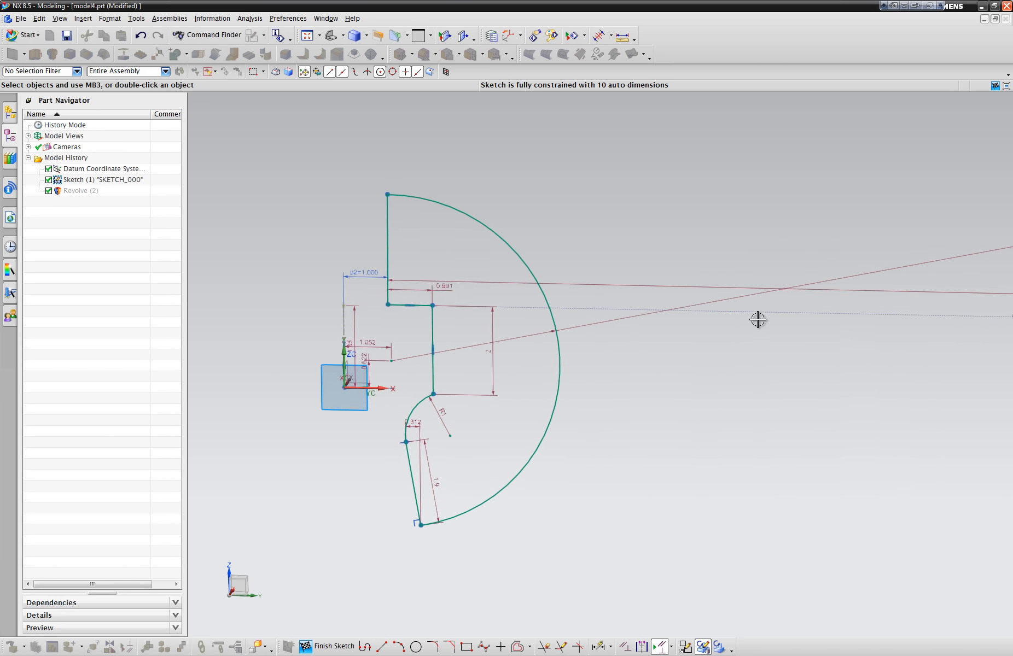
{"action": "left_click_drag", "start_coordinate": [754, 288], "coordinate": [507, 344]}
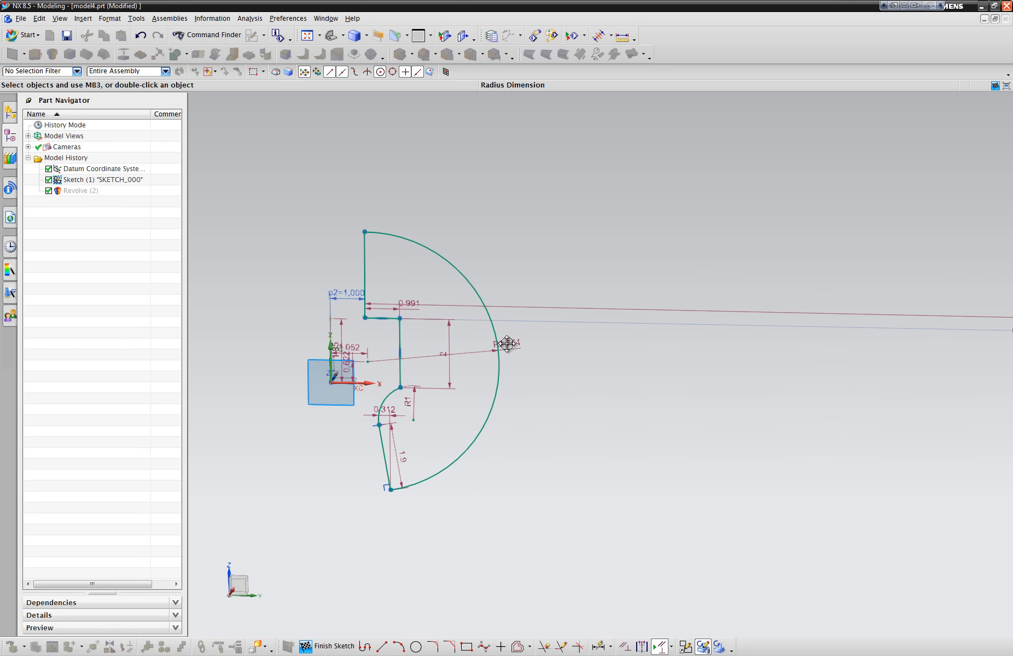
{"action": "left_click_drag", "start_coordinate": [383, 355], "coordinate": [384, 354]}
Step: Bring the far-off radius dimension of the nearly straight upper inner edge closer to the profile
{"action": "scroll", "coordinate": [837, 303], "scroll_direction": "down", "scroll_amount": 5}
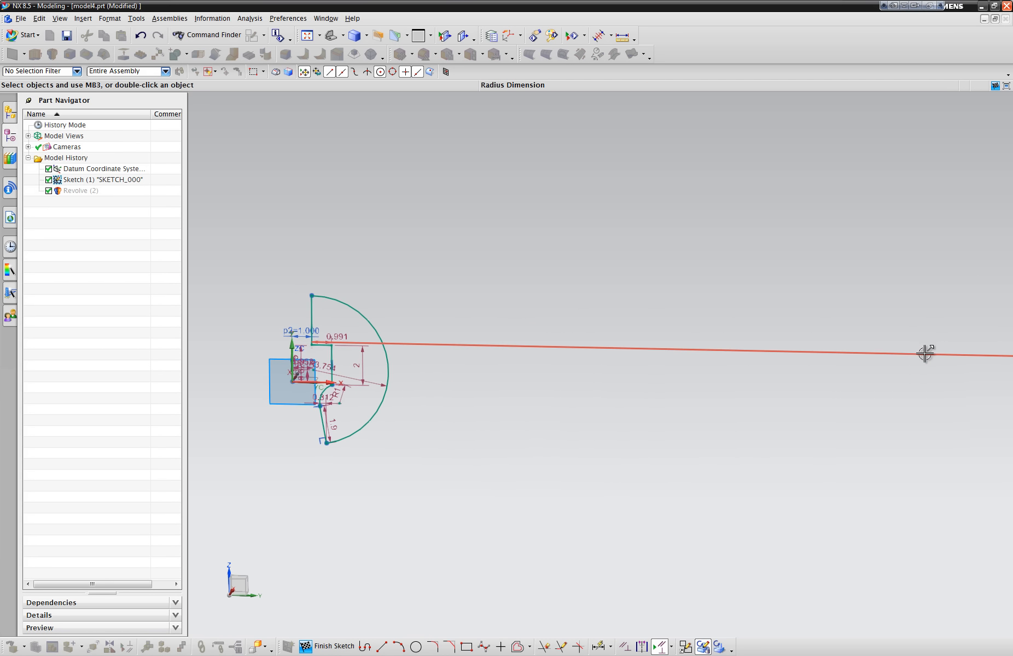
{"action": "scroll", "coordinate": [940, 372], "scroll_direction": "down", "scroll_amount": 5}
{"action": "scroll", "coordinate": [973, 375], "scroll_direction": "down", "scroll_amount": 4}
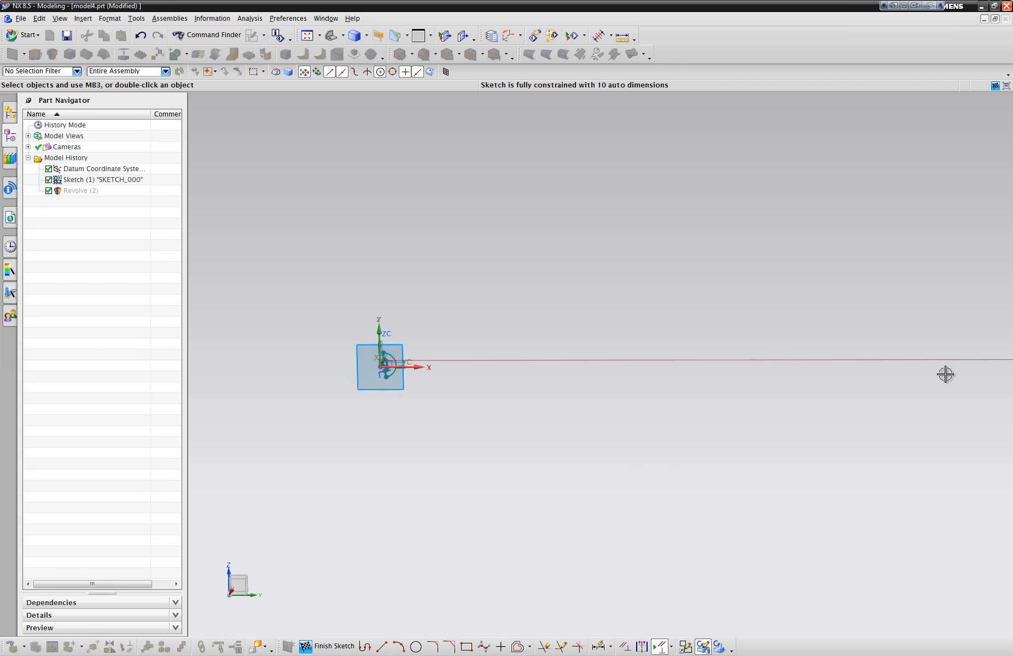
{"action": "mouse_move", "coordinate": [928, 363]}
{"action": "left_mouse_down"}
{"action": "mouse_move", "coordinate": [701, 364]}
{"action": "mouse_move", "coordinate": [506, 382]}
{"action": "mouse_move", "coordinate": [461, 353]}
{"action": "mouse_move", "coordinate": [481, 275]}
{"action": "left_mouse_up"}
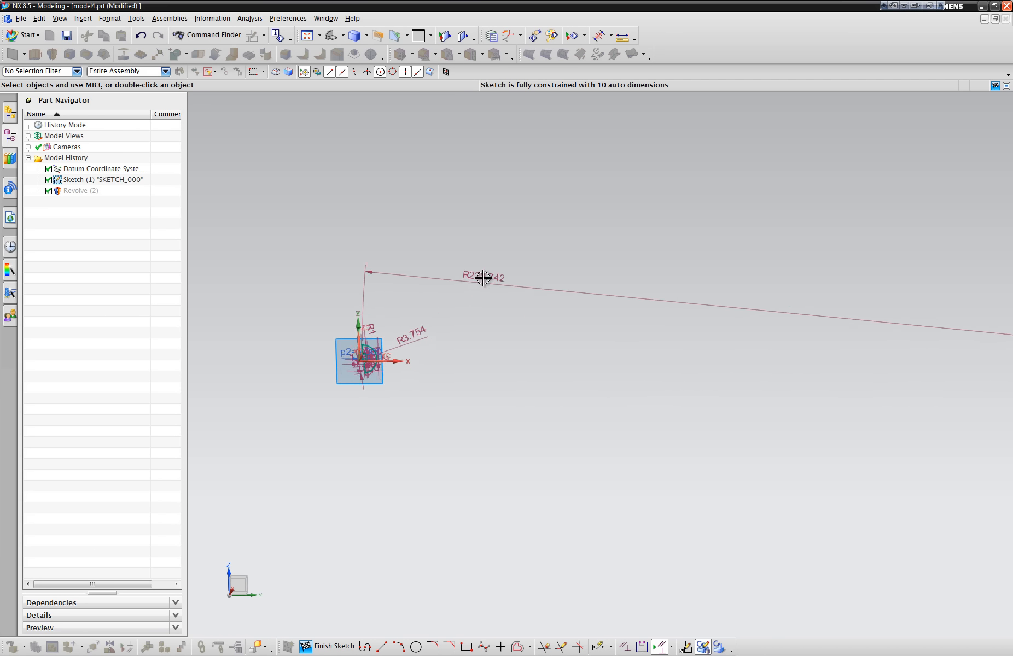
{"action": "scroll", "coordinate": [534, 371], "scroll_direction": "up", "scroll_amount": 6}
{"action": "scroll", "coordinate": [402, 425], "scroll_direction": "down", "scroll_amount": 6}
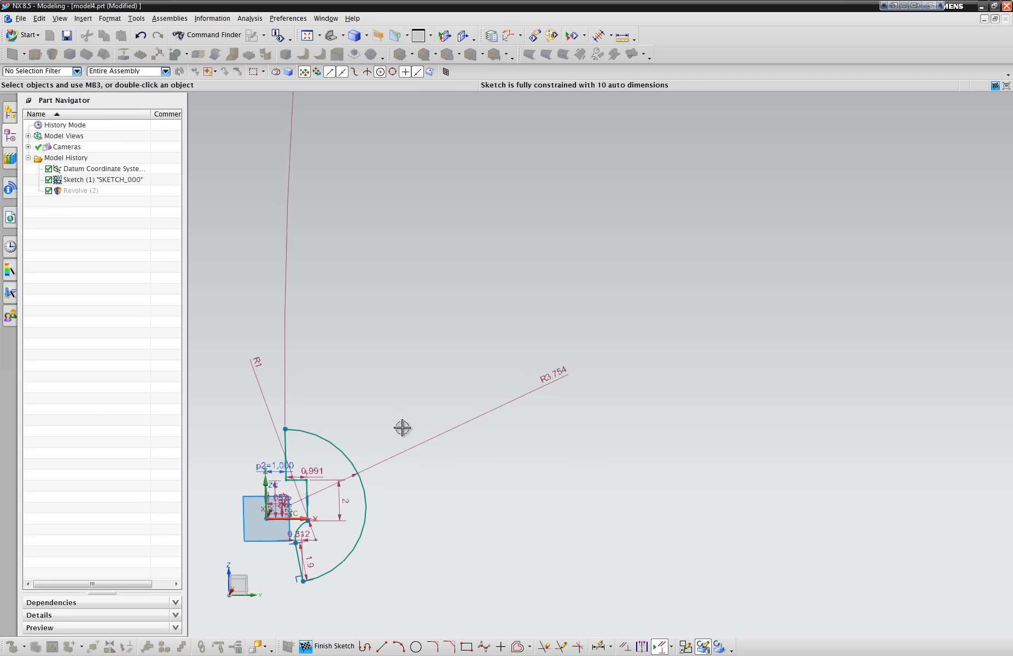
{"action": "left_click_drag", "start_coordinate": [883, 176], "coordinate": [839, 420]}
{"action": "scroll", "coordinate": [764, 445], "scroll_direction": "up", "scroll_amount": 5}
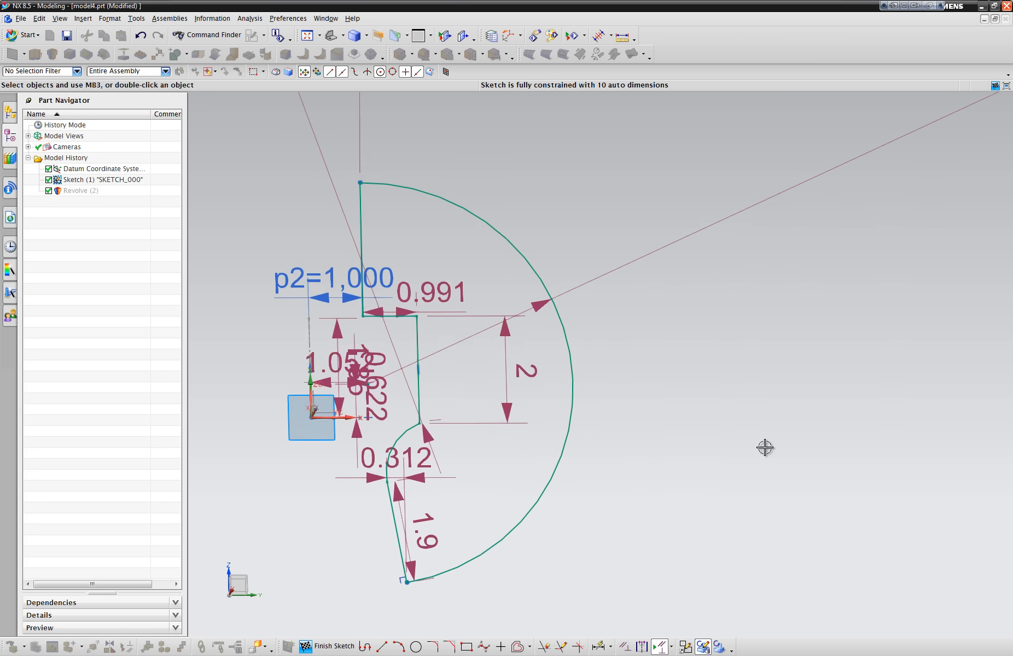
Step: Set the large outer arc's radius to 3 in and finish the sketch
{"action": "mouse_move", "coordinate": [619, 258]}
{"action": "left_mouse_down"}
{"action": "mouse_move", "coordinate": [430, 323]}
{"action": "mouse_move", "coordinate": [431, 335]}
{"action": "left_mouse_up"}
{"action": "double_click", "coordinate": [427, 337]}
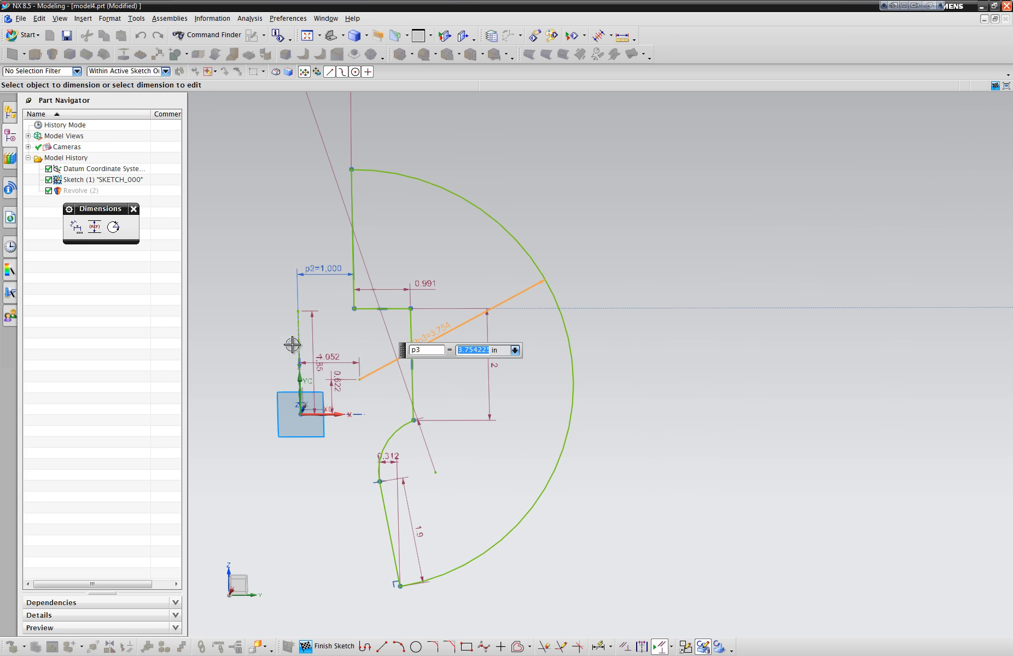
{"action": "key", "text": "Return"}
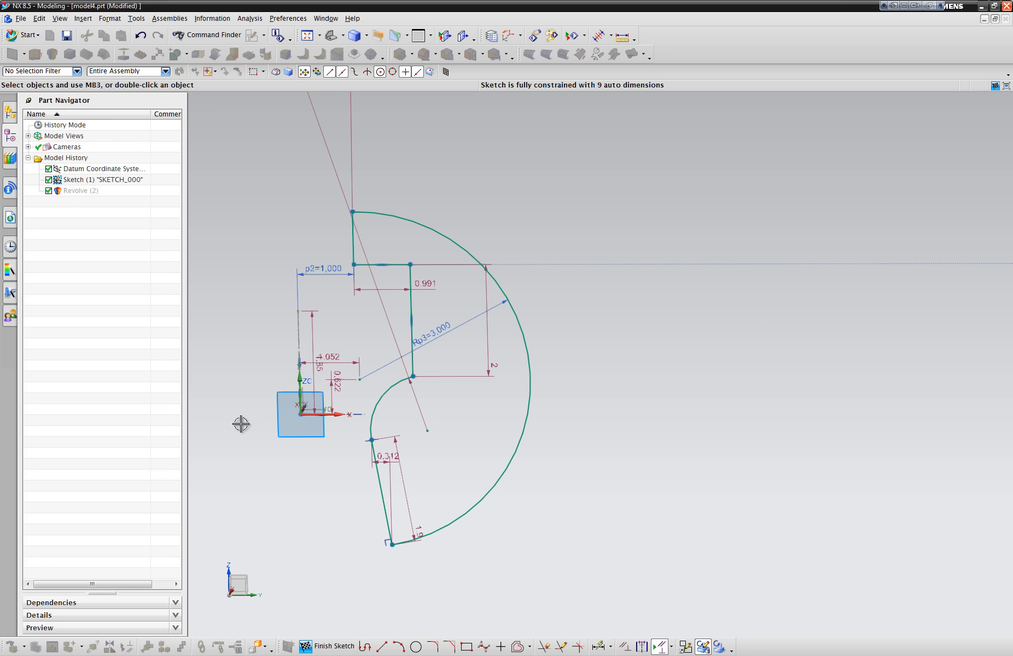
{"action": "left_click", "coordinate": [329, 647]}
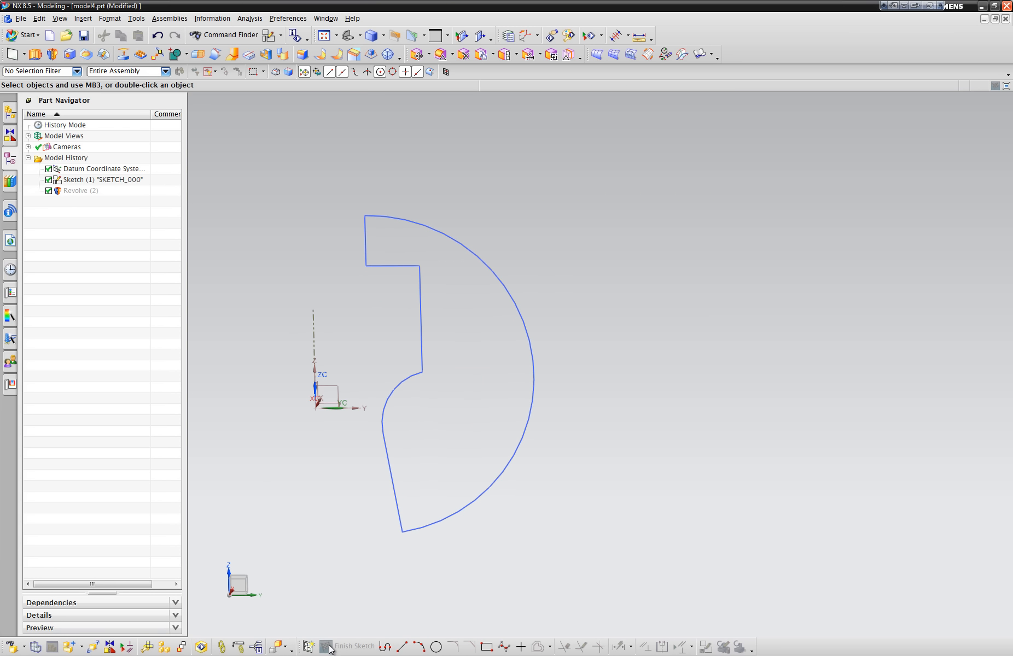
Step: Show the hidden revolve feature from the model history again
{"action": "mouse_move", "coordinate": [301, 615]}
{"action": "middle_mouse_down"}
{"action": "mouse_move", "coordinate": [379, 384]}
{"action": "mouse_move", "coordinate": [278, 398]}
{"action": "mouse_move", "coordinate": [165, 314]}
{"action": "mouse_move", "coordinate": [320, 322]}
{"action": "mouse_move", "coordinate": [409, 424]}
{"action": "mouse_move", "coordinate": [389, 496]}
{"action": "mouse_move", "coordinate": [375, 283]}
{"action": "middle_mouse_up"}
{"action": "left_click", "coordinate": [374, 272]}
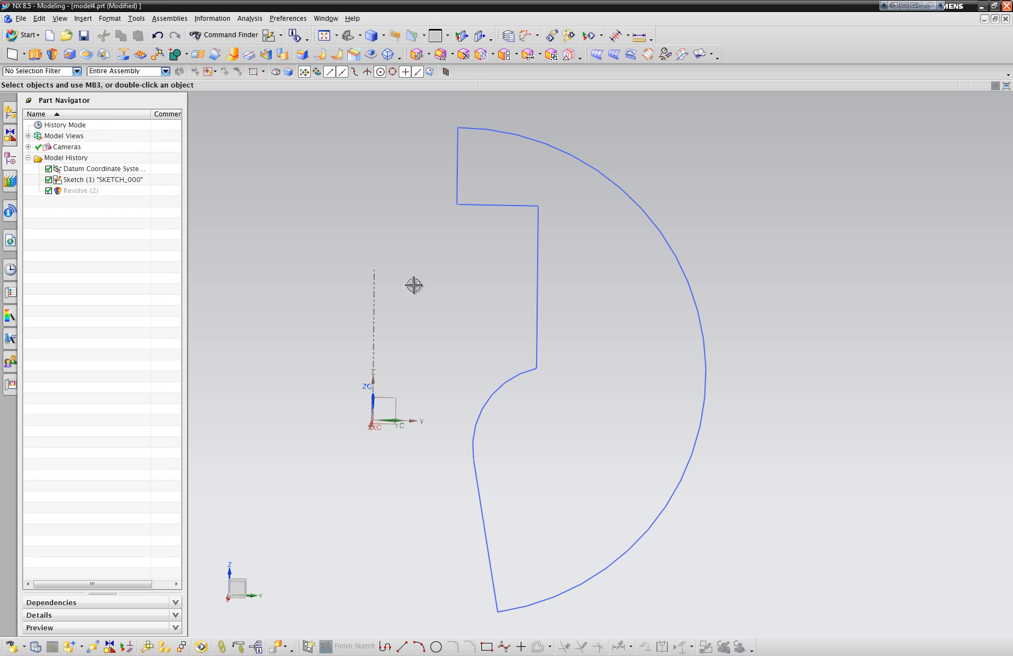
{"action": "left_click", "coordinate": [69, 190]}
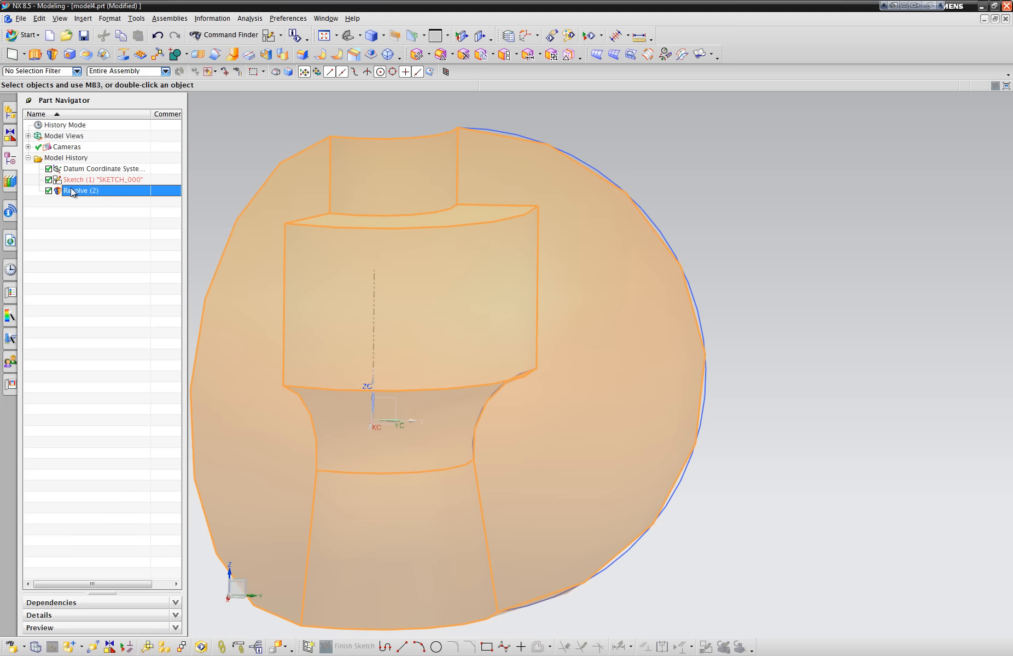
{"action": "right_click", "coordinate": [69, 190]}
{"action": "left_click", "coordinate": [82, 195]}
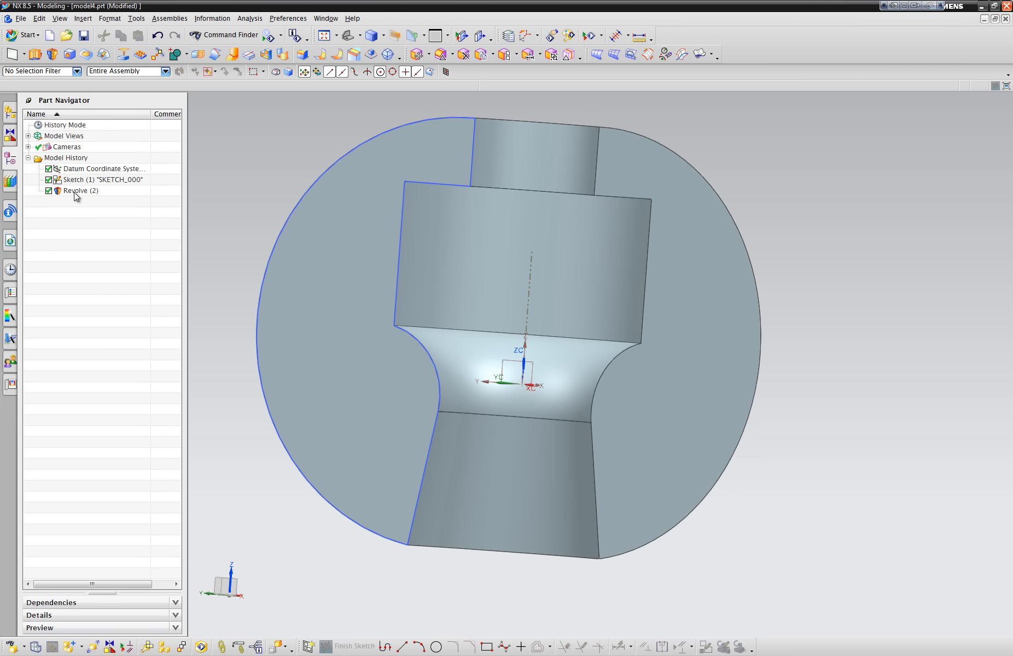
{"action": "left_click", "coordinate": [73, 191]}
{"action": "right_click", "coordinate": [74, 191]}
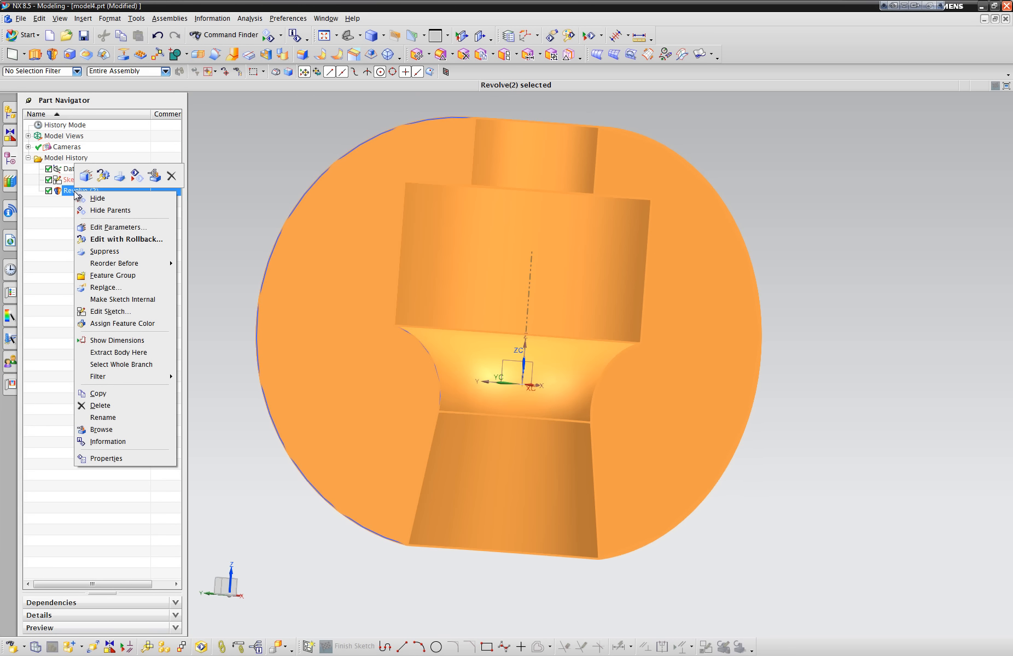
{"action": "left_click", "coordinate": [112, 227]}
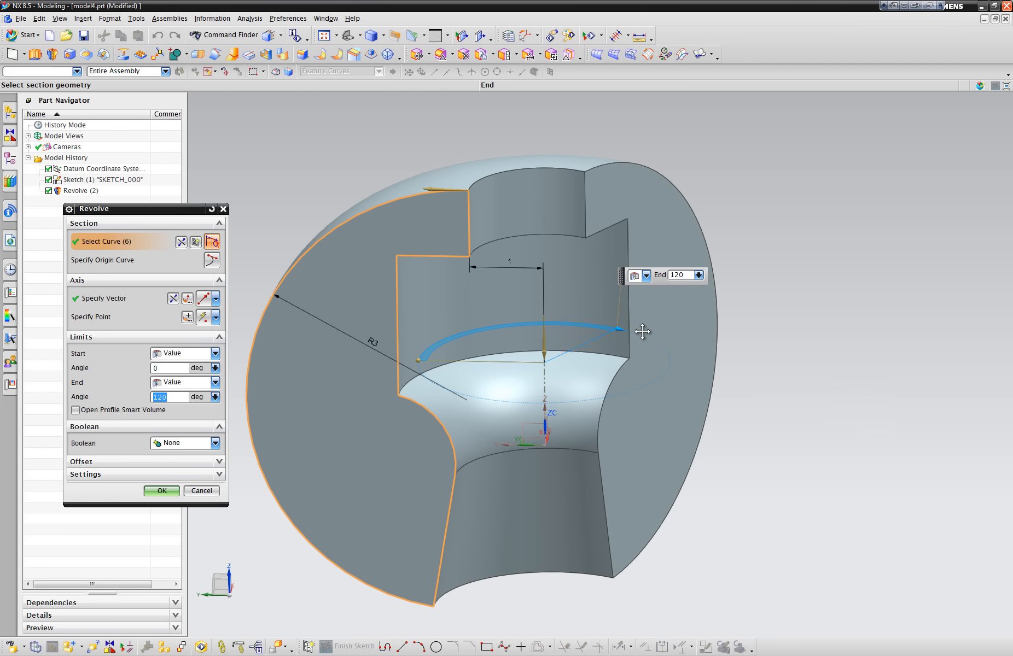
{"action": "left_click_drag", "start_coordinate": [642, 331], "coordinate": [612, 414]}
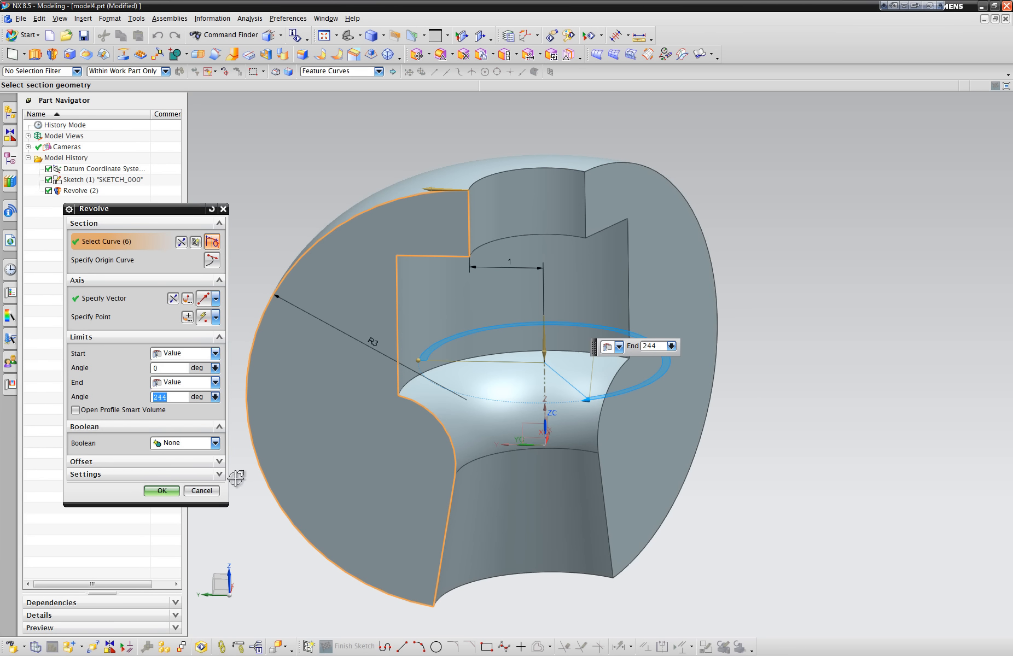
{"action": "left_click", "coordinate": [207, 475]}
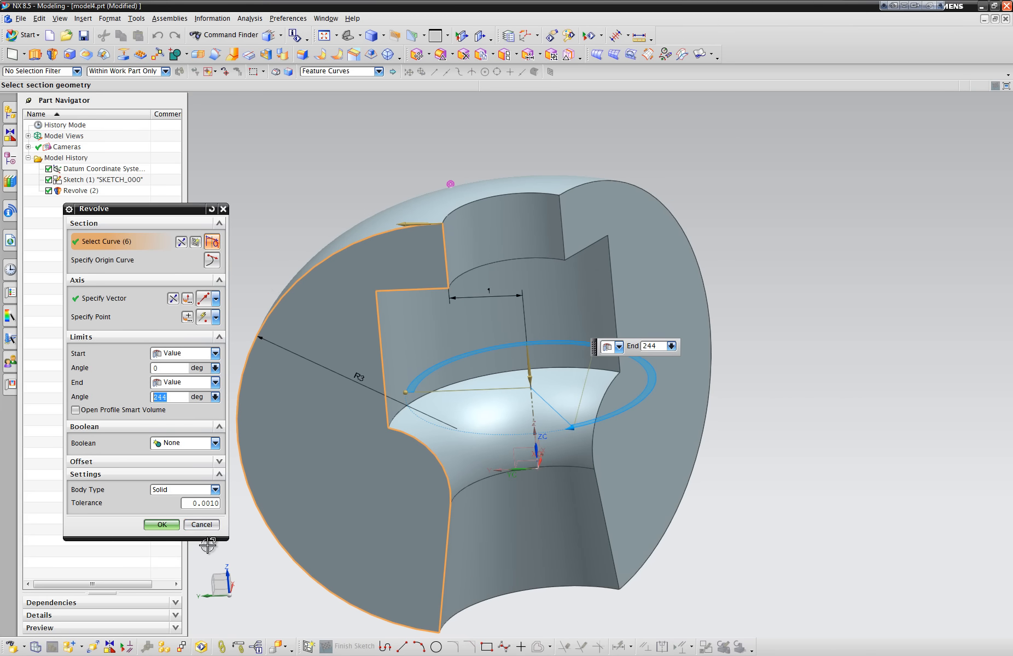
{"action": "left_click", "coordinate": [202, 525]}
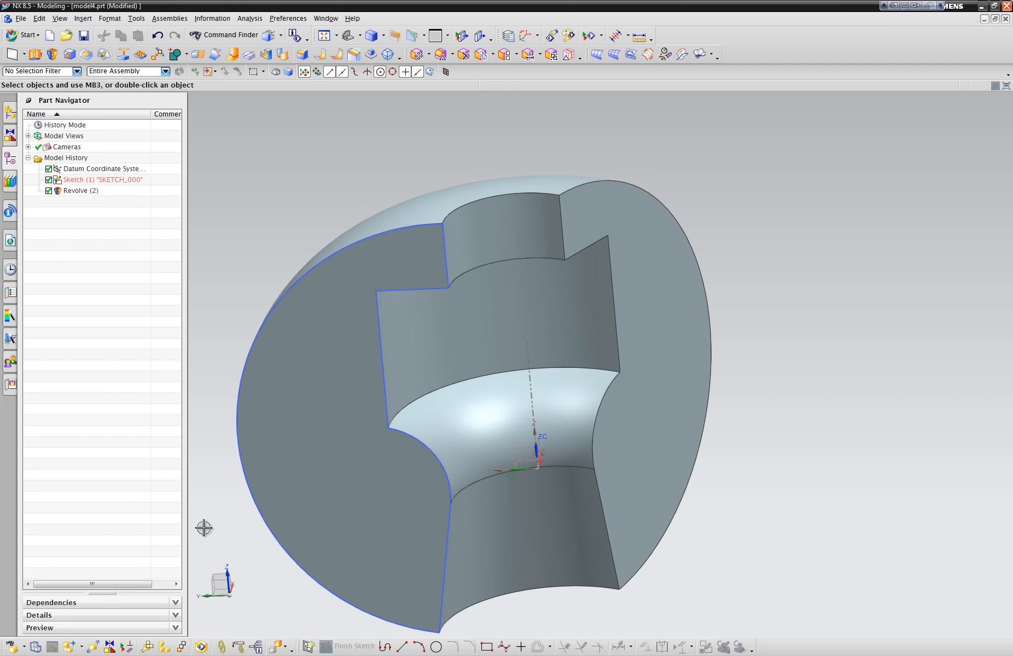
Step: Try end angles of 360 and 90 degrees on the revolve feature, applying each in turn
{"action": "double_click", "coordinate": [102, 191]}
{"action": "double_click", "coordinate": [171, 397]}
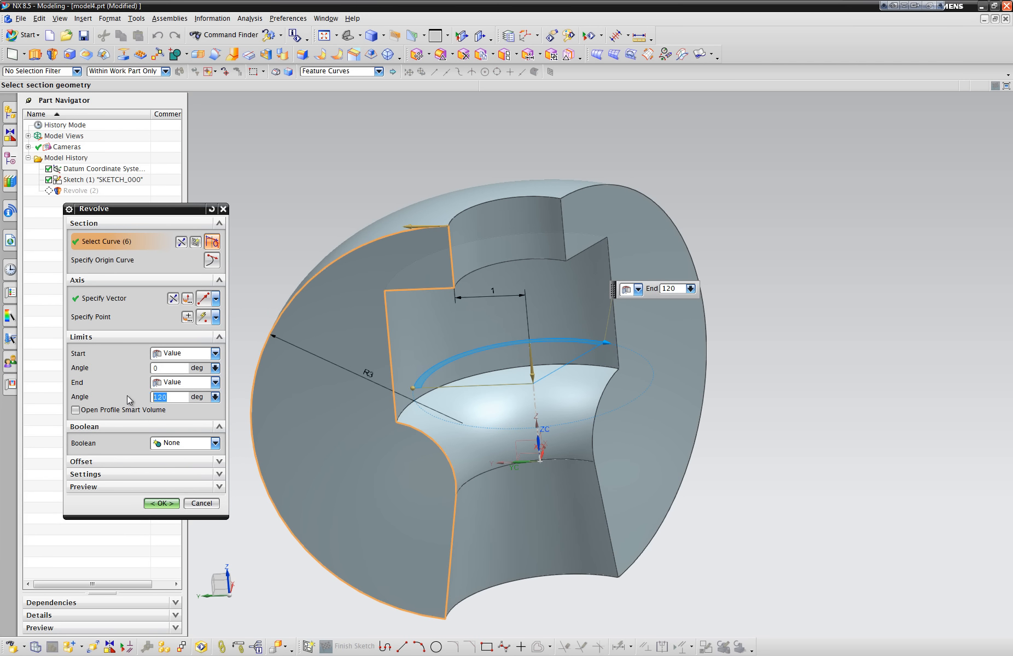
{"action": "key", "text": "Return"}
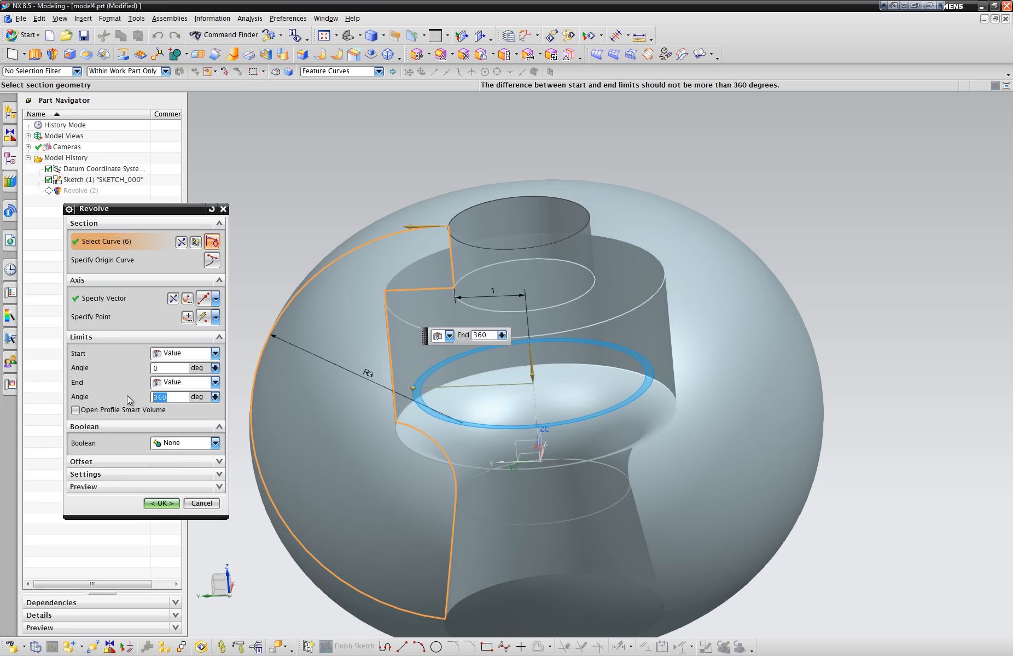
{"action": "left_click", "coordinate": [153, 503]}
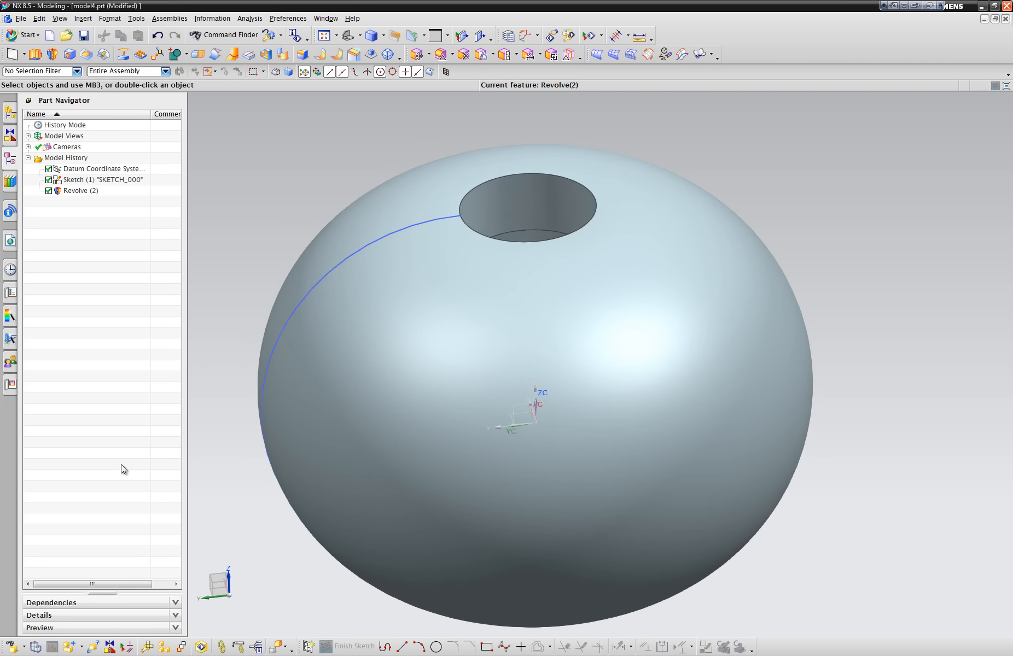
{"action": "double_click", "coordinate": [77, 193]}
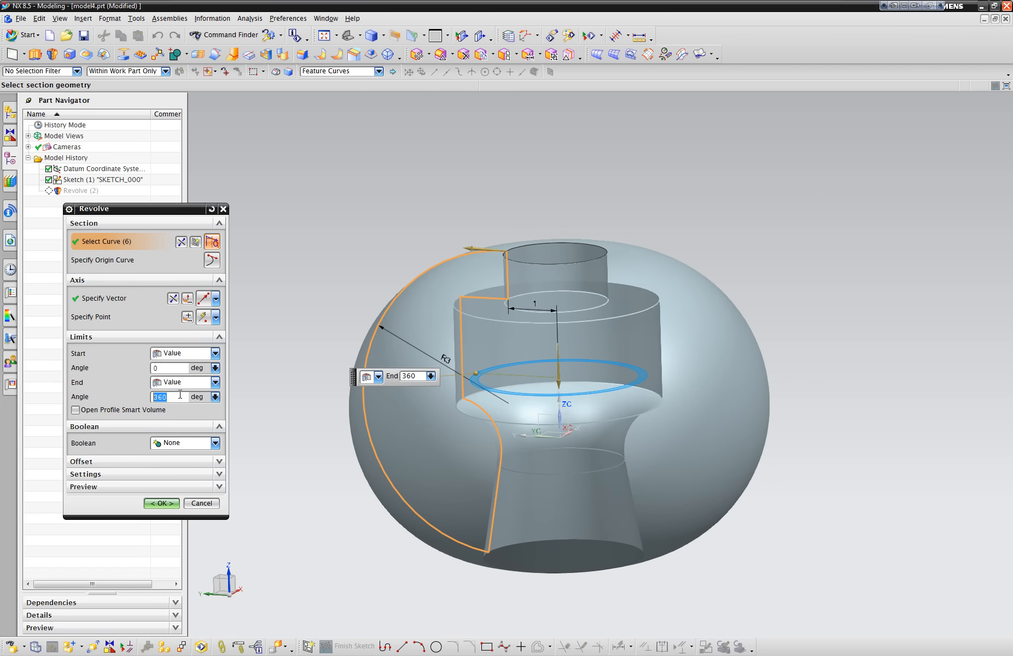
{"action": "left_click", "coordinate": [163, 508]}
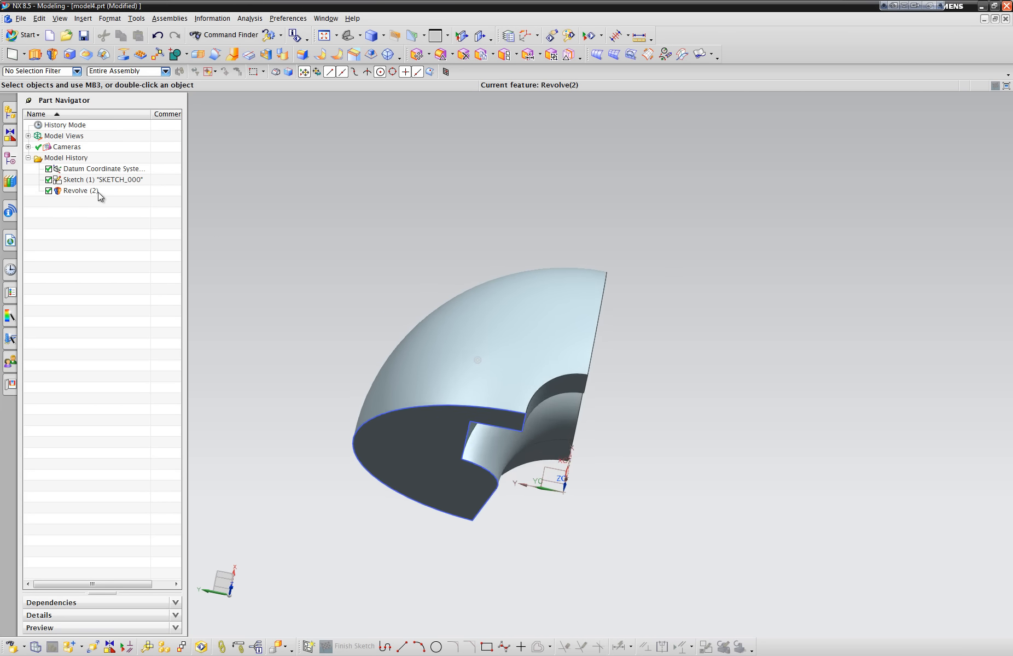
Step: Preview a 200-degree end angle on the revolve feature and apply an end angle of 300 degrees
{"action": "double_click", "coordinate": [98, 192]}
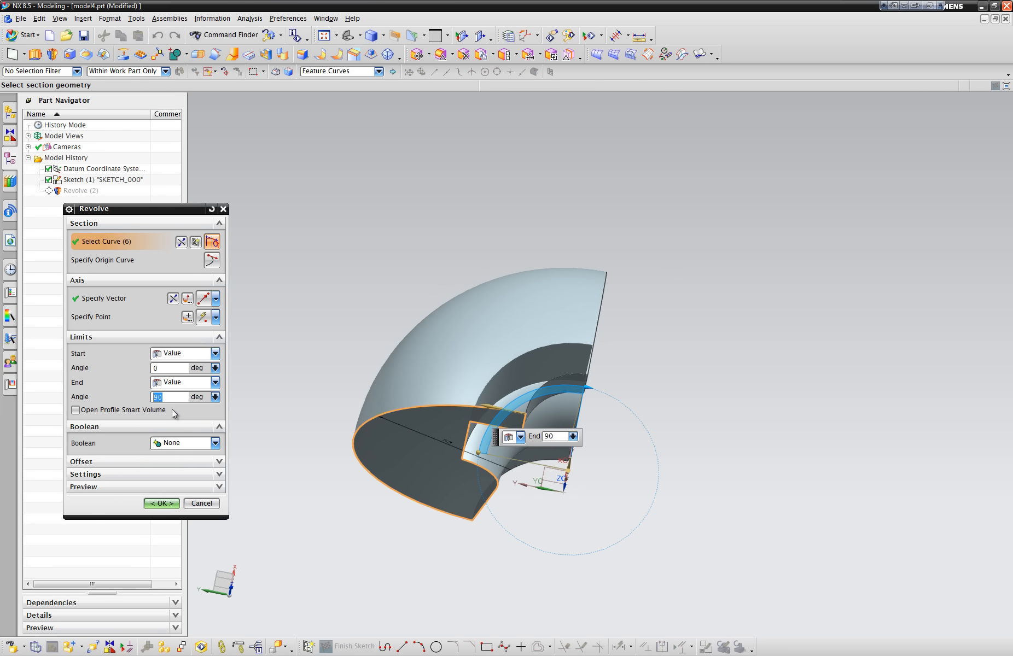
{"action": "key", "text": "Return"}
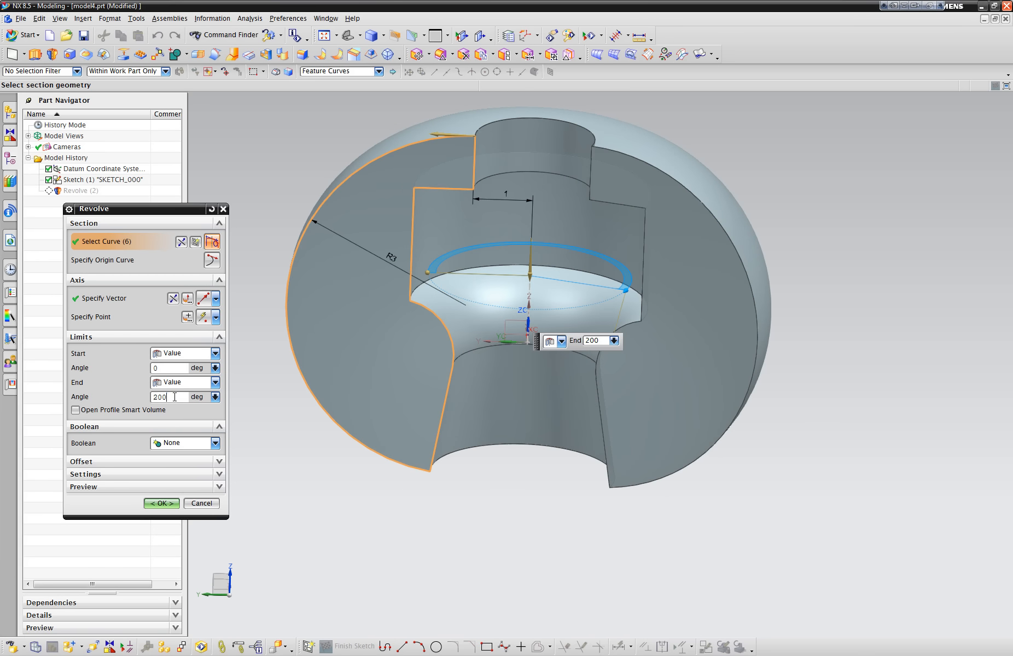
{"action": "type", "text": "300"}
{"action": "key", "text": "Return"}
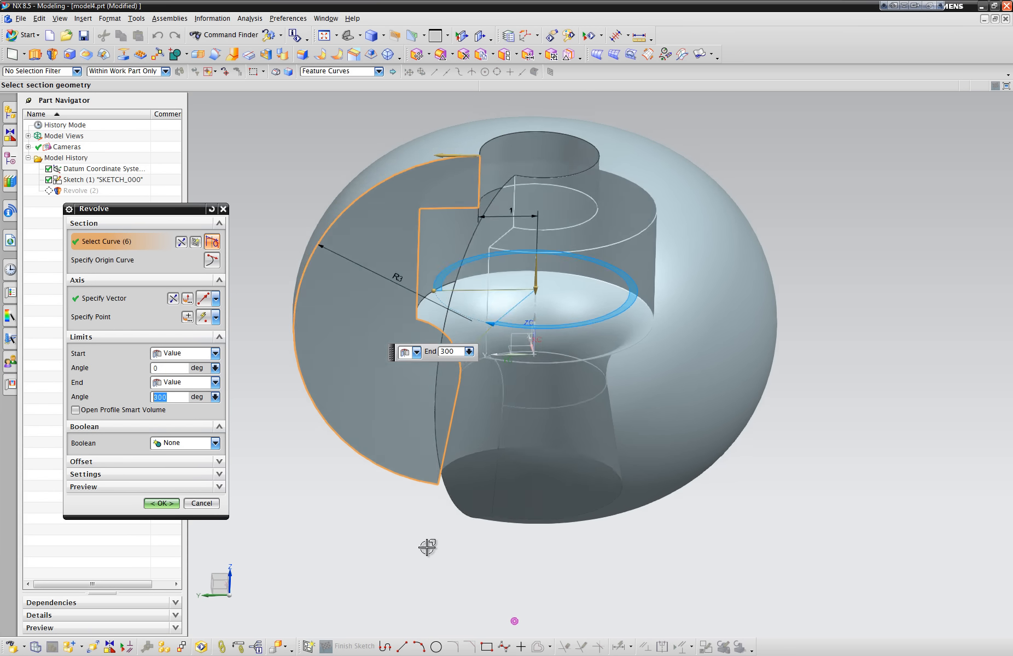
{"action": "left_click", "coordinate": [162, 503]}
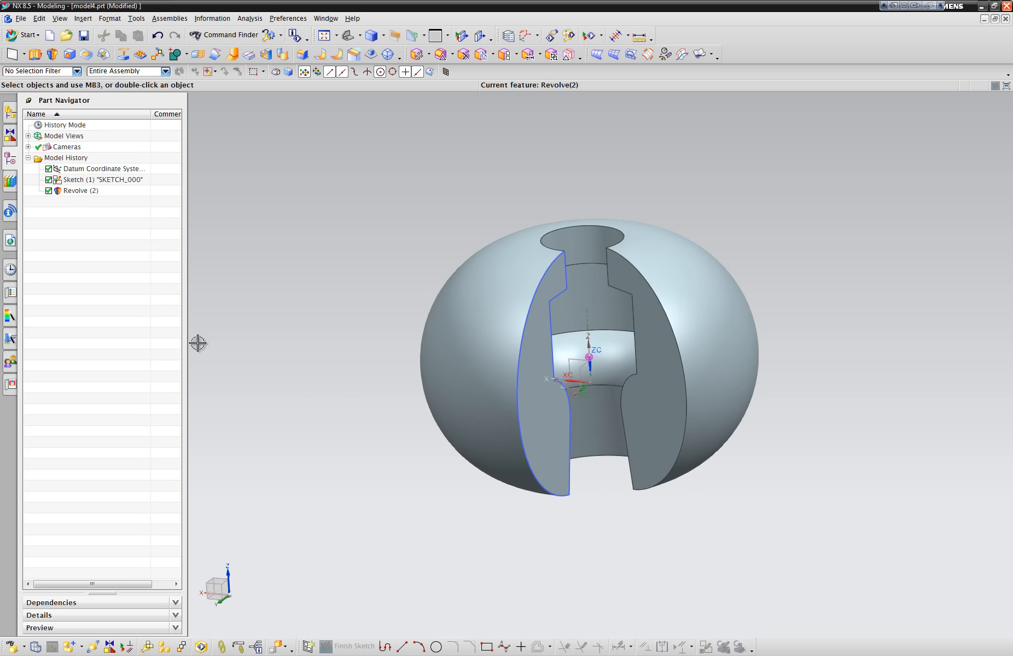
Step: Create a new part named model6.prt from the Model template
{"action": "left_click", "coordinate": [48, 34]}
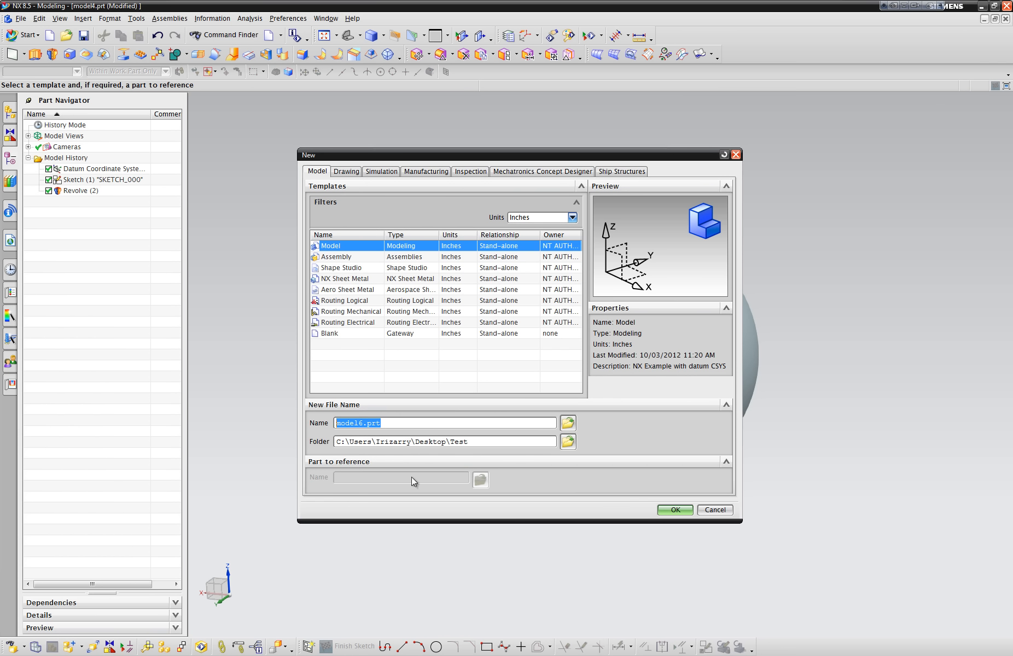
{"action": "left_click", "coordinate": [538, 217]}
{"action": "left_click", "coordinate": [526, 226]}
{"action": "left_click", "coordinate": [674, 510]}
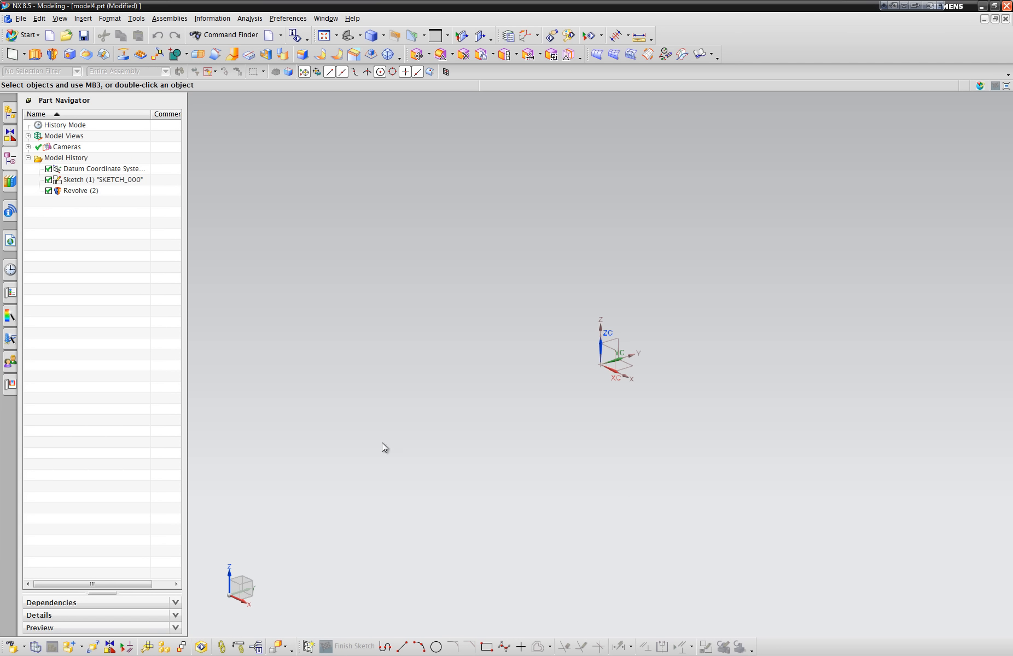
Step: Orient the view to Front and start a sketch on the XZ plane of the datum coordinate system
{"action": "right_click", "coordinate": [346, 264]}
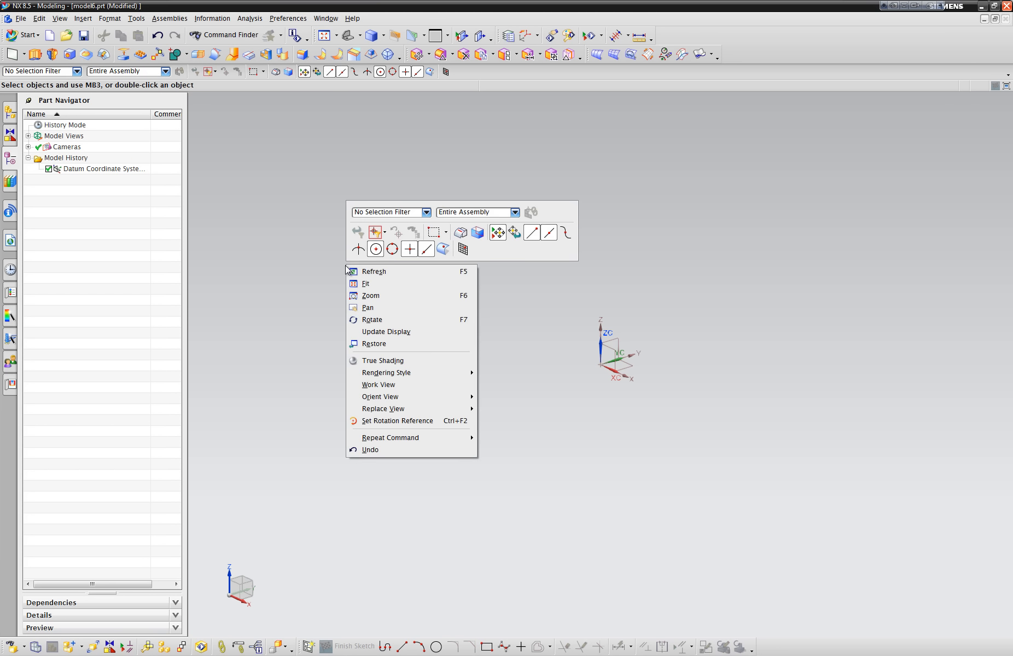
{"action": "mouse_move", "coordinate": [409, 399]}
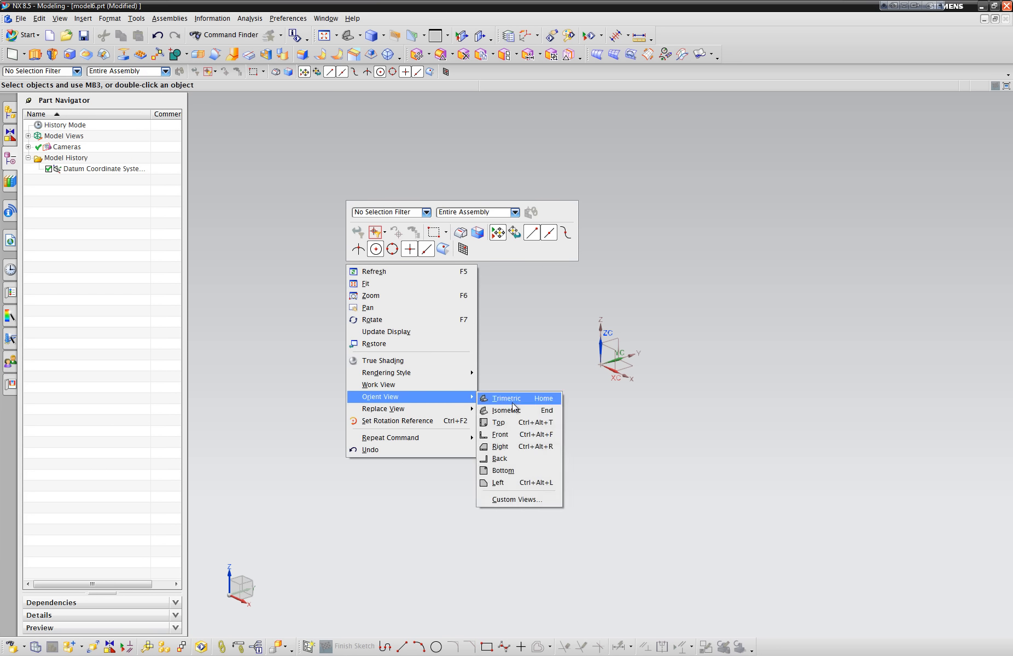
{"action": "left_click", "coordinate": [508, 434]}
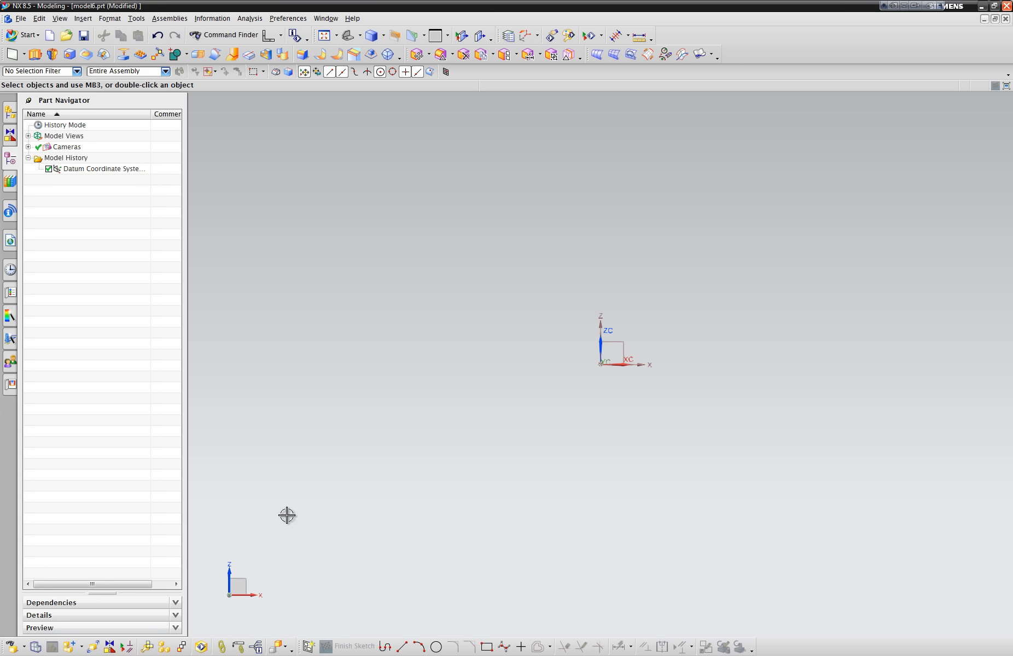
{"action": "left_click", "coordinate": [307, 648]}
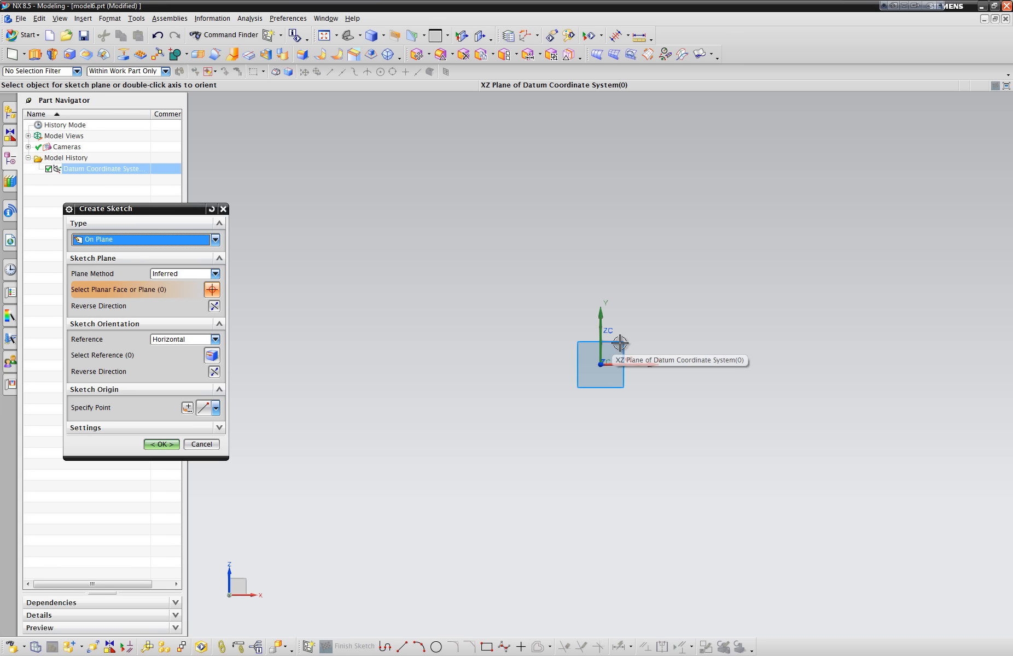
{"action": "left_click", "coordinate": [162, 444]}
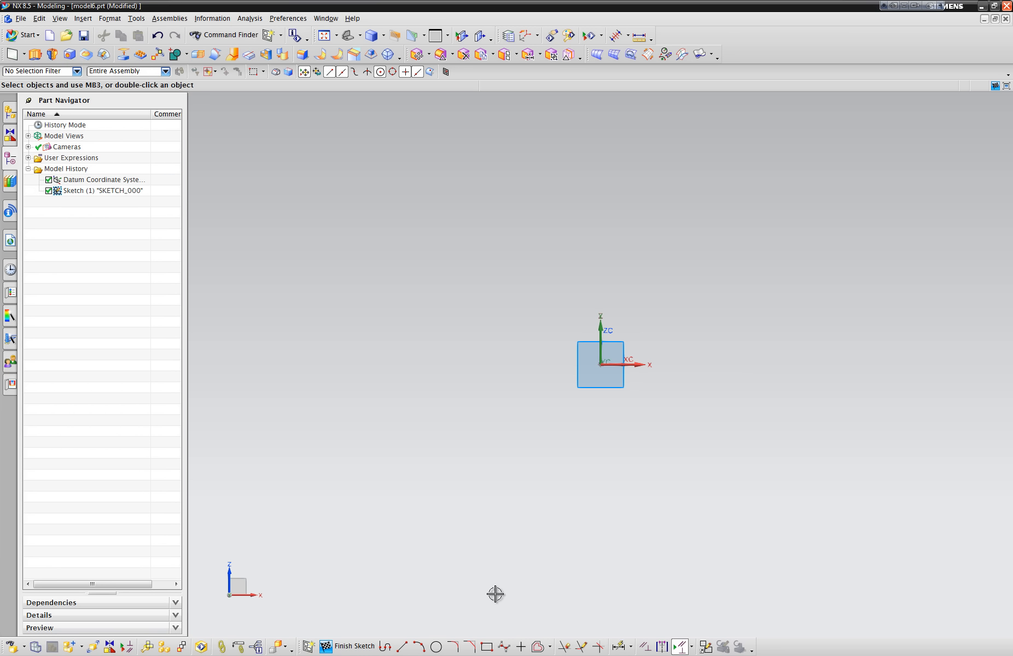
Step: Sketch a rectangle about 2.25 wide by 1.1 high and an overlapping narrow one about 0.85 by 3.4 extending downward from inside it
{"action": "left_click", "coordinate": [485, 648]}
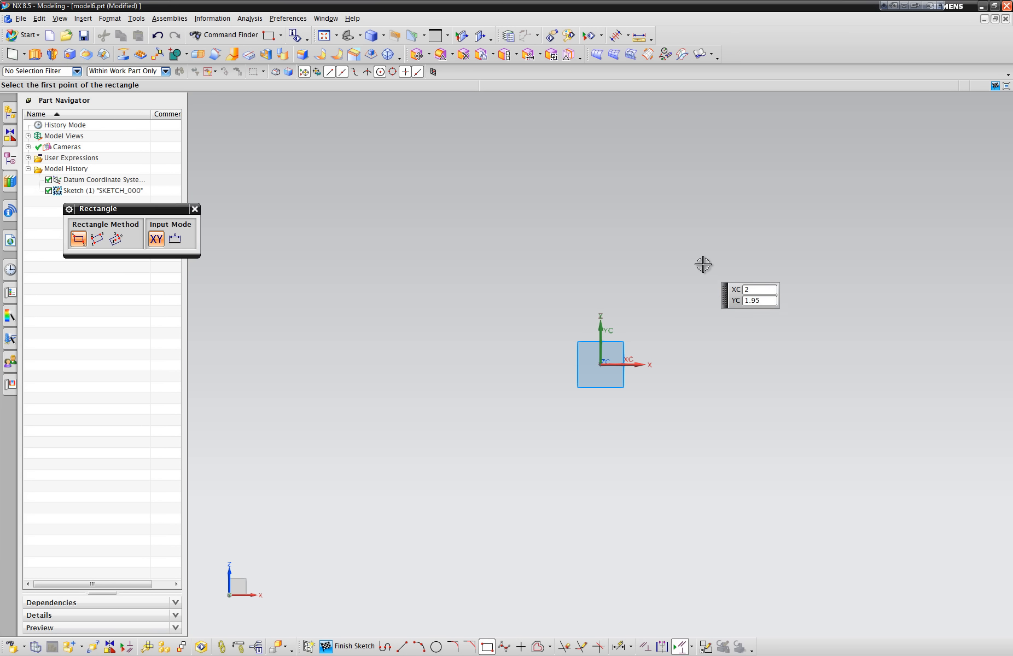
{"action": "left_click", "coordinate": [672, 200]}
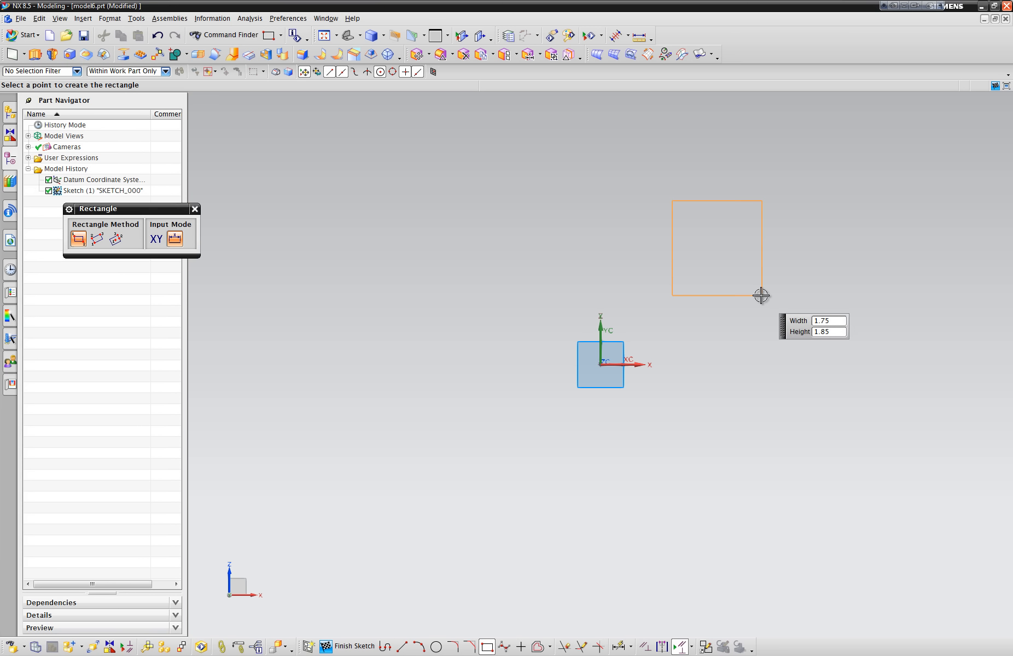
{"action": "left_click", "coordinate": [787, 256]}
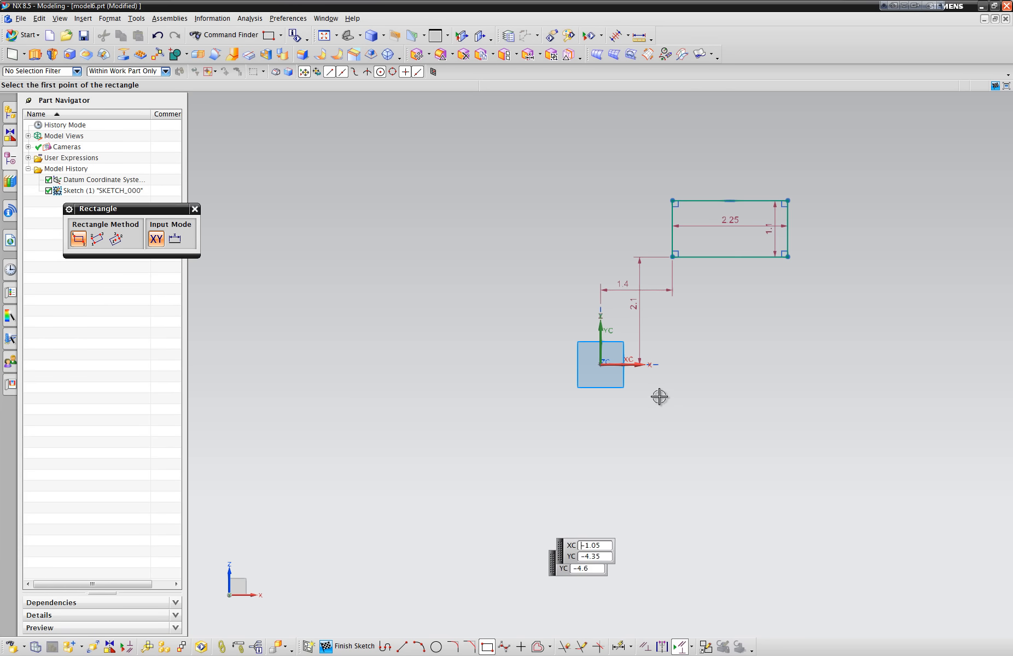
{"action": "left_click", "coordinate": [730, 240]}
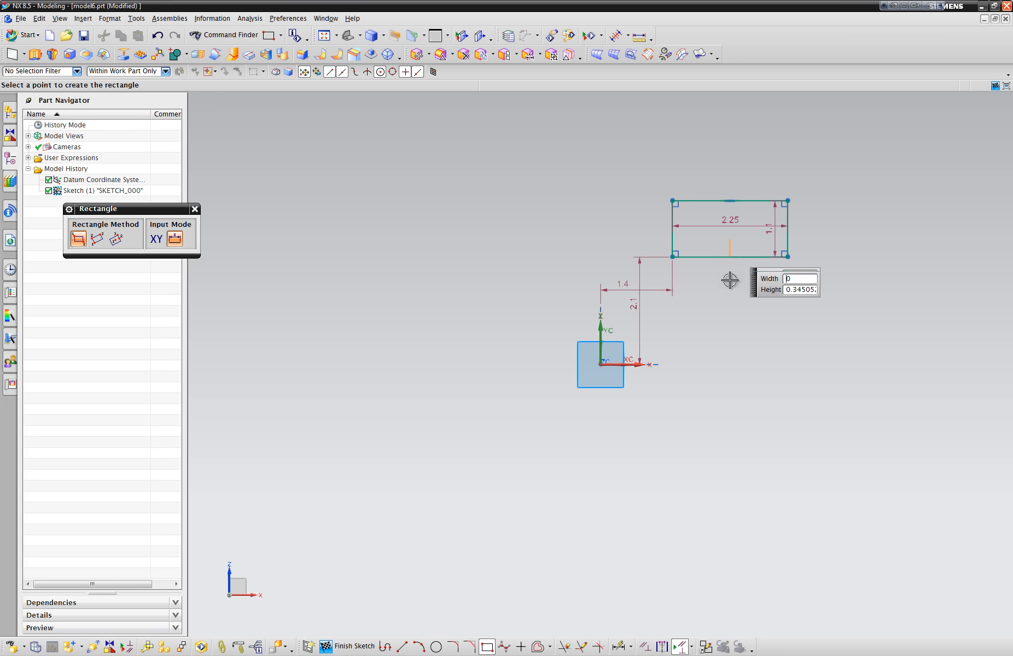
{"action": "left_click", "coordinate": [773, 412]}
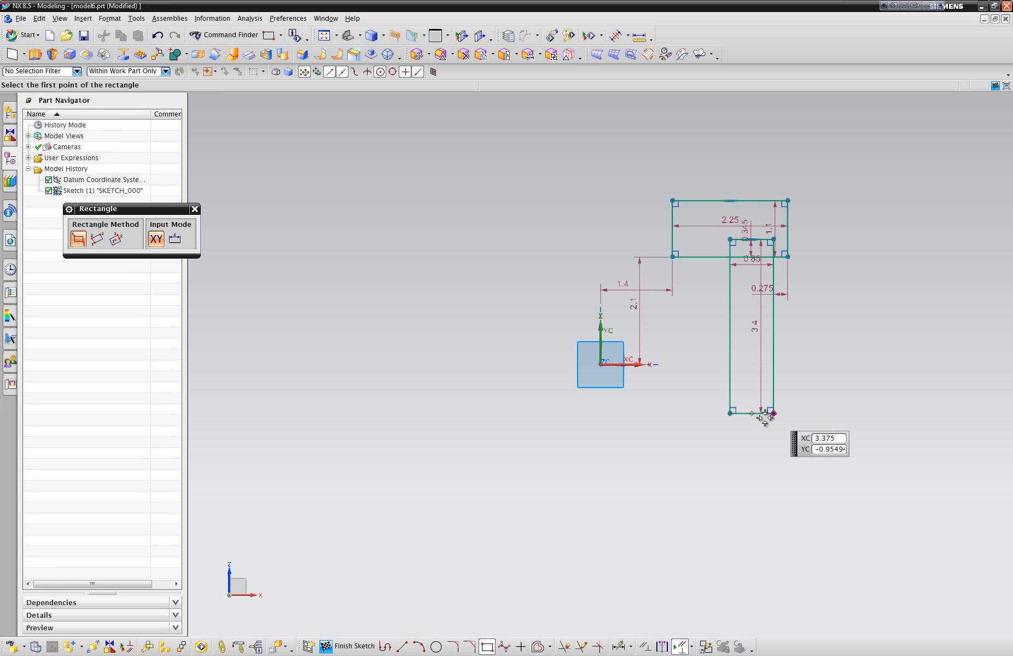
Step: Draw a downward-bulging arc of about 0.425 radius between the two lower corners of the narrow rectangle
{"action": "left_click", "coordinate": [419, 647]}
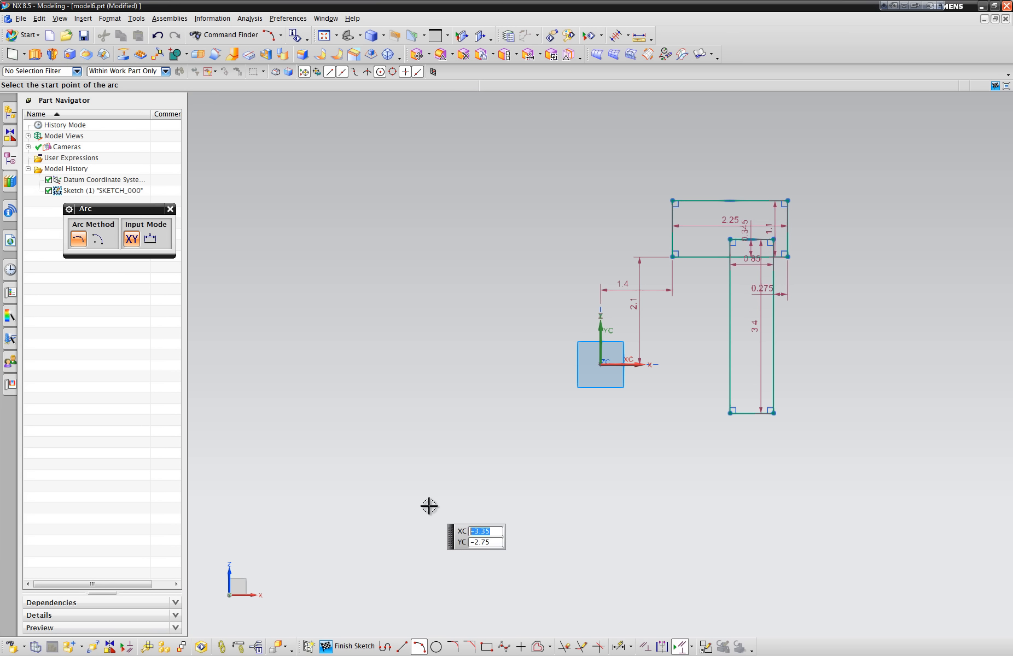
{"action": "left_click", "coordinate": [730, 413]}
{"action": "left_click", "coordinate": [774, 413]}
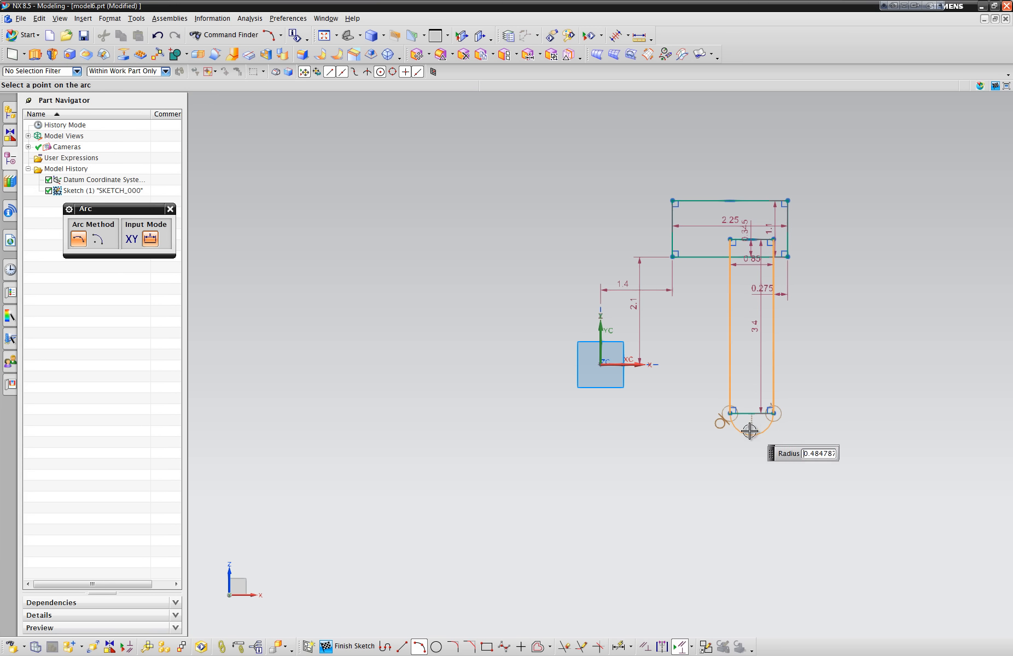
{"action": "left_click", "coordinate": [748, 444]}
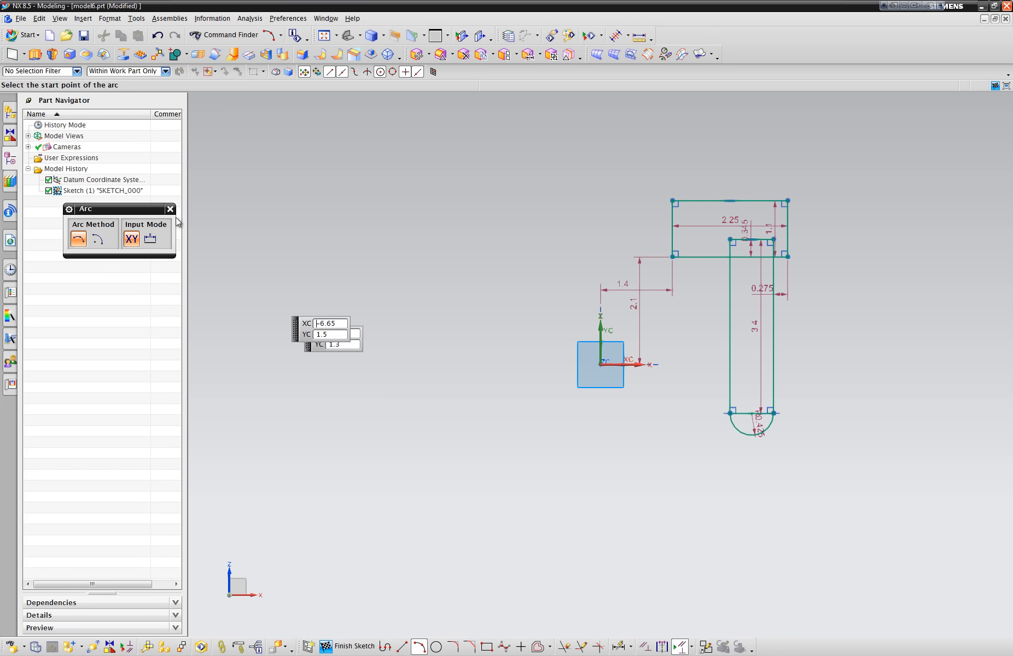
Step: Trim away the narrow rectangle's portion inside the wide rectangle and the wide rectangle's lower edge segment between its two long sides
{"action": "key", "text": "Escape"}
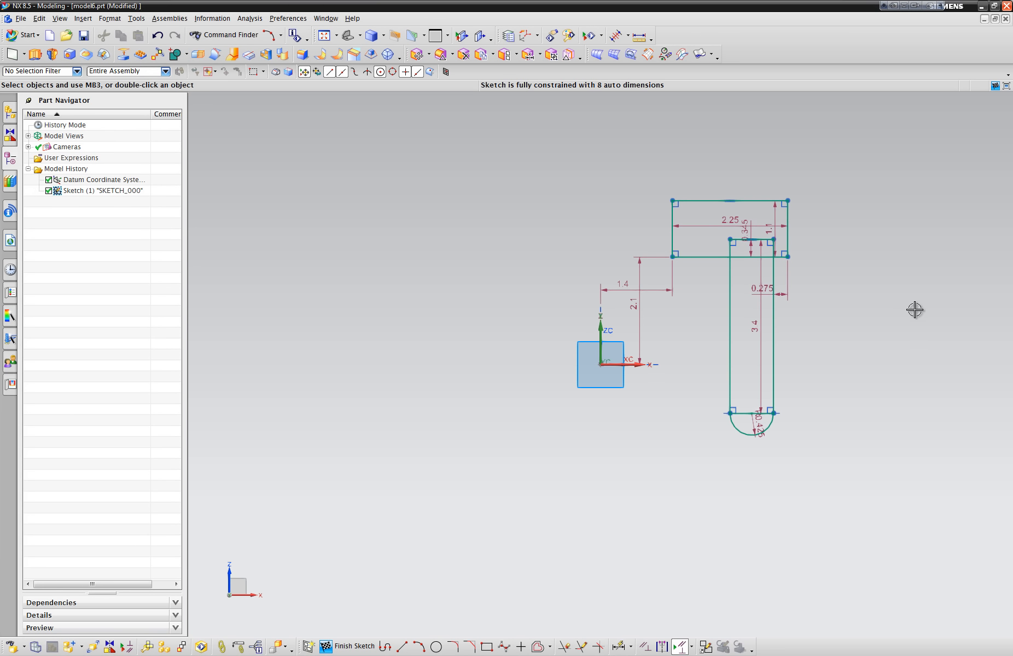
{"action": "scroll", "coordinate": [911, 310], "scroll_direction": "down", "scroll_amount": 5}
{"action": "scroll", "coordinate": [905, 310], "scroll_direction": "up", "scroll_amount": 5}
{"action": "left_click", "coordinate": [565, 647]}
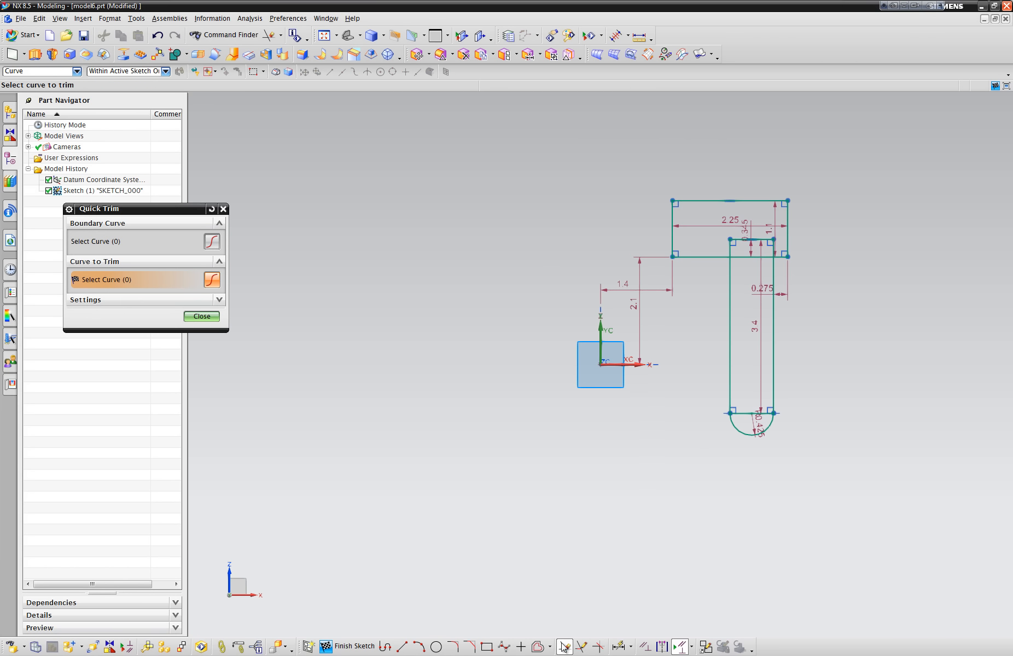
{"action": "left_click", "coordinate": [754, 240]}
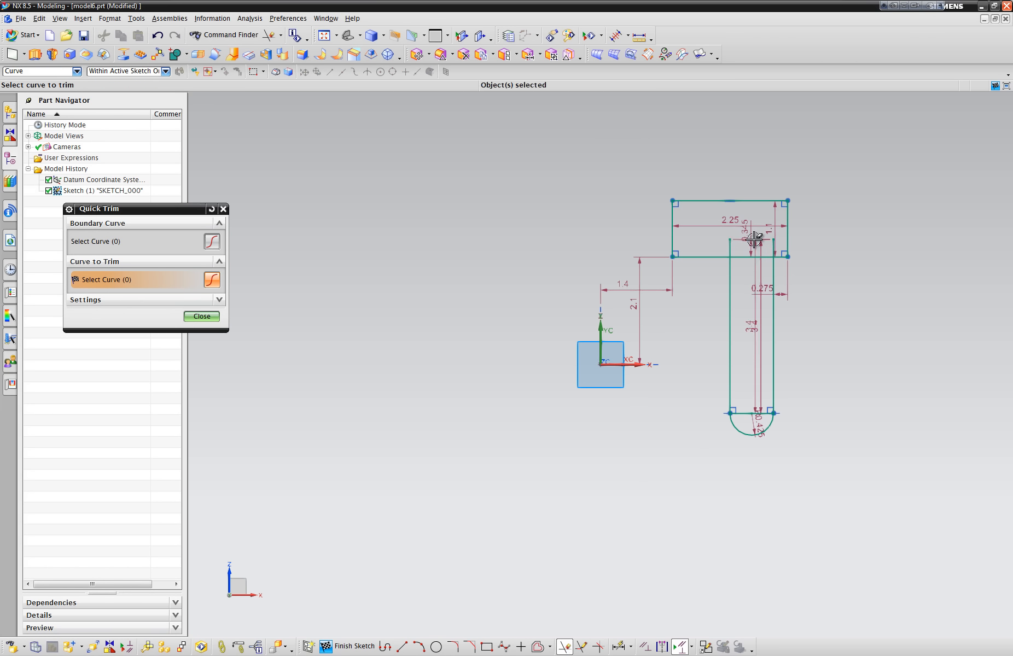
{"action": "left_click", "coordinate": [731, 244]}
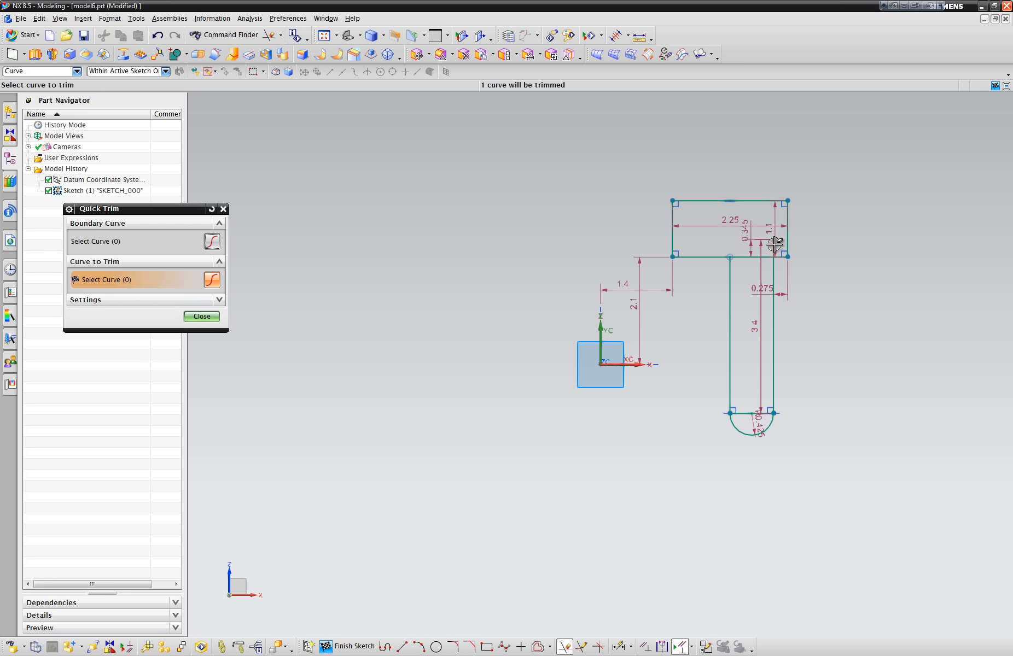
{"action": "left_click", "coordinate": [773, 243]}
{"action": "left_click", "coordinate": [749, 255]}
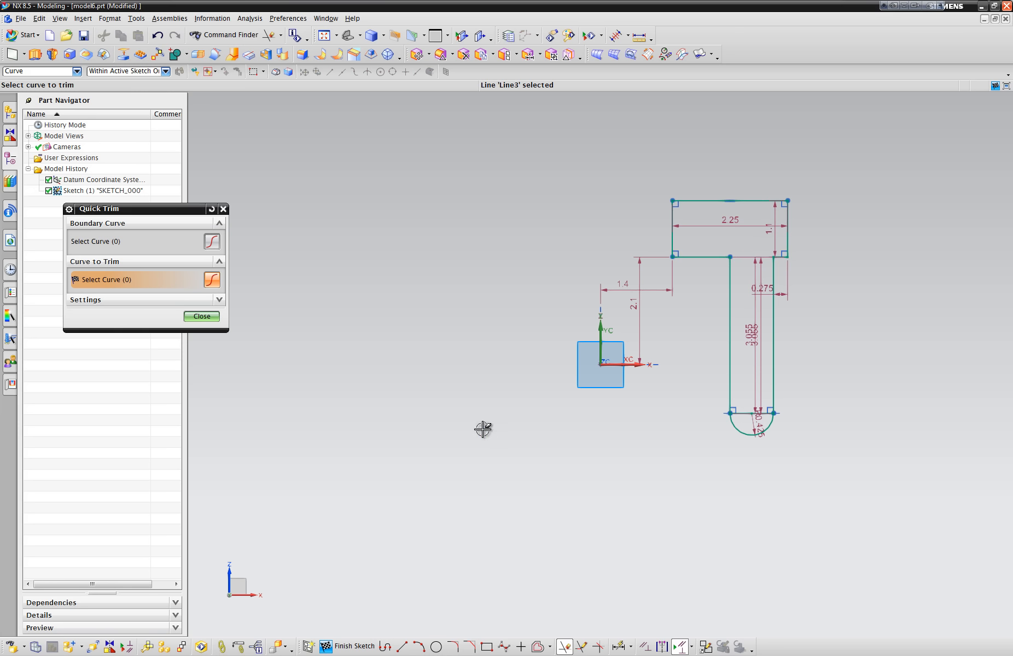
Step: Trim the straight line closing off the arc at the stem's lower end and finish the sketch
{"action": "left_click", "coordinate": [754, 413]}
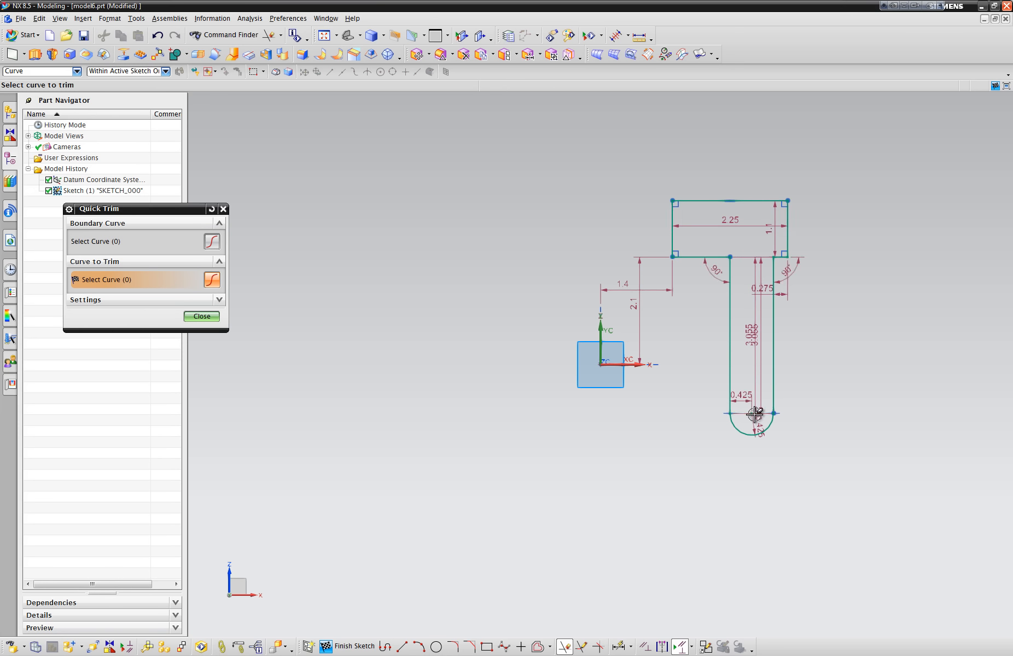
{"action": "scroll", "coordinate": [834, 313], "scroll_direction": "up", "scroll_amount": 3}
{"action": "scroll", "coordinate": [811, 230], "scroll_direction": "down", "scroll_amount": 2}
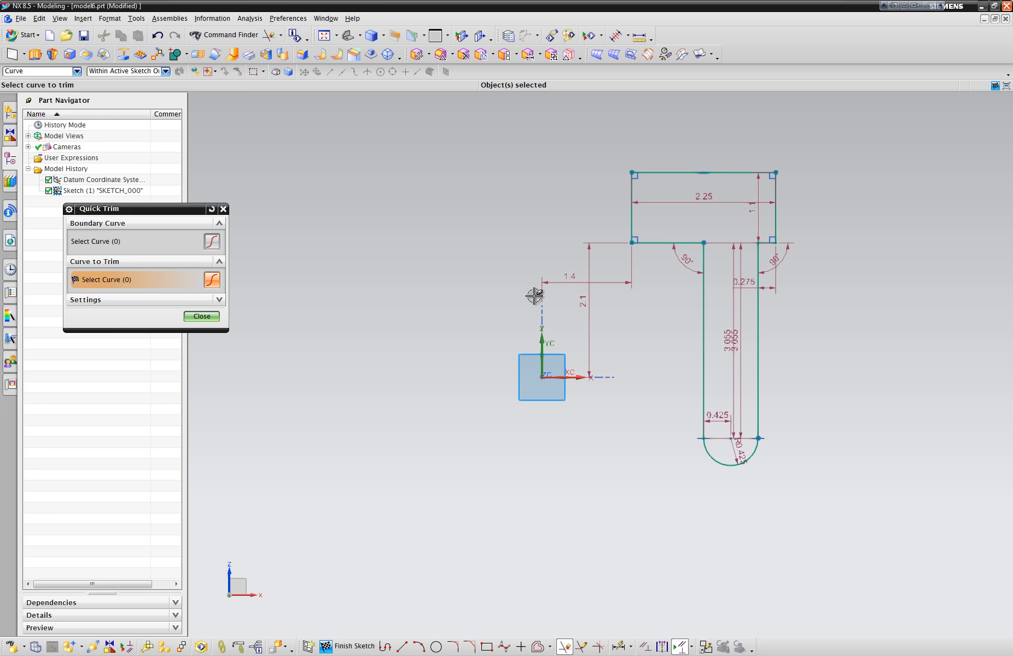
{"action": "left_click", "coordinate": [202, 317]}
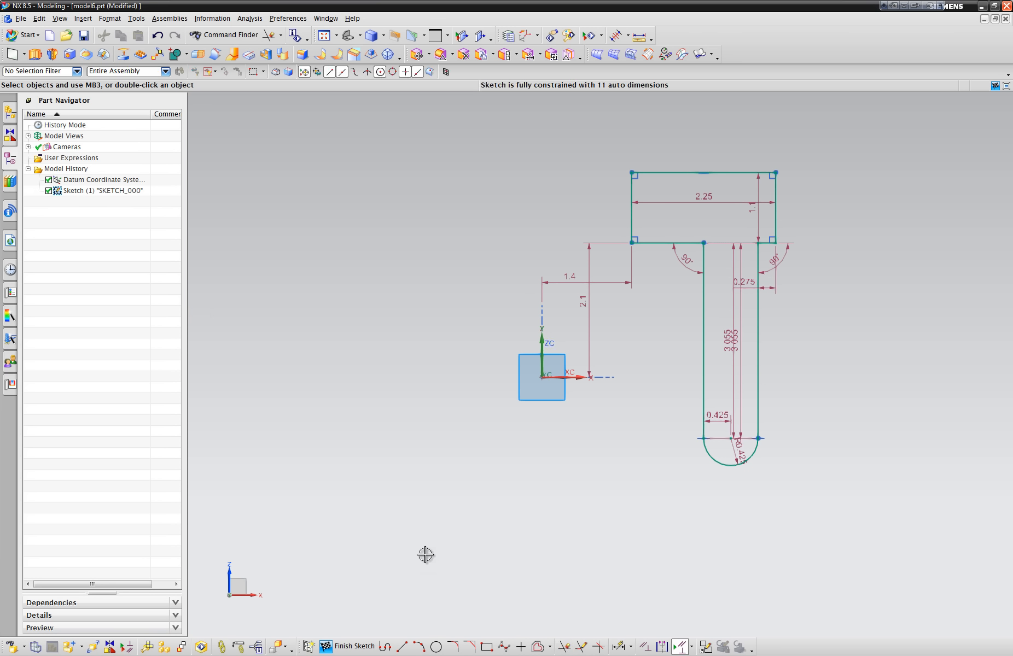
{"action": "left_click", "coordinate": [354, 646]}
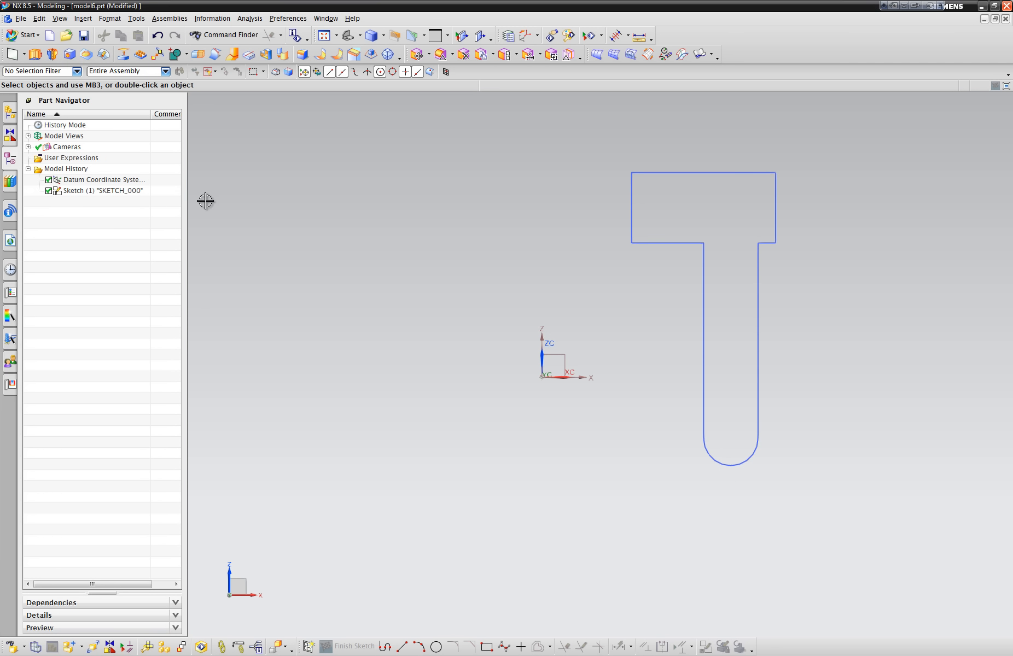
Step: Set up a 360-degree Revolve of the T-shaped profile about the XC direction through the datum origin
{"action": "left_click", "coordinate": [49, 53]}
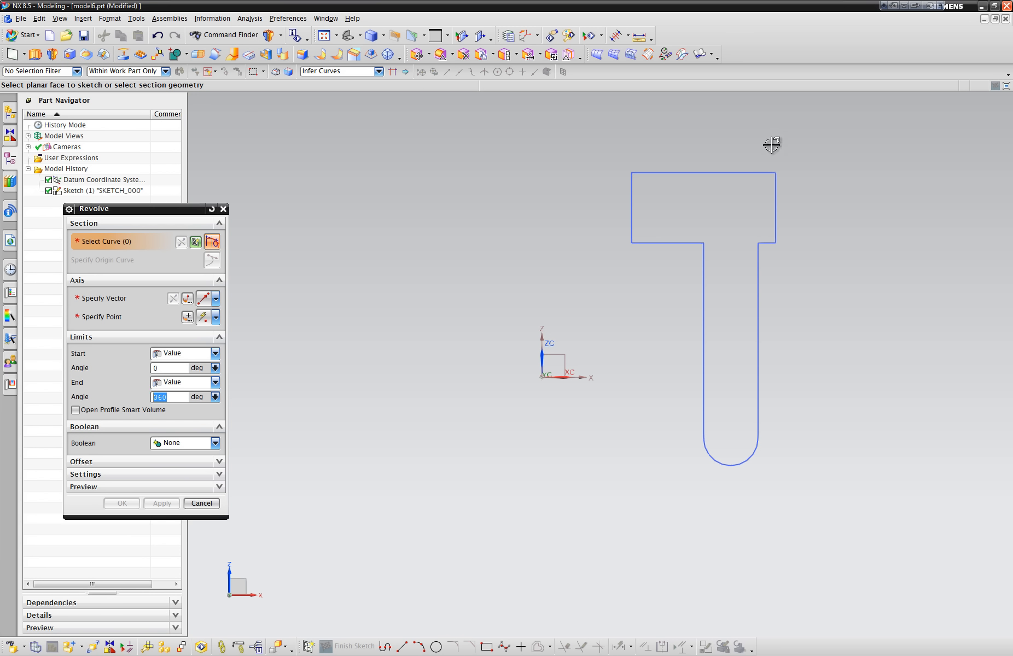
{"action": "left_click", "coordinate": [705, 173]}
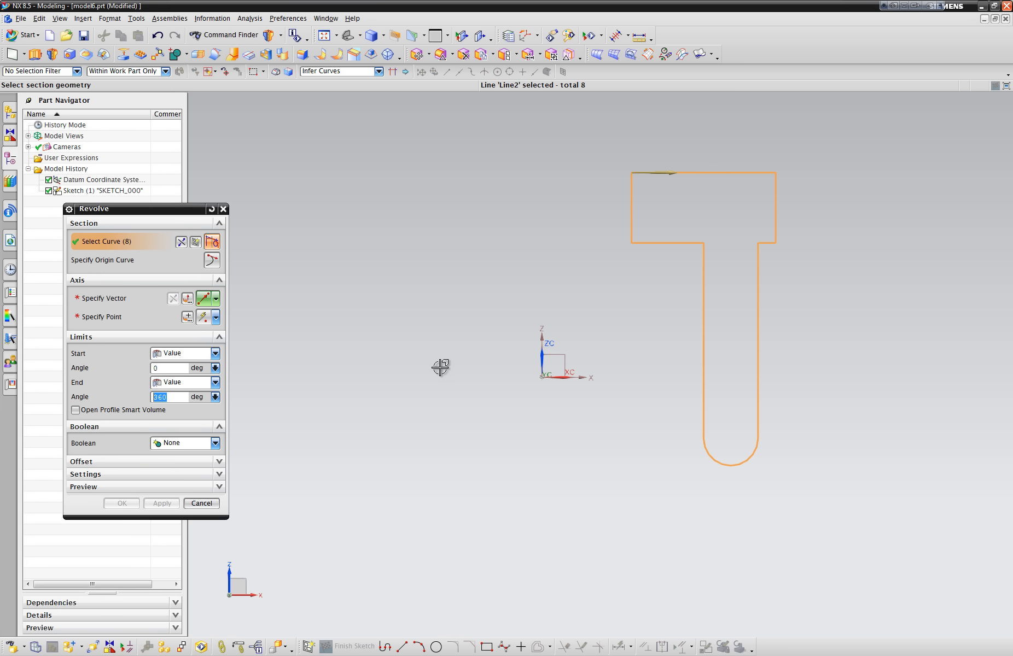
{"action": "left_click", "coordinate": [215, 299]}
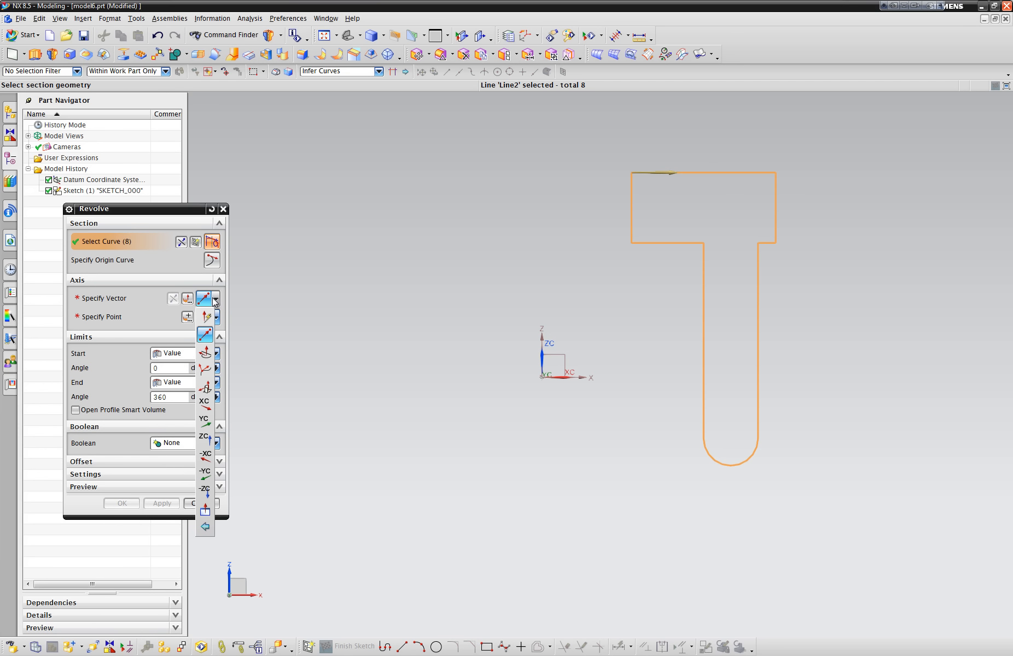
{"action": "left_click", "coordinate": [205, 406]}
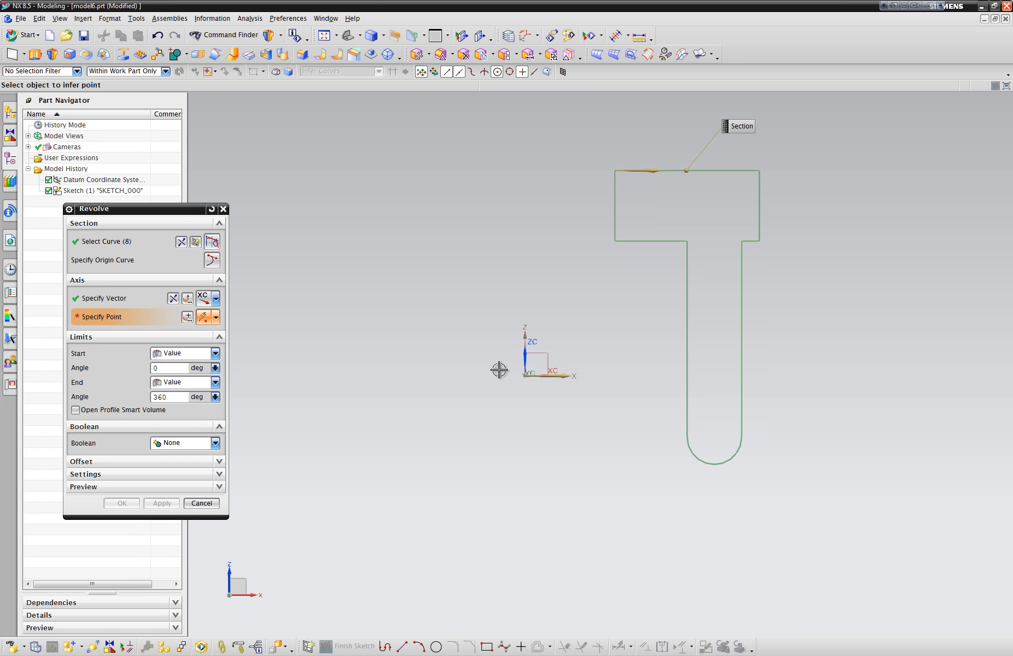
{"action": "left_click", "coordinate": [525, 376]}
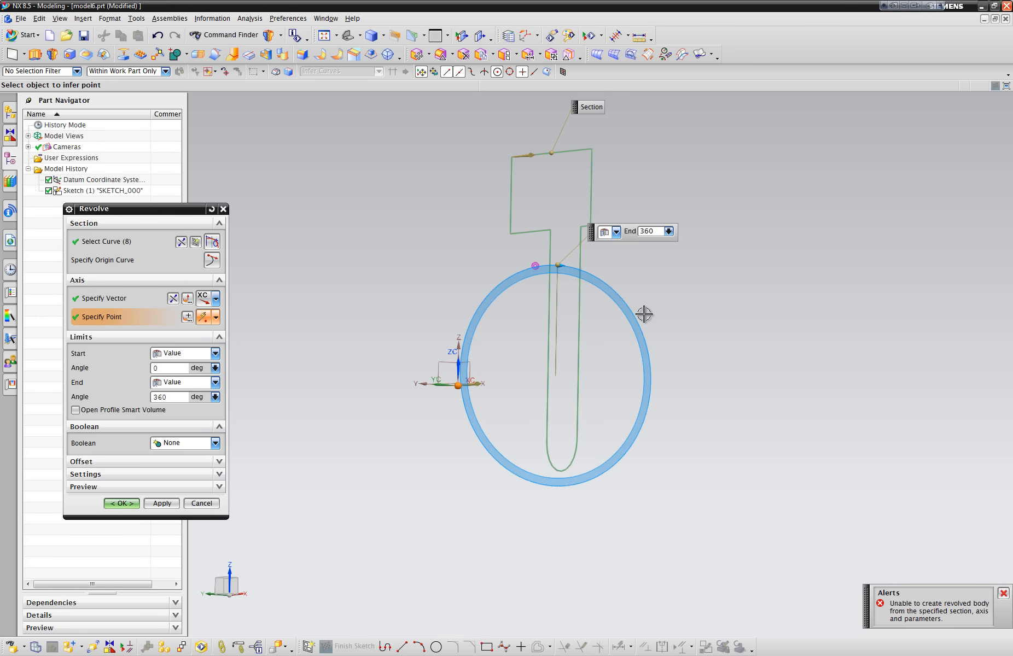
{"action": "scroll", "coordinate": [496, 419], "scroll_direction": "down", "scroll_amount": 1}
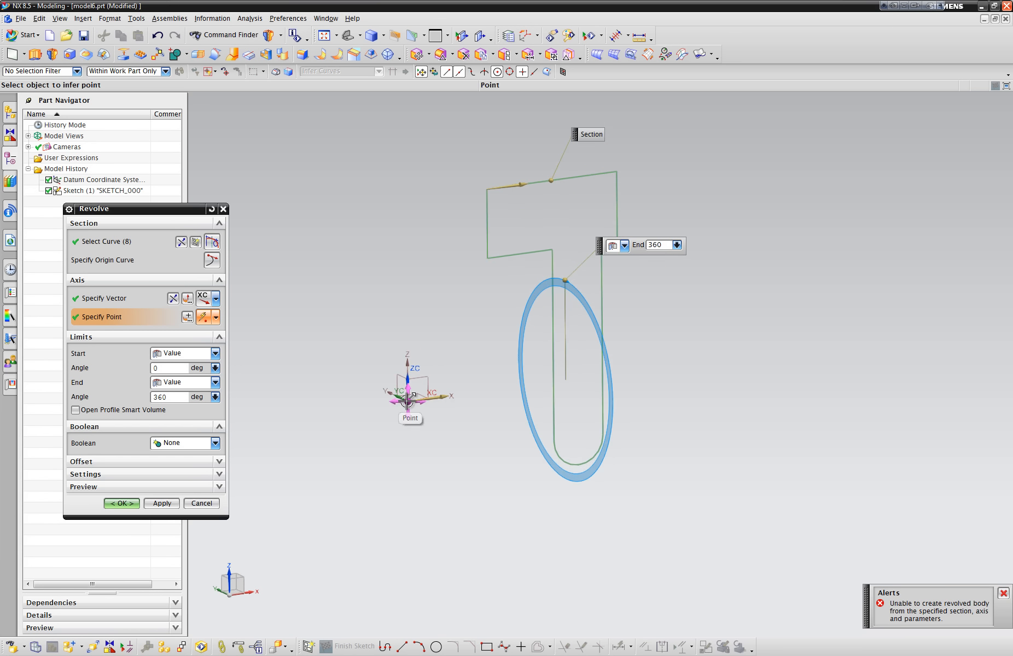
{"action": "left_click", "coordinate": [408, 401]}
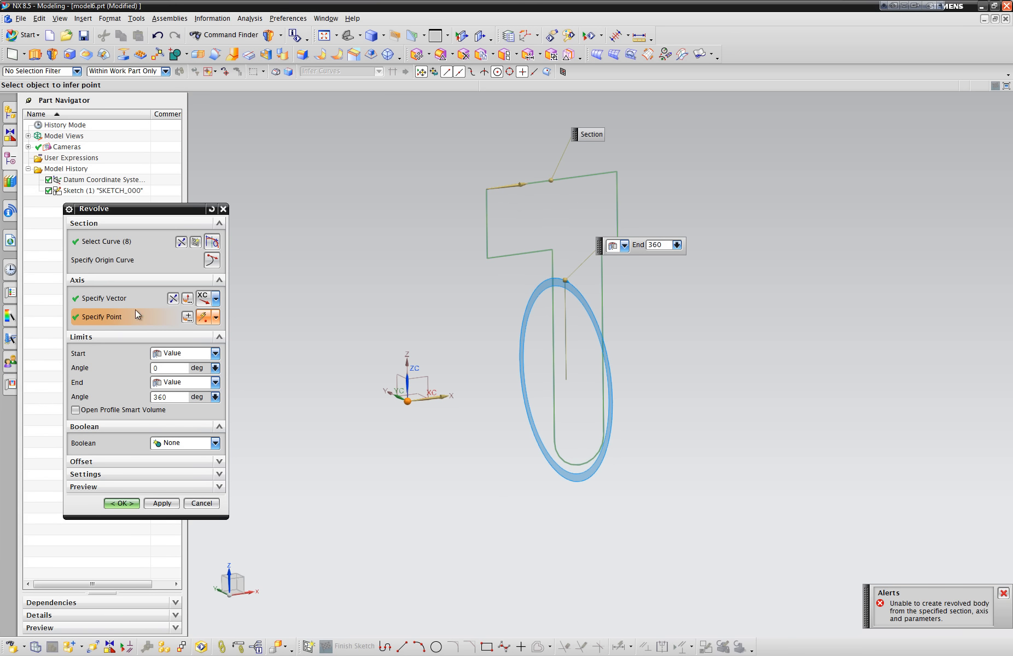
{"action": "left_click", "coordinate": [187, 318]}
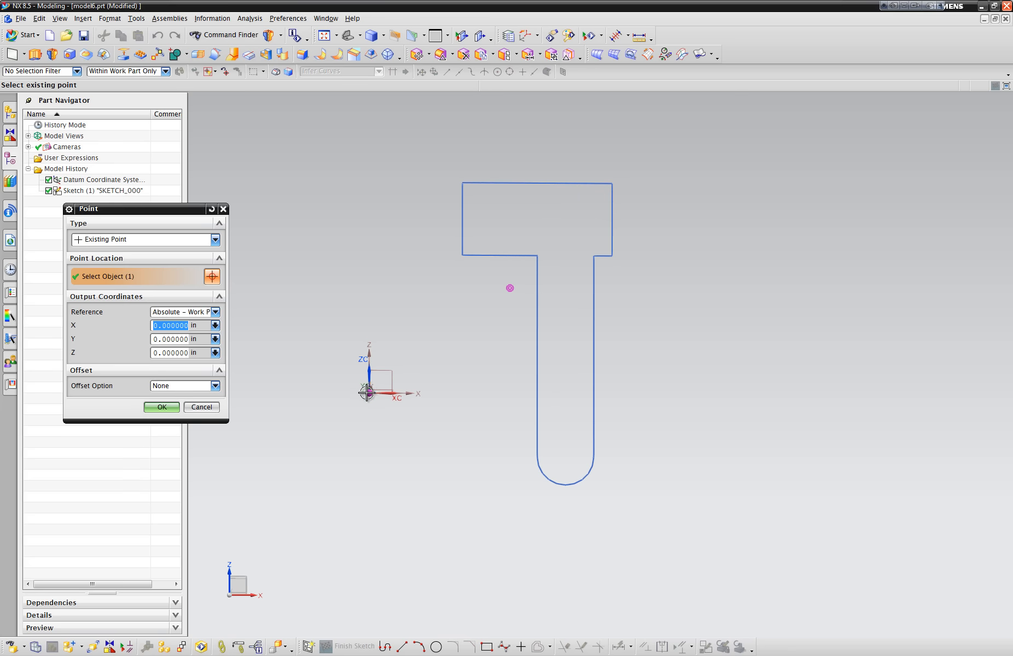
{"action": "left_click", "coordinate": [369, 392]}
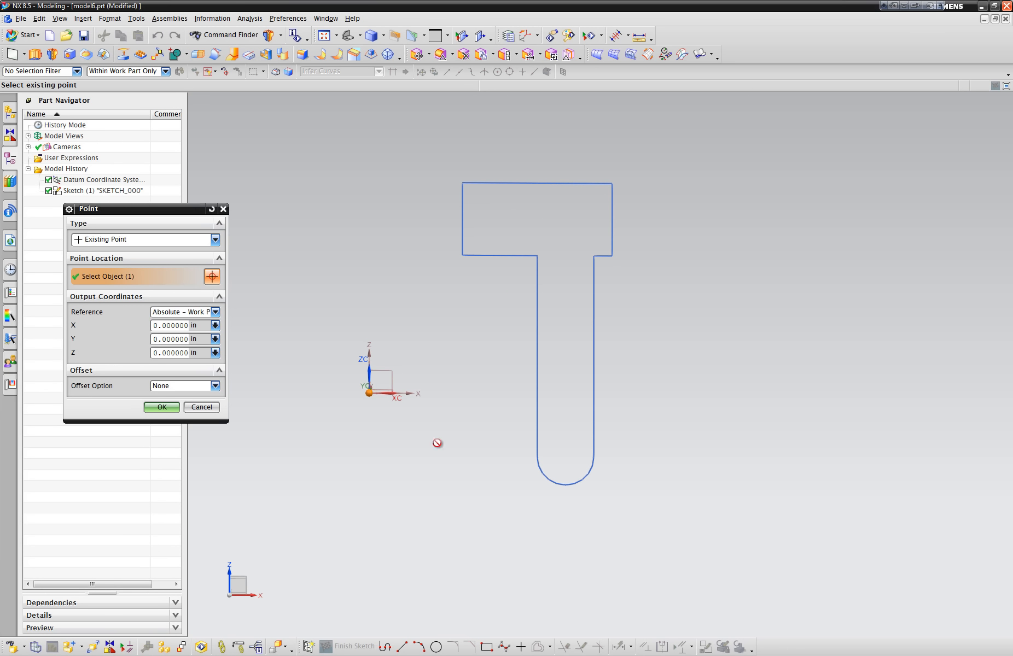
{"action": "left_click", "coordinate": [200, 407]}
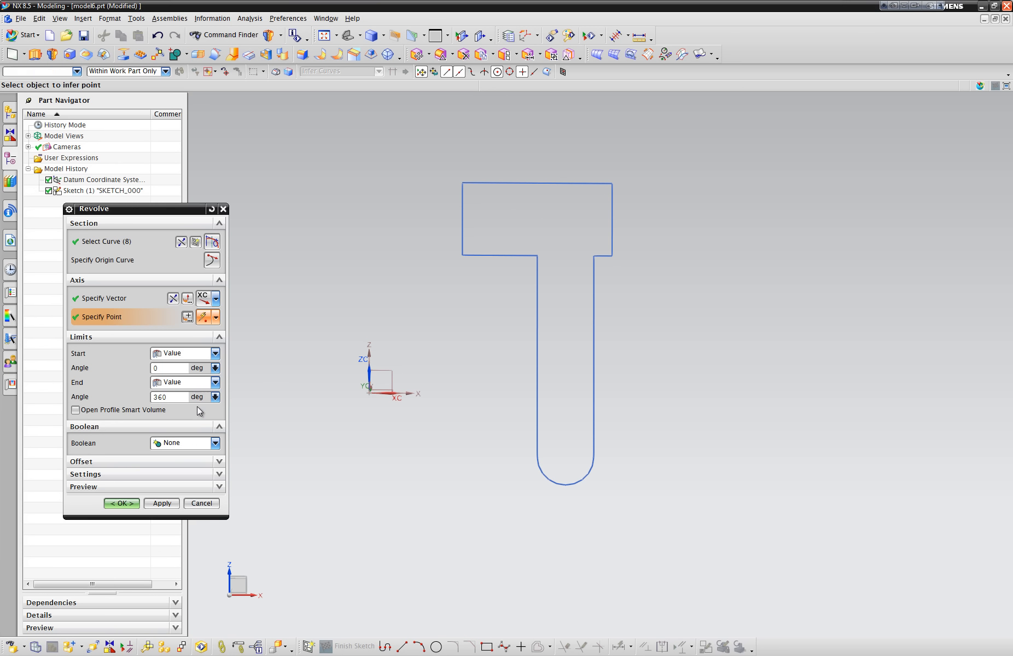
Step: Place the revolve axis point directly below the arc's lowest point, with its Z coordinate set to -5 in
{"action": "left_click", "coordinate": [567, 486]}
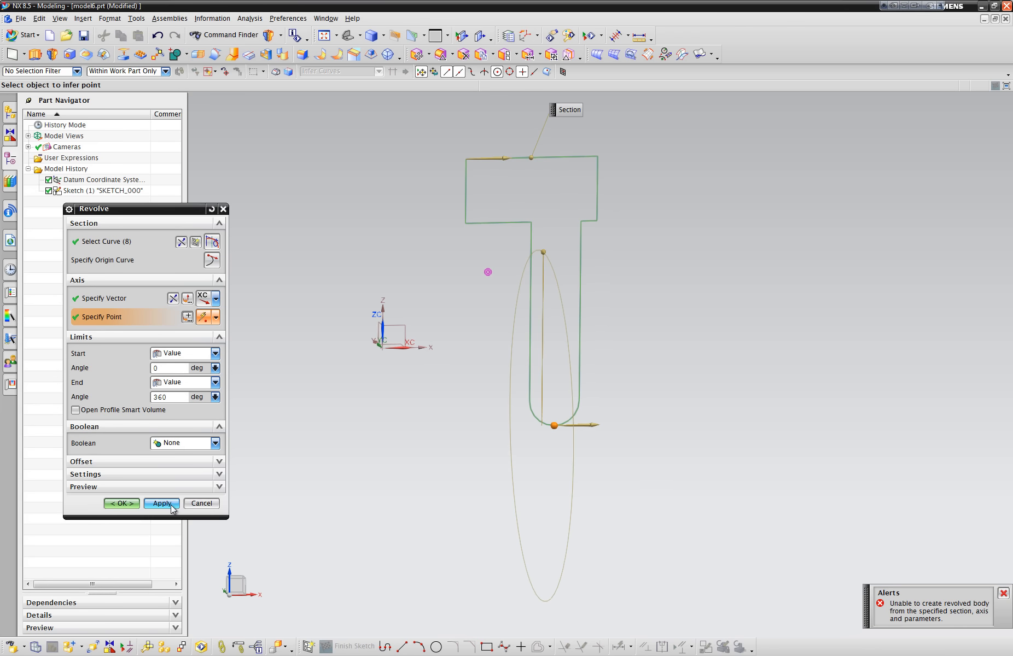
{"action": "left_click", "coordinate": [186, 317]}
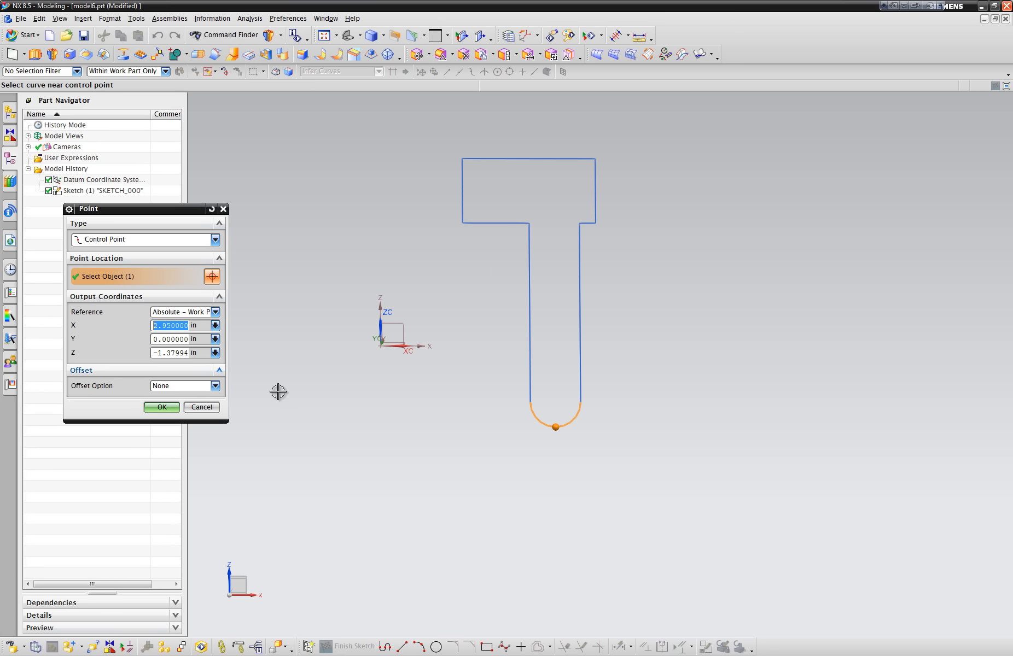
{"action": "mouse_move", "coordinate": [278, 391]}
{"action": "middle_mouse_down"}
{"action": "mouse_move", "coordinate": [375, 409]}
{"action": "mouse_move", "coordinate": [369, 282]}
{"action": "mouse_move", "coordinate": [344, 269]}
{"action": "mouse_move", "coordinate": [211, 312]}
{"action": "mouse_move", "coordinate": [105, 371]}
{"action": "middle_mouse_up"}
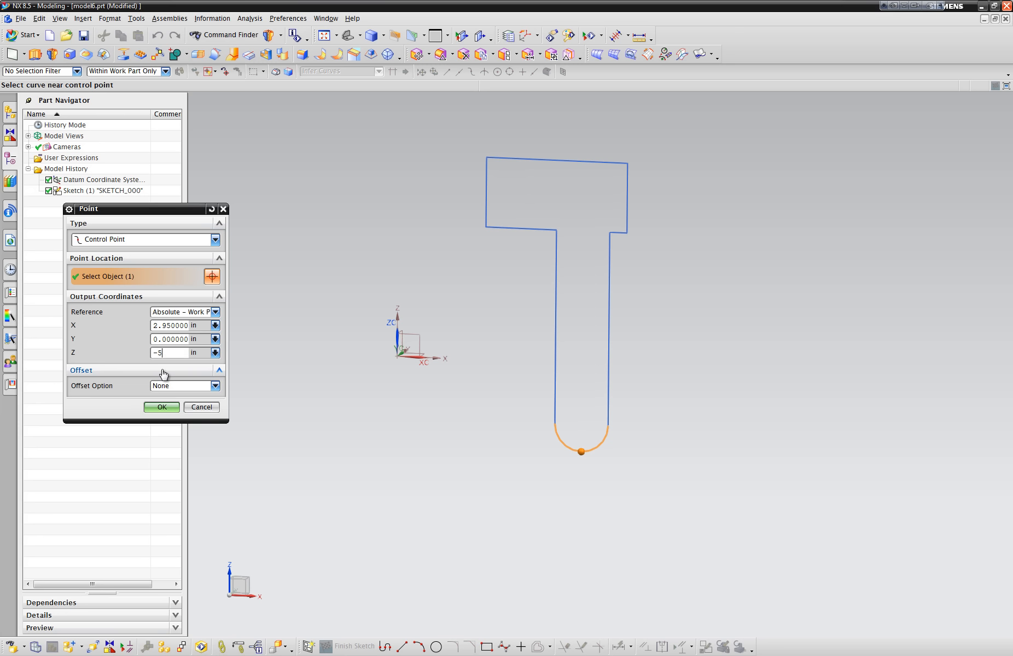
{"action": "left_click", "coordinate": [162, 407]}
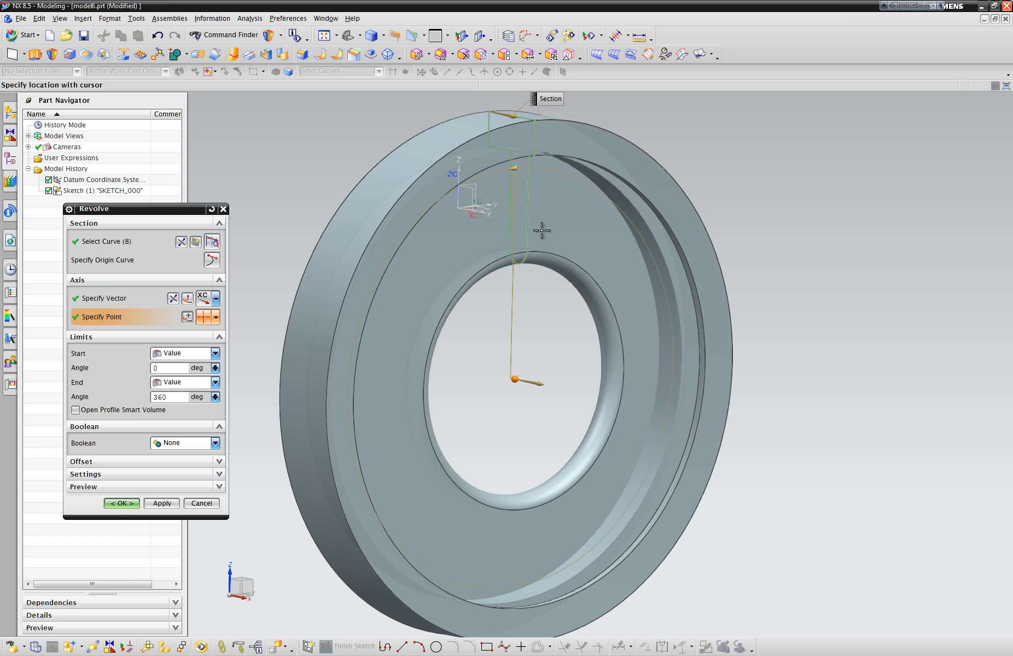
Step: Set the Z coordinate of the revolve axis point to -3 in
{"action": "middle_click_drag", "start_coordinate": [522, 448], "coordinate": [385, 447]}
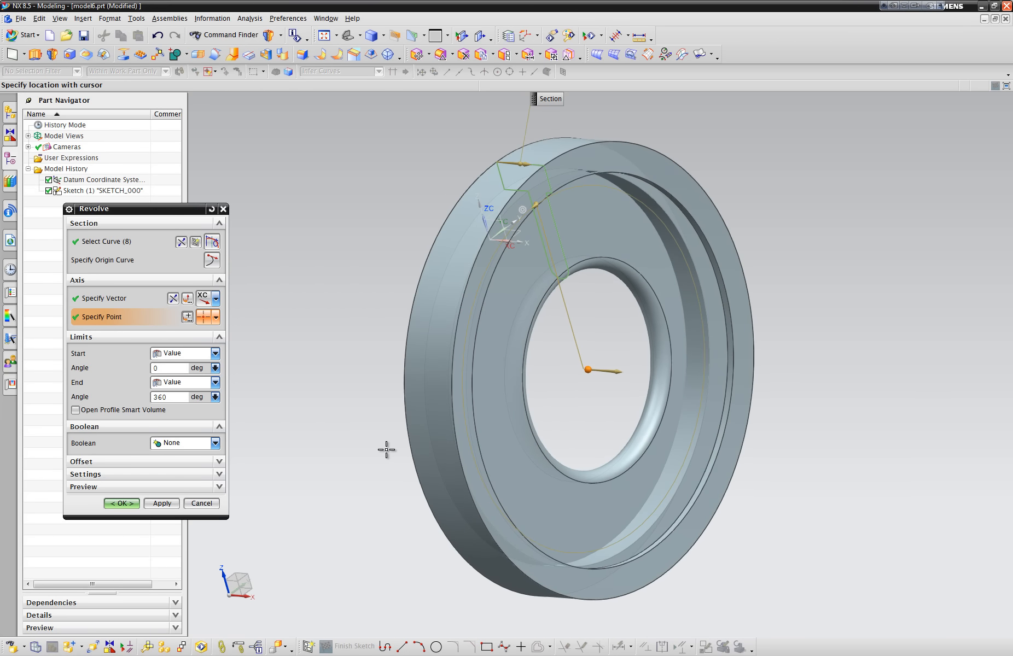
{"action": "left_click", "coordinate": [186, 317]}
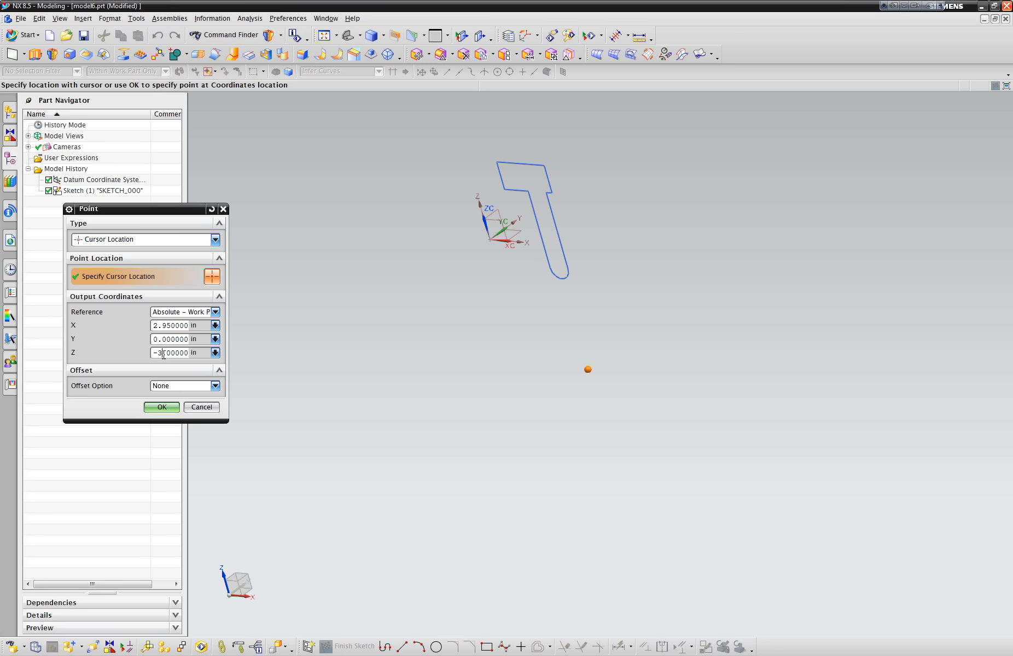
{"action": "left_click", "coordinate": [154, 409]}
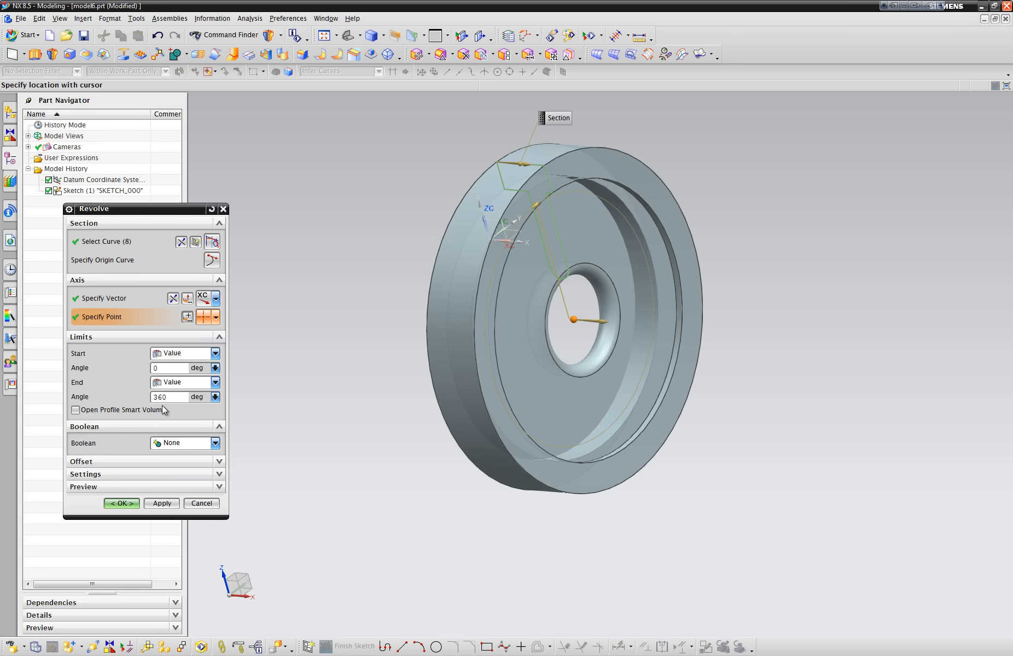
Step: Try YC as the revolve axis direction through the same axis point
{"action": "middle_click_drag", "start_coordinate": [246, 432], "coordinate": [421, 411]}
{"action": "scroll", "coordinate": [506, 398], "scroll_direction": "up", "scroll_amount": 4}
{"action": "middle_click_drag", "start_coordinate": [506, 398], "coordinate": [539, 317]}
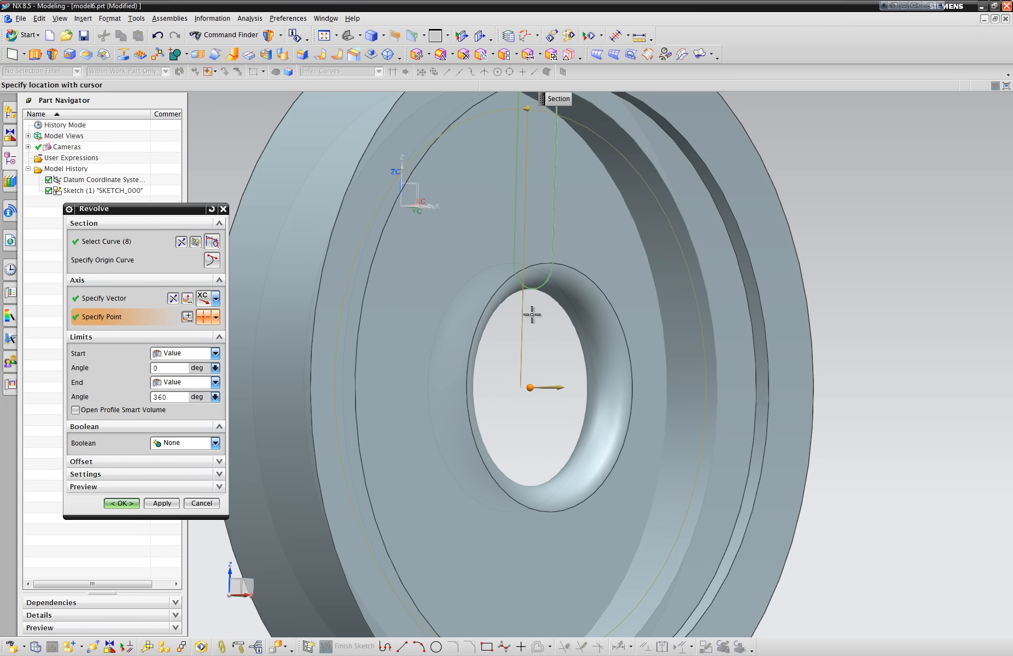
{"action": "scroll", "coordinate": [542, 486], "scroll_direction": "down", "scroll_amount": 5}
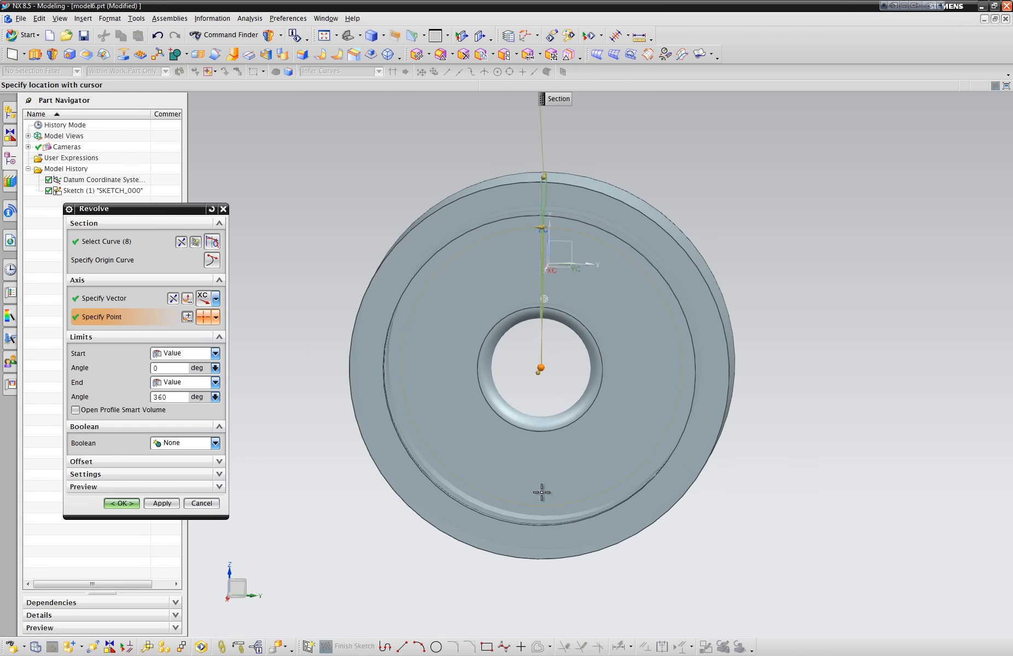
{"action": "middle_click_drag", "start_coordinate": [541, 492], "coordinate": [541, 493]}
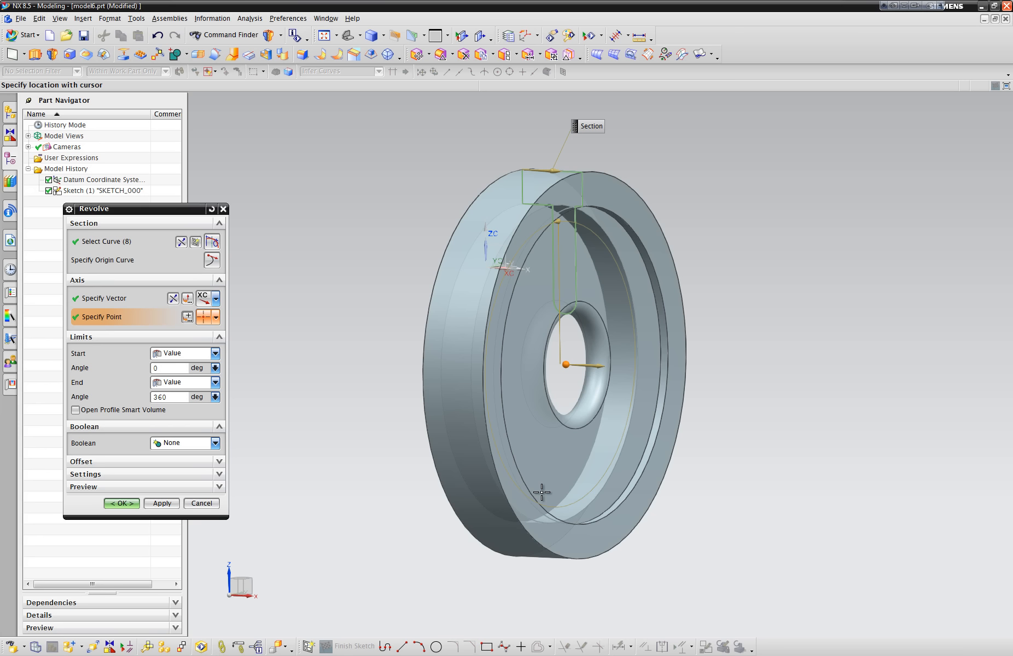
{"action": "middle_click_drag", "start_coordinate": [541, 492], "coordinate": [542, 493]}
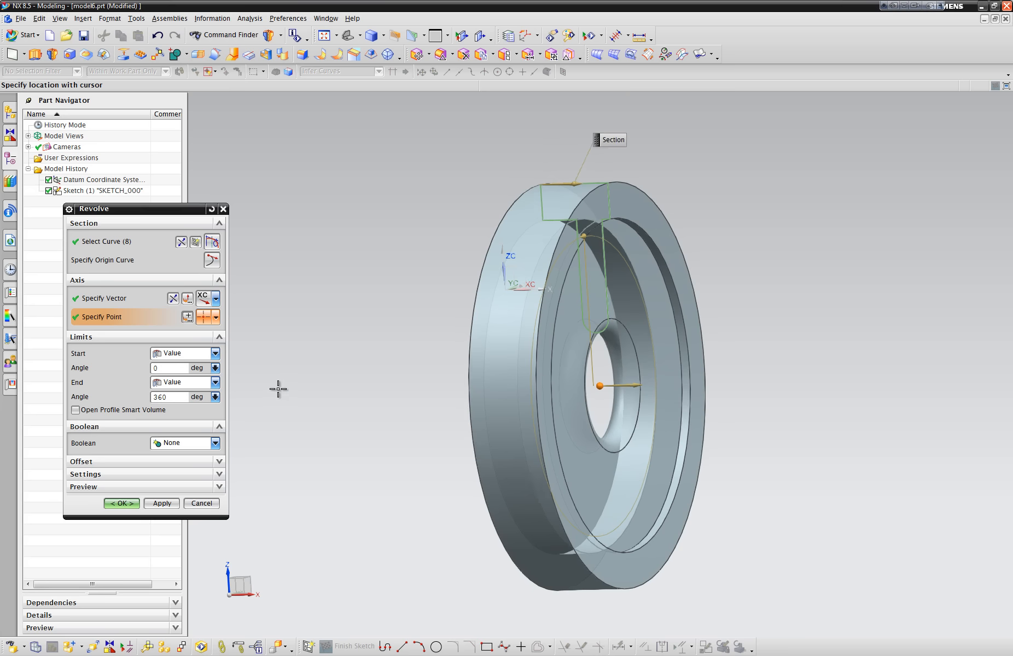
{"action": "left_click", "coordinate": [217, 299]}
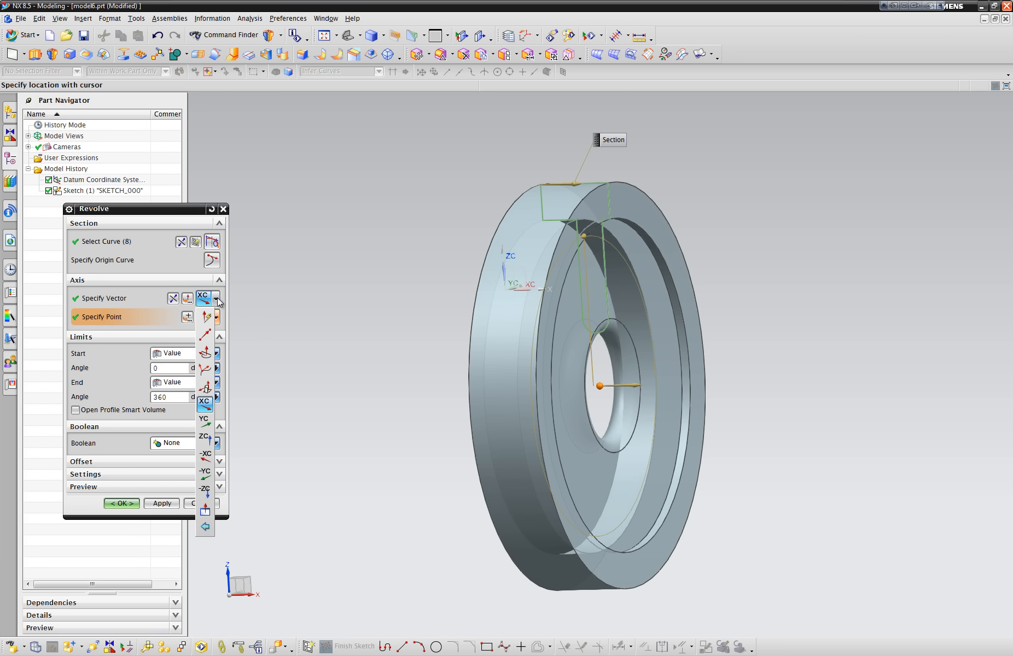
{"action": "left_click", "coordinate": [204, 421]}
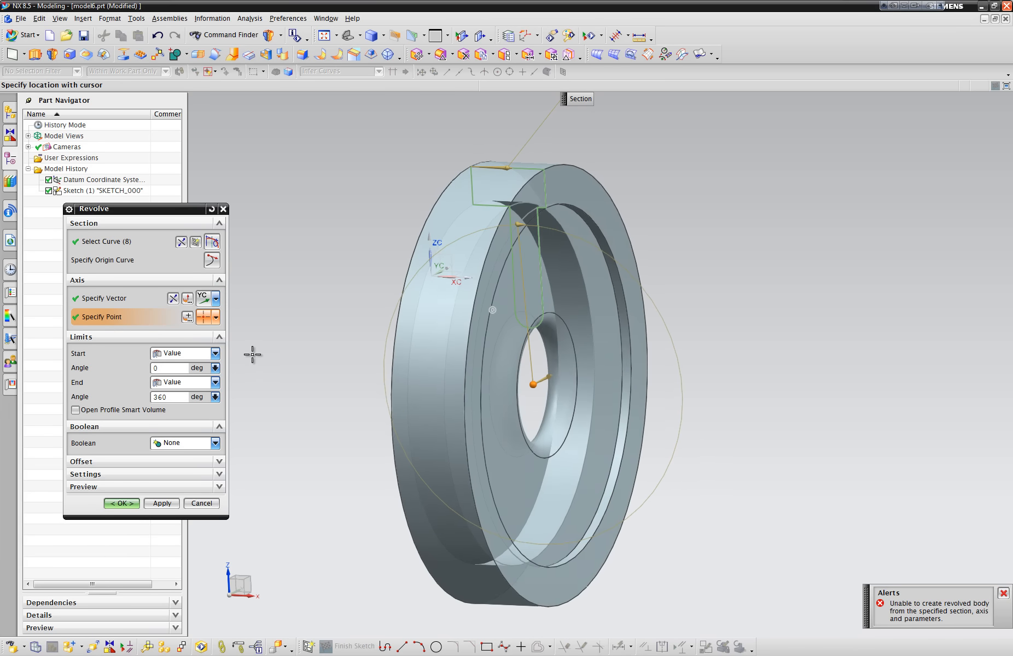
Step: Try ZC as the revolve axis direction with a freely placed axis point, and reset the Revolve settings
{"action": "left_click", "coordinate": [216, 299]}
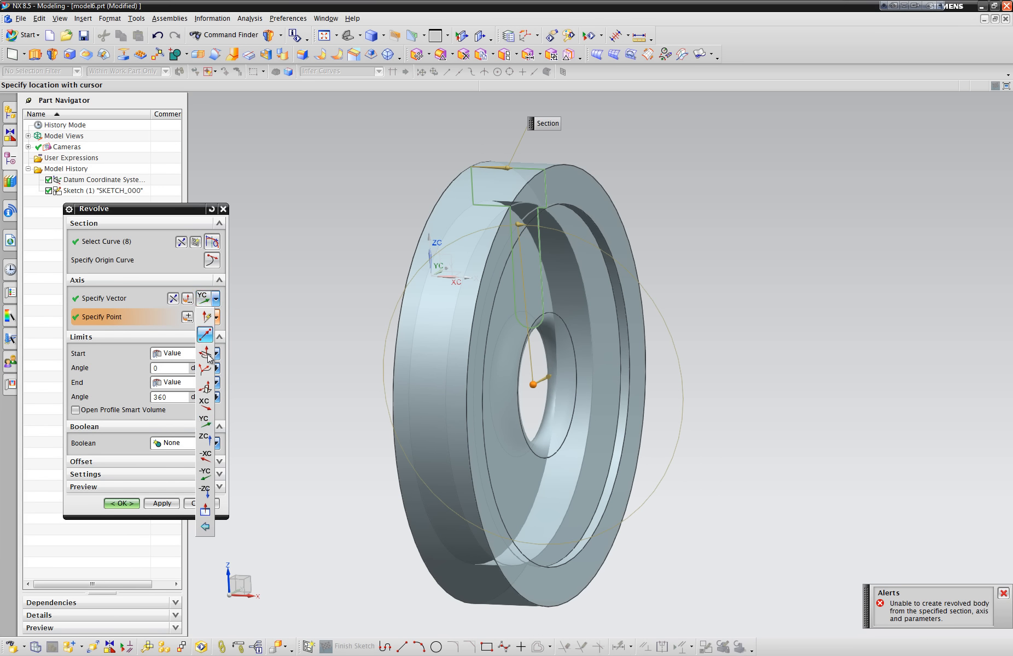
{"action": "left_click", "coordinate": [204, 440]}
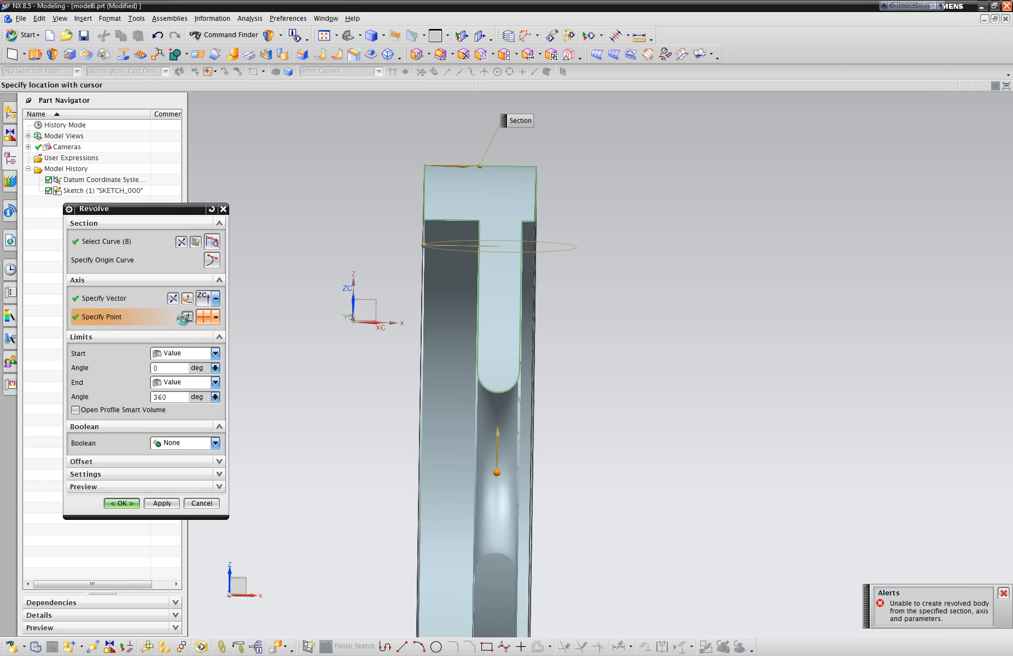
{"action": "left_click", "coordinate": [184, 317]}
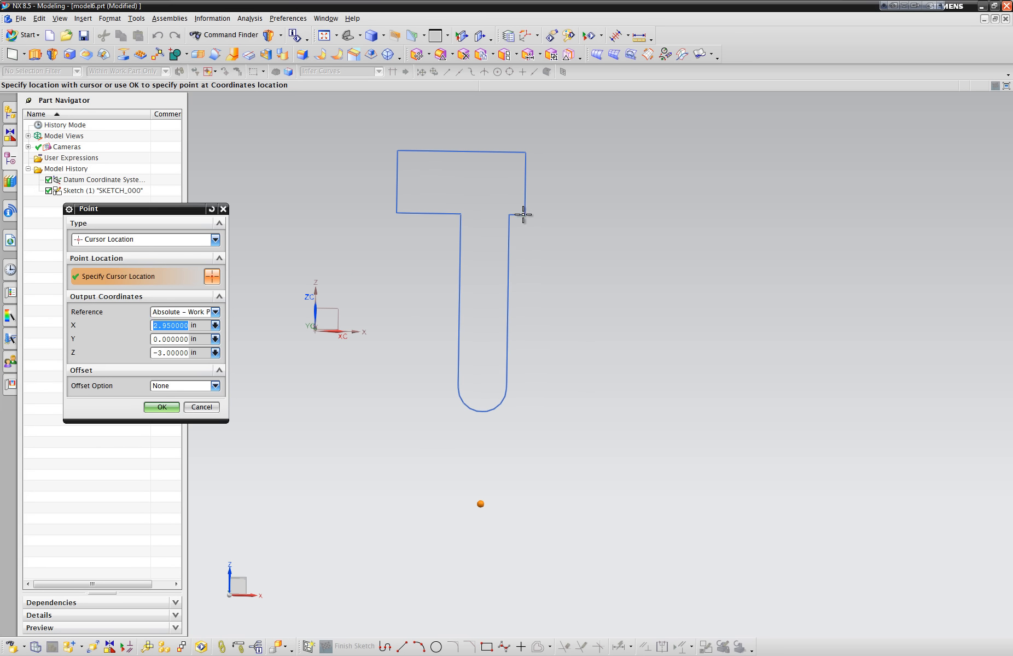
{"action": "left_click", "coordinate": [171, 408]}
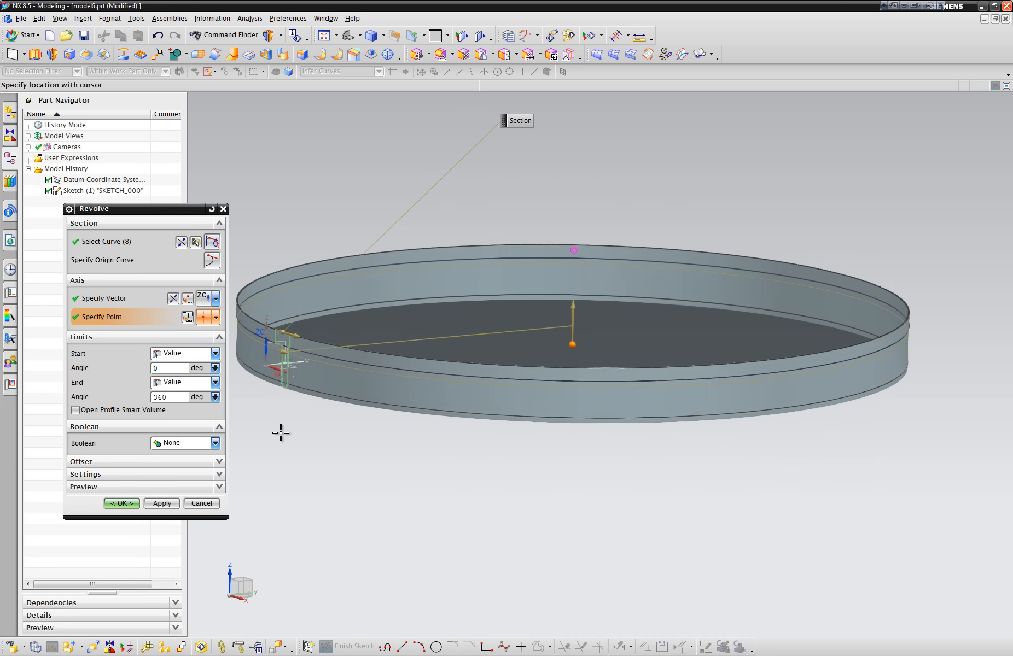
{"action": "left_click", "coordinate": [188, 316]}
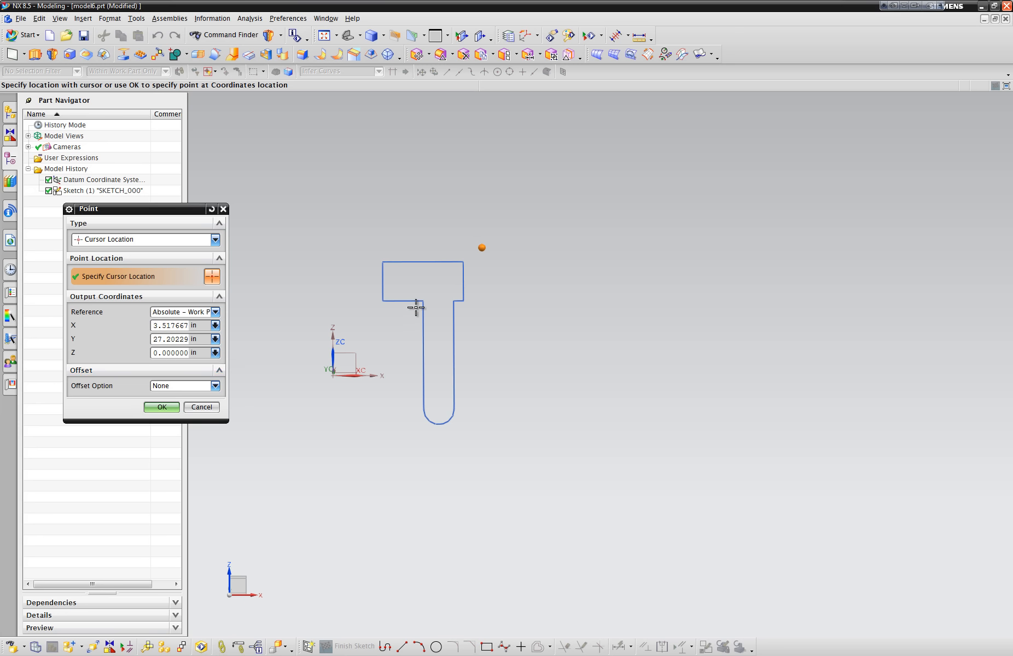
{"action": "left_click", "coordinate": [164, 408]}
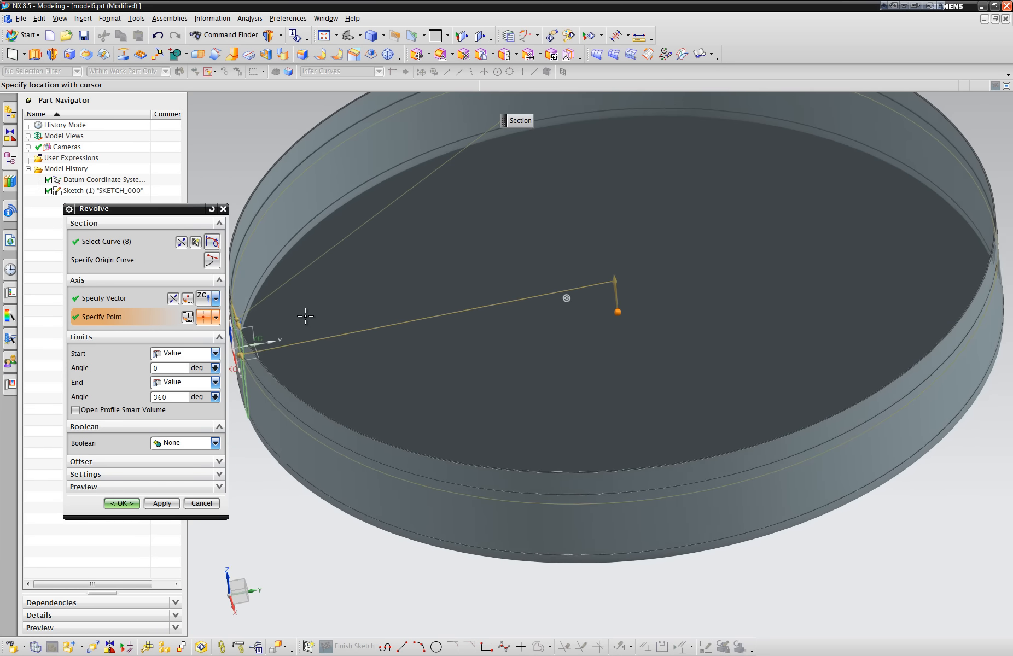
{"action": "left_click", "coordinate": [210, 209]}
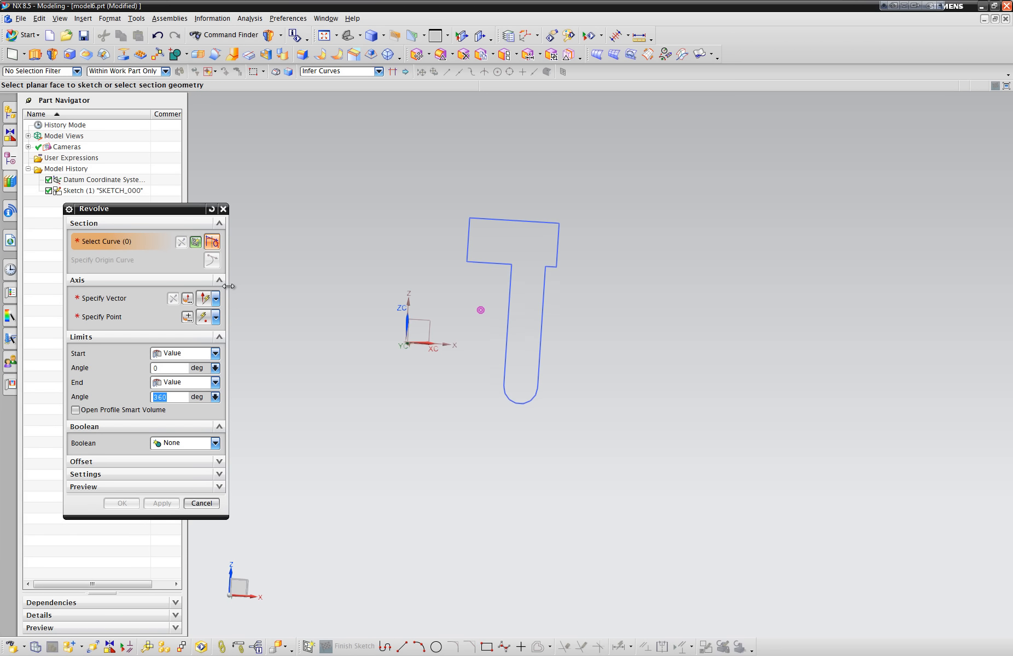
Step: Set up a 360-degree Revolve of the T-shaped profile about a two-point vector down the head's side edge at its longer overhang
{"action": "left_click", "coordinate": [215, 301]}
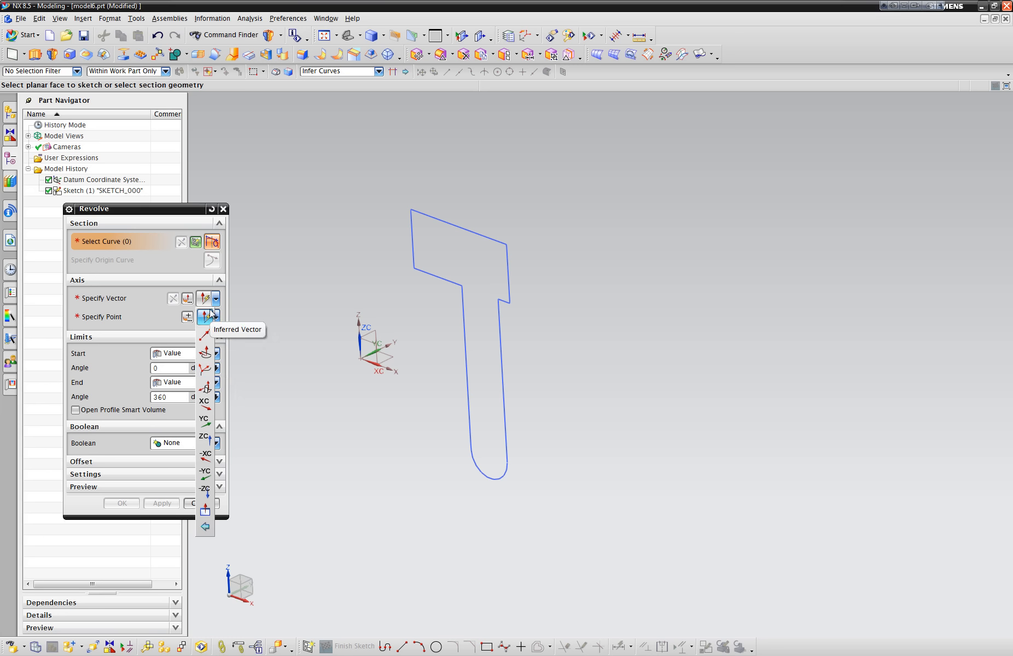
{"action": "left_click", "coordinate": [205, 337]}
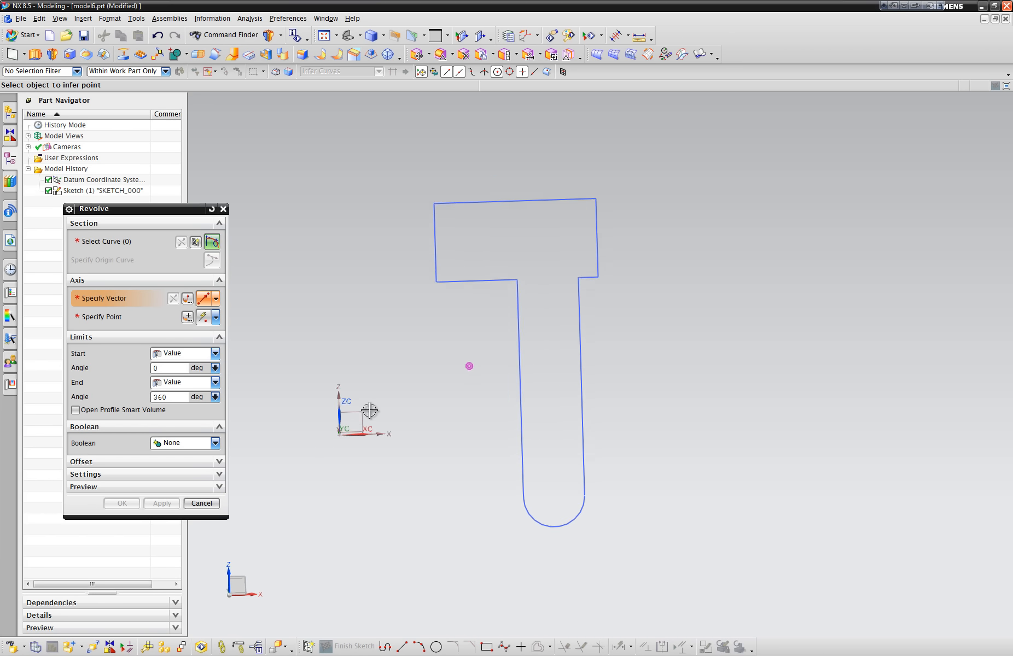
{"action": "left_click", "coordinate": [121, 241]}
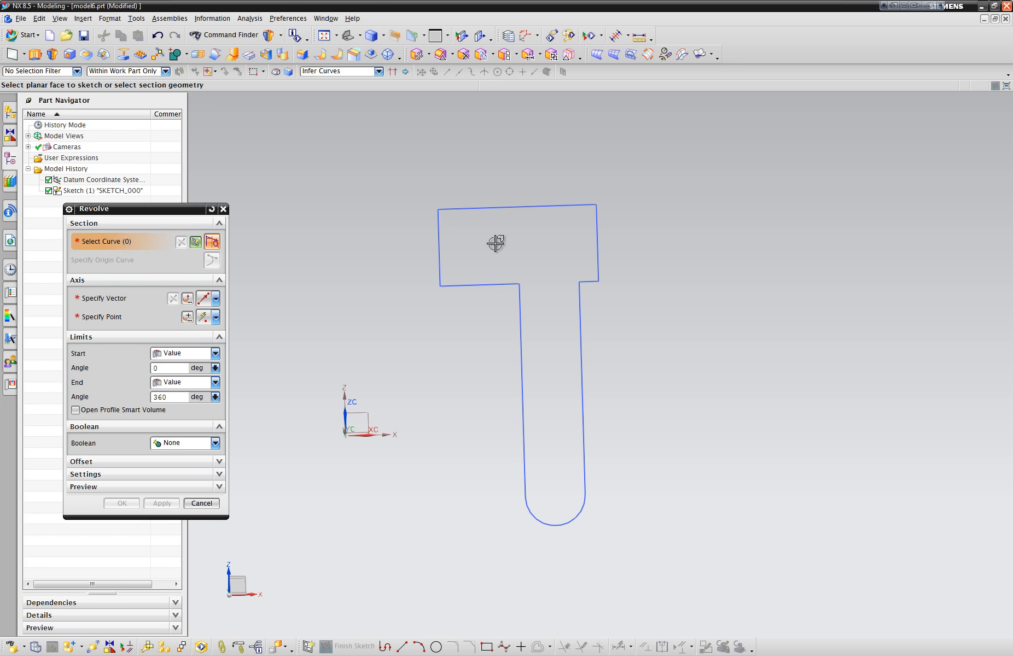
{"action": "left_click", "coordinate": [510, 208]}
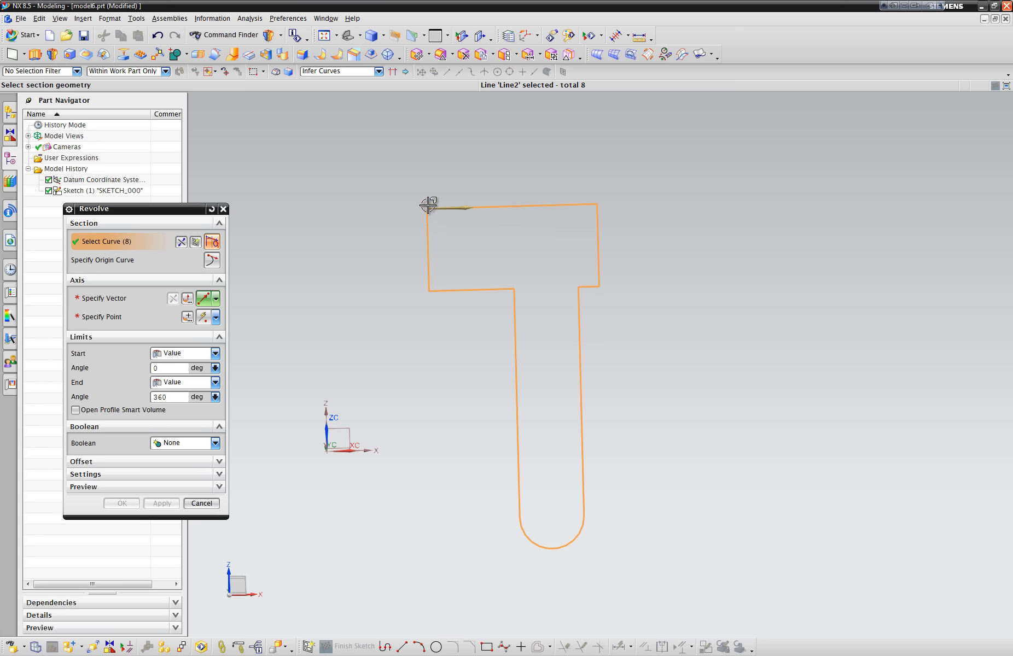
{"action": "left_click", "coordinate": [146, 302]}
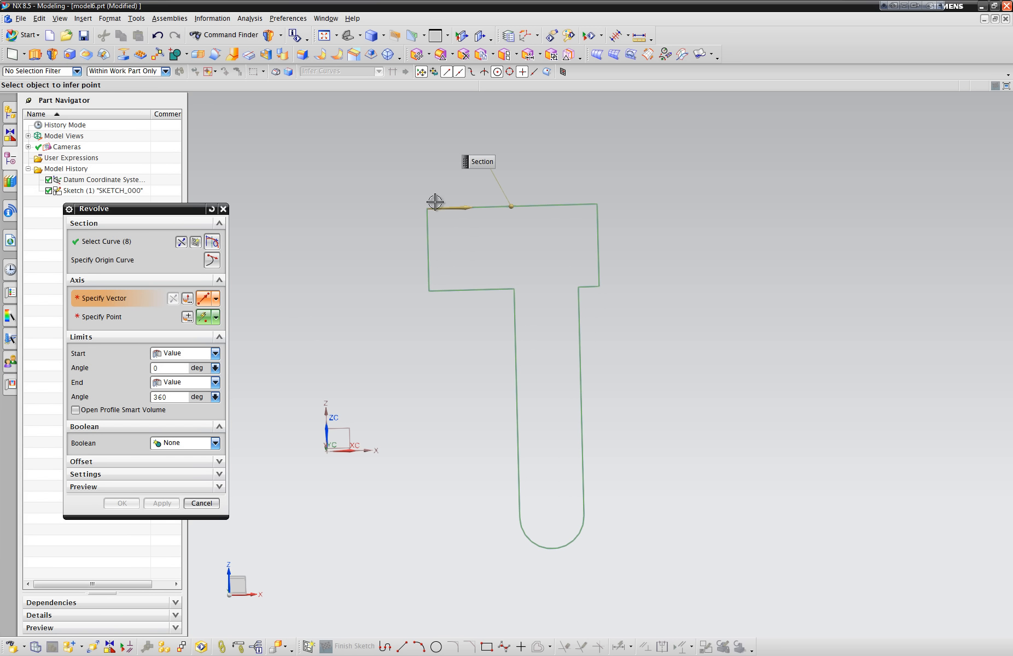
{"action": "left_click", "coordinate": [428, 293]}
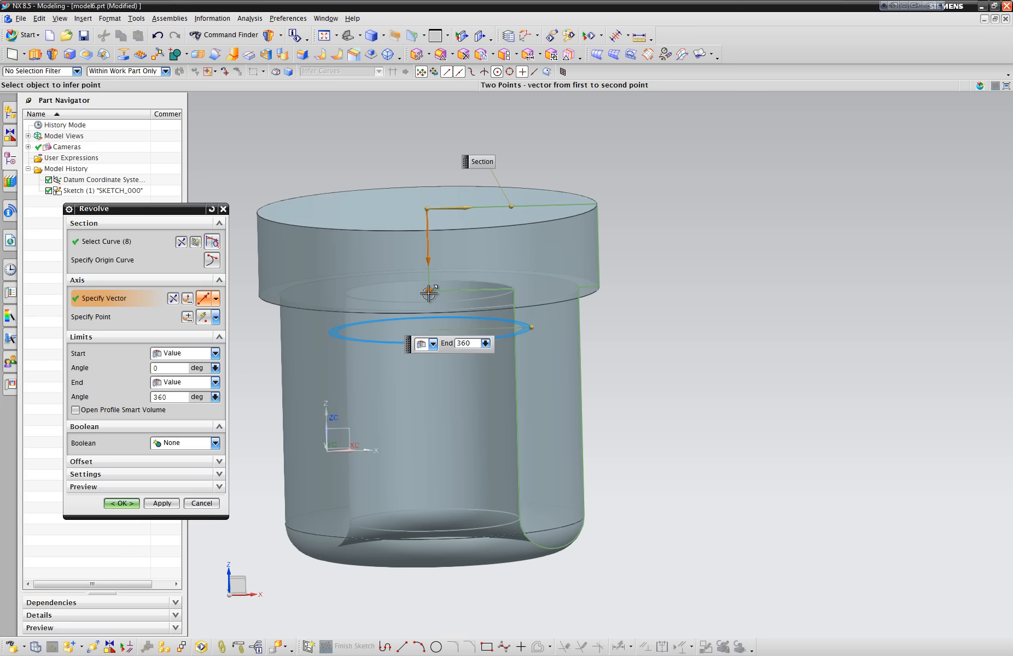
{"action": "middle_click_drag", "start_coordinate": [370, 408], "coordinate": [269, 479]}
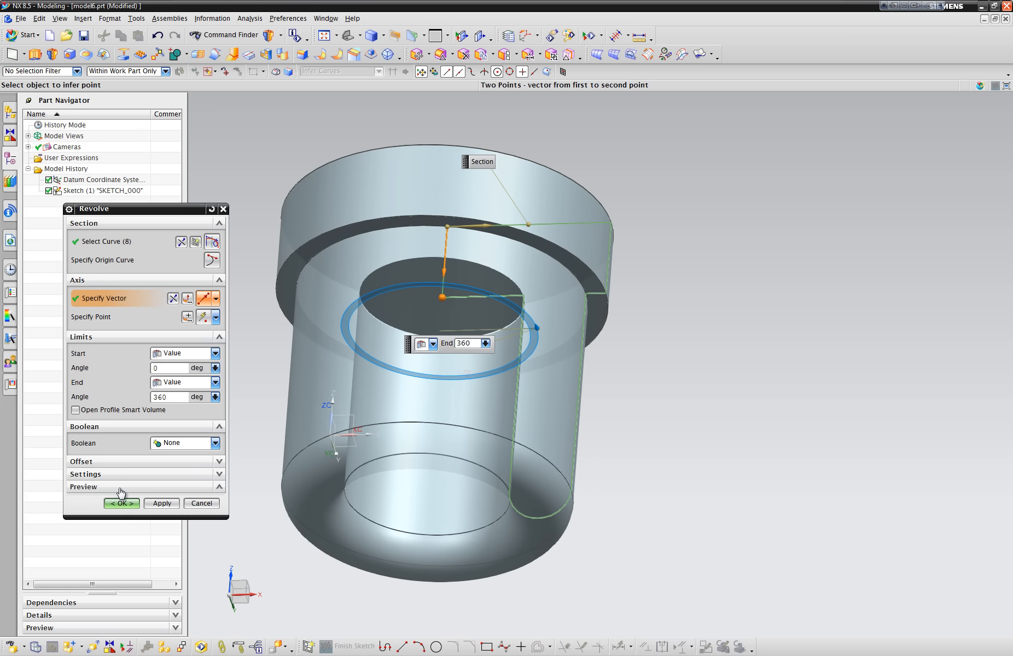
Step: Show the Revolve result, inspect it in a section view normal to X, and return to the editable preview
{"action": "left_click", "coordinate": [197, 487]}
{"action": "left_click", "coordinate": [213, 505]}
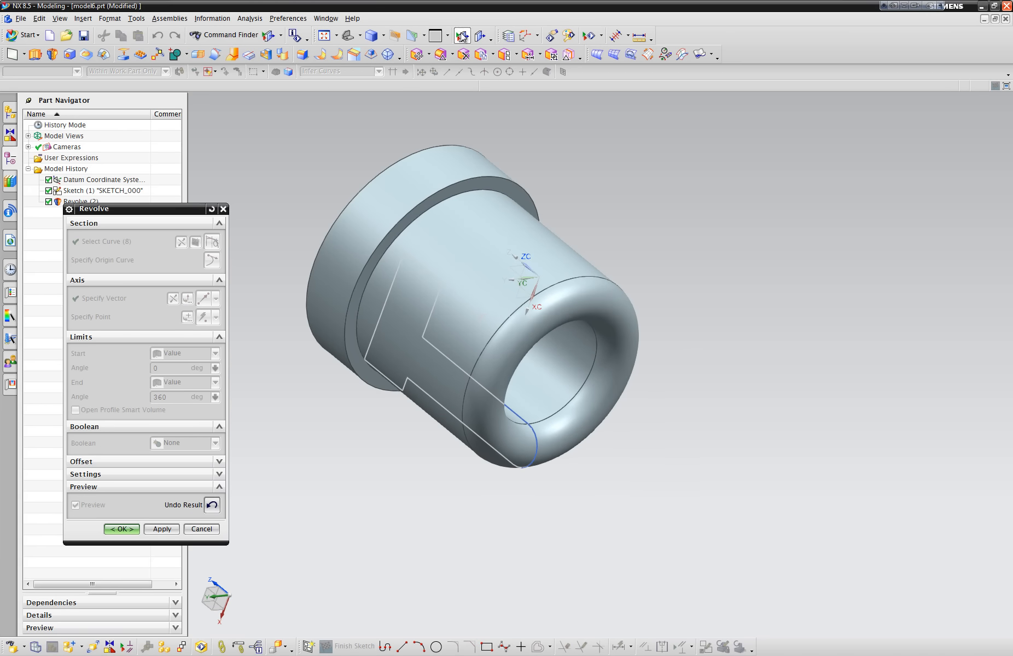
{"action": "left_click", "coordinate": [479, 36]}
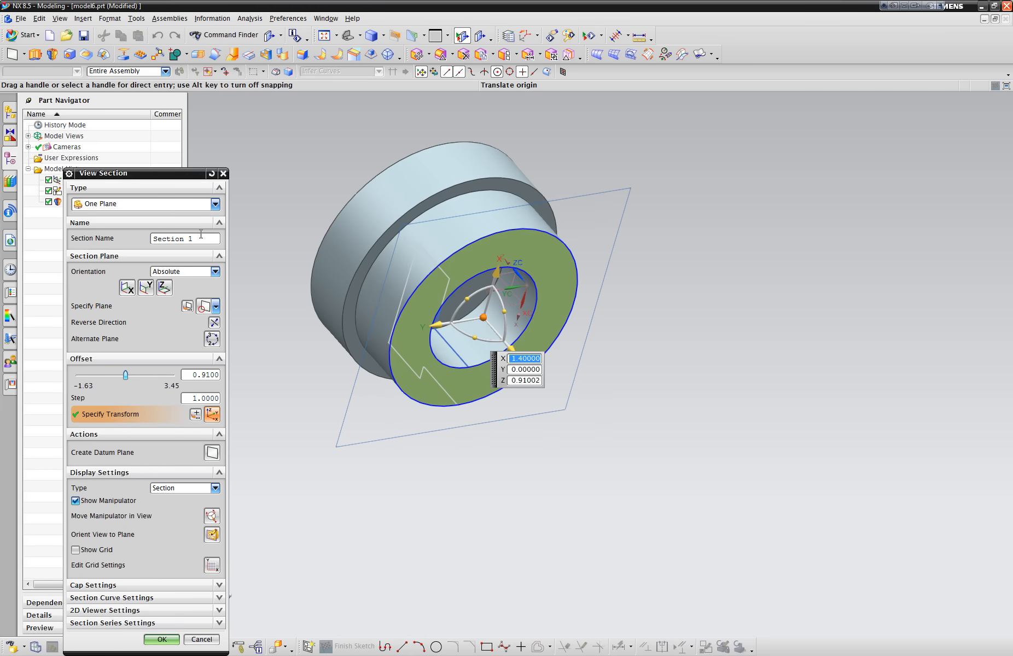
{"action": "left_click", "coordinate": [127, 287]}
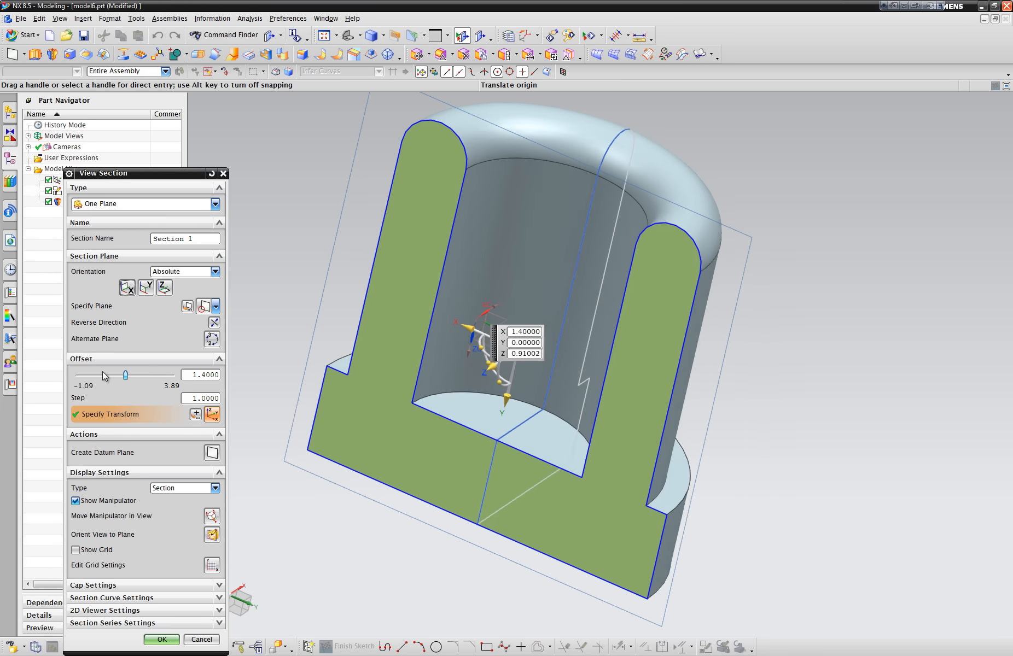
{"action": "left_click", "coordinate": [186, 639]}
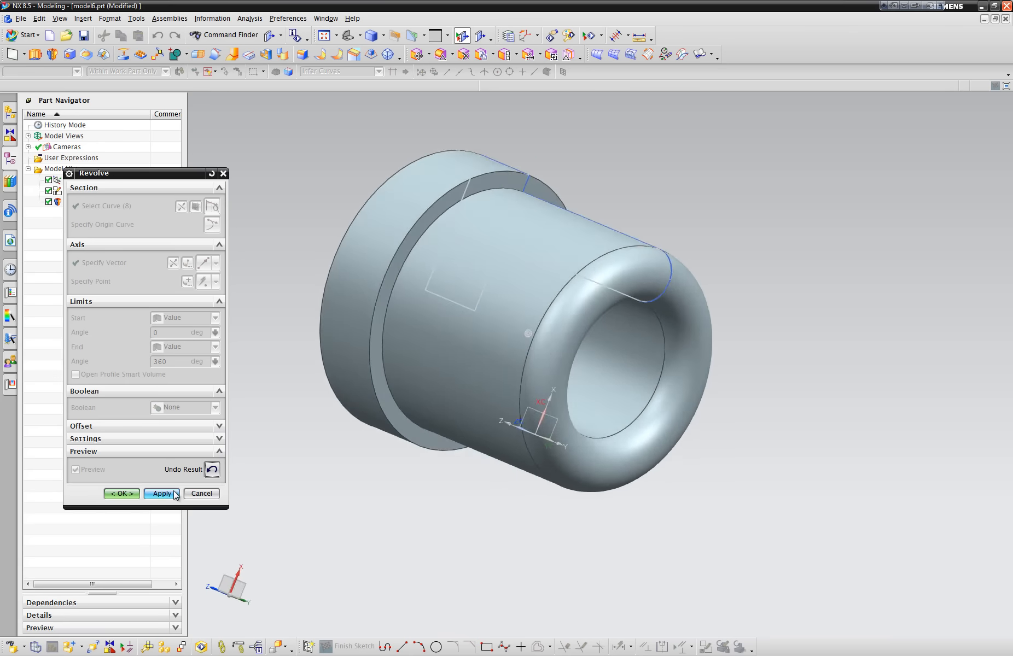
{"action": "left_click", "coordinate": [212, 470]}
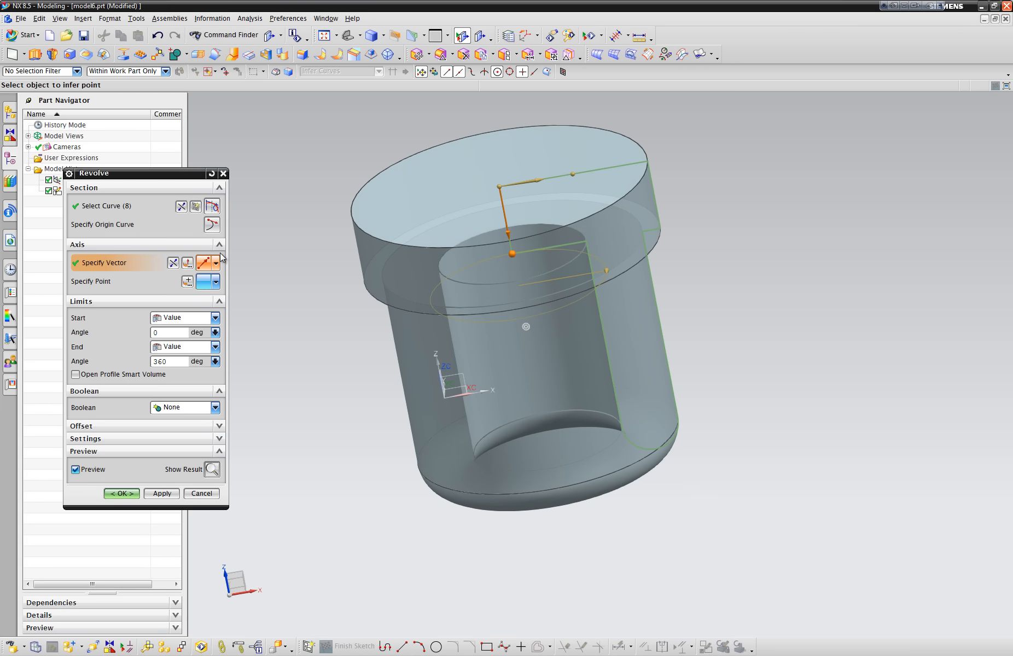
Step: Try the head's upper corner on the shorter-overhang side, and the arc's end point on the opposite side, as the revolve axis point
{"action": "left_click", "coordinate": [130, 281]}
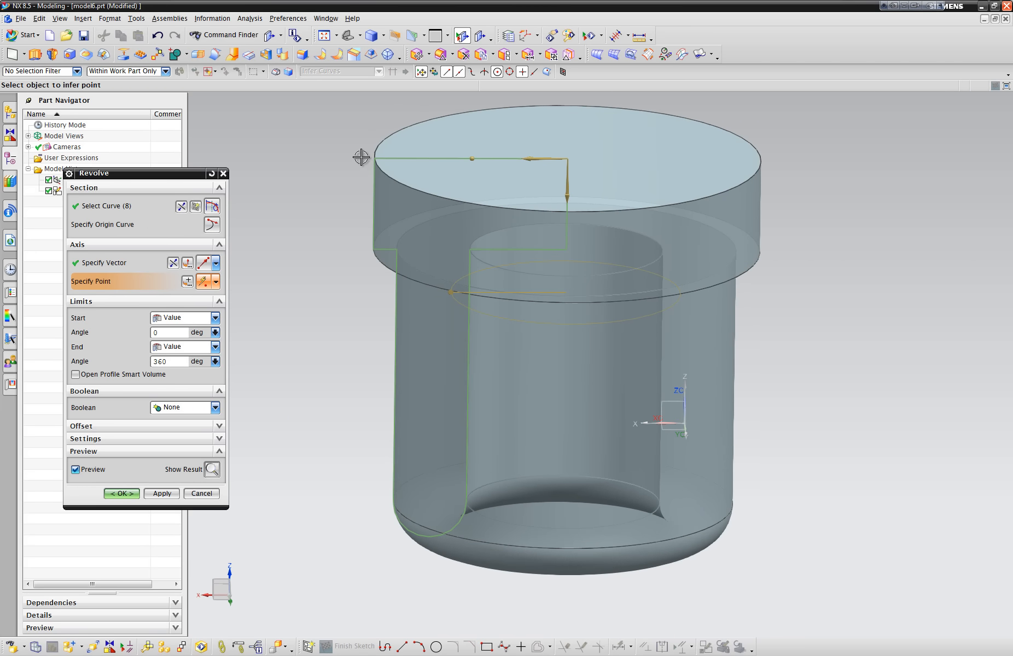
{"action": "left_click", "coordinate": [372, 158]}
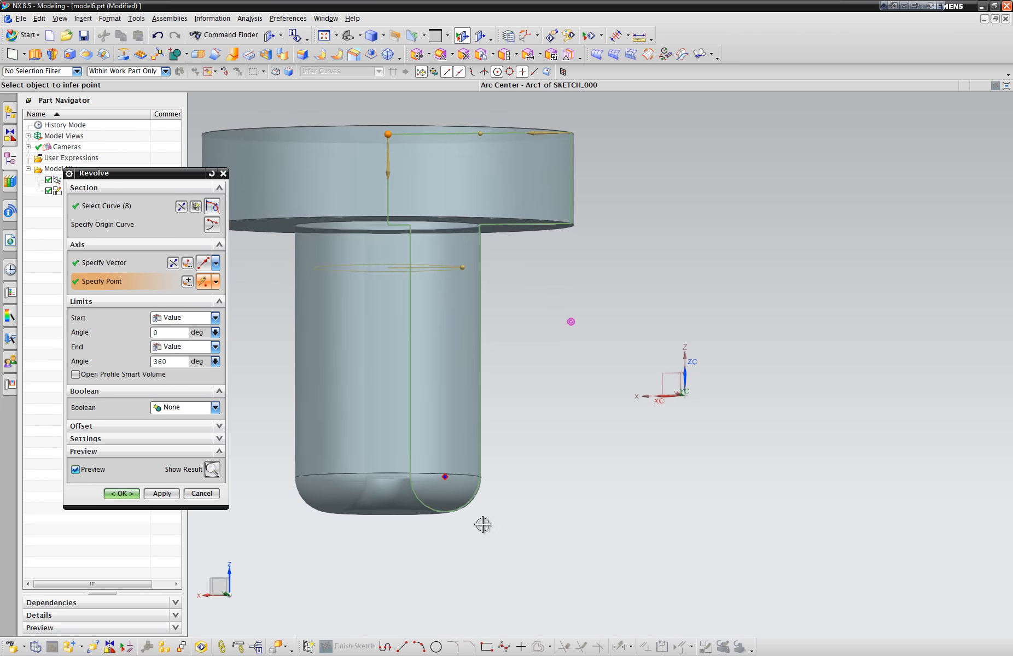
{"action": "middle_click_drag", "start_coordinate": [468, 518], "coordinate": [442, 508]}
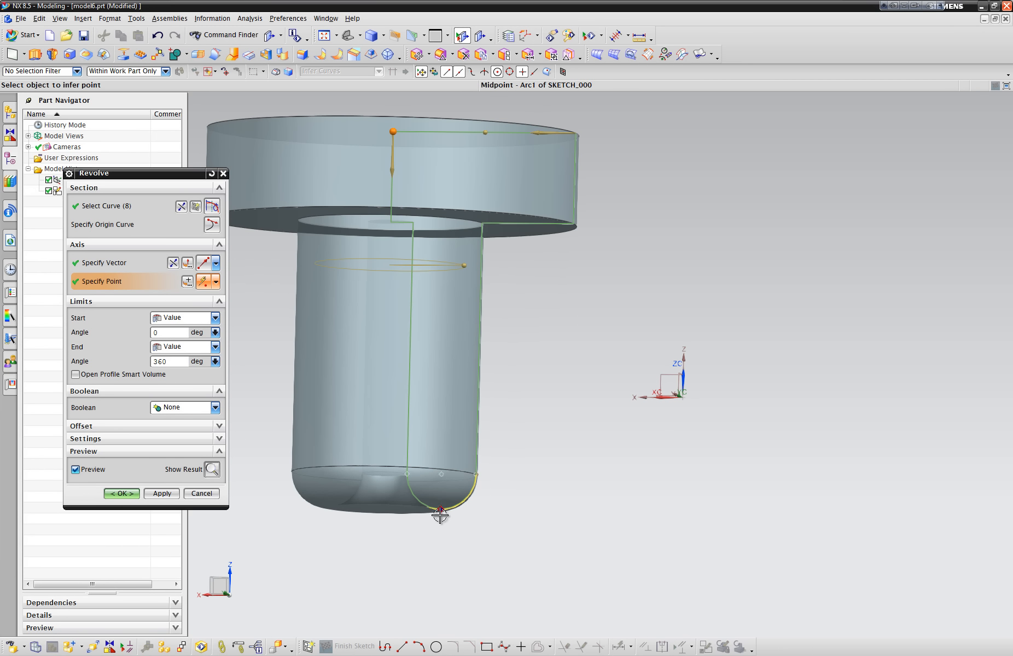
{"action": "left_click", "coordinate": [475, 474]}
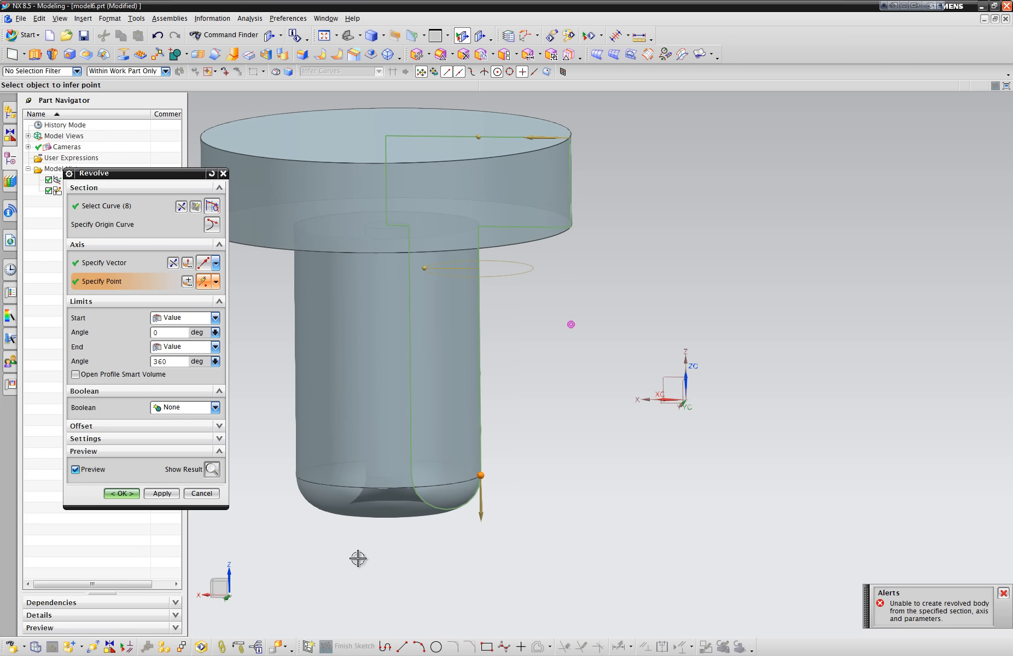
{"action": "middle_click_drag", "start_coordinate": [488, 409], "coordinate": [408, 304]}
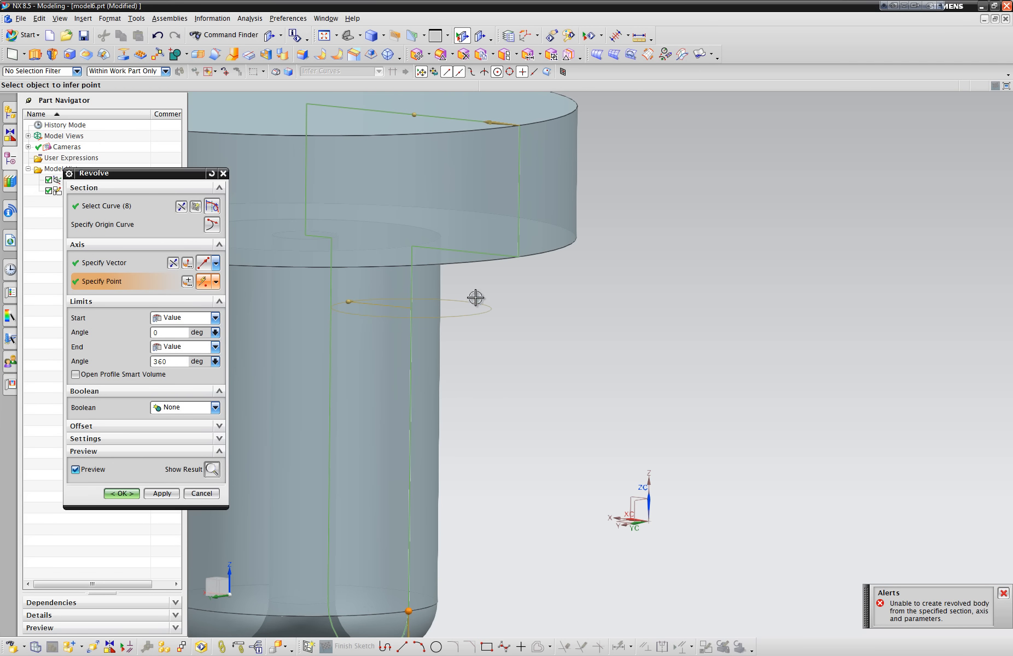
{"action": "mouse_move", "coordinate": [475, 297]}
{"action": "middle_mouse_down"}
{"action": "mouse_move", "coordinate": [377, 280]}
{"action": "mouse_move", "coordinate": [377, 343]}
{"action": "mouse_move", "coordinate": [403, 301]}
{"action": "middle_mouse_up"}
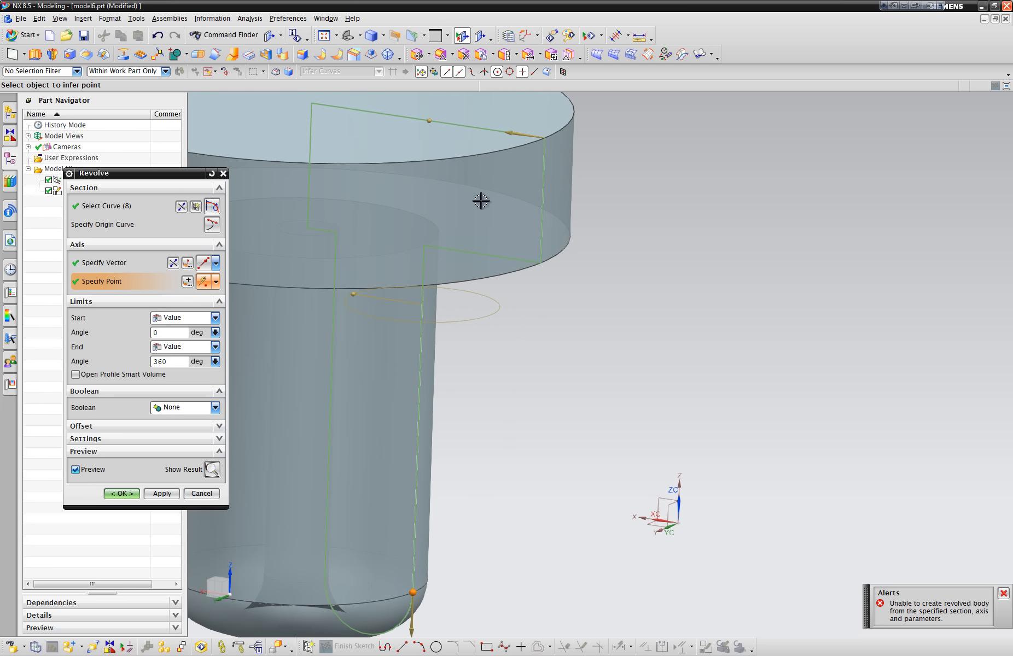
{"action": "scroll", "coordinate": [466, 379], "scroll_direction": "down", "scroll_amount": 3}
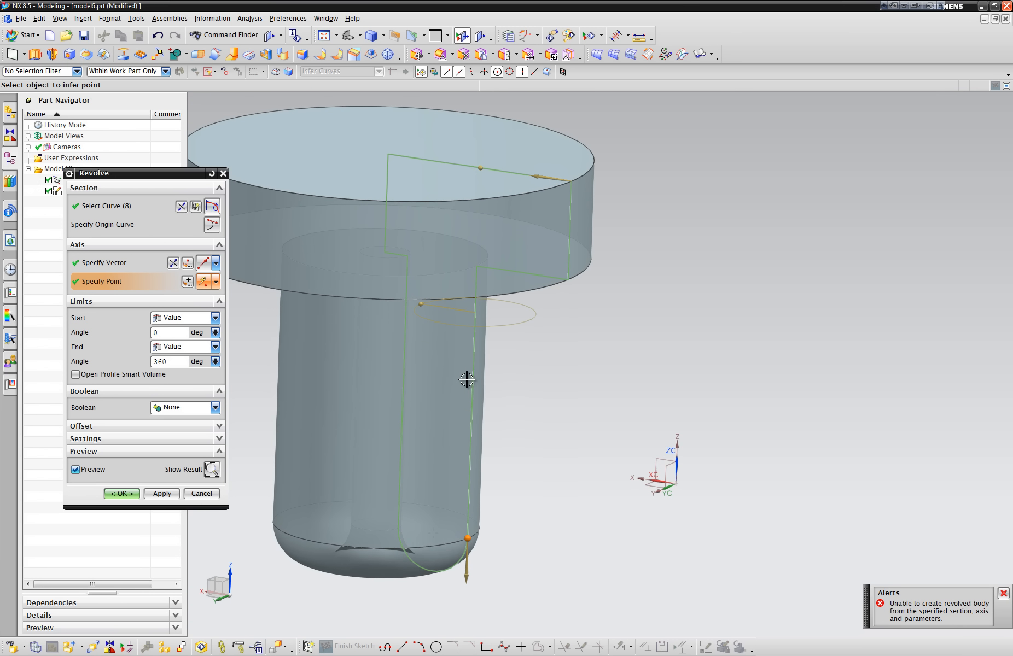
{"action": "middle_click_drag", "start_coordinate": [467, 379], "coordinate": [479, 350]}
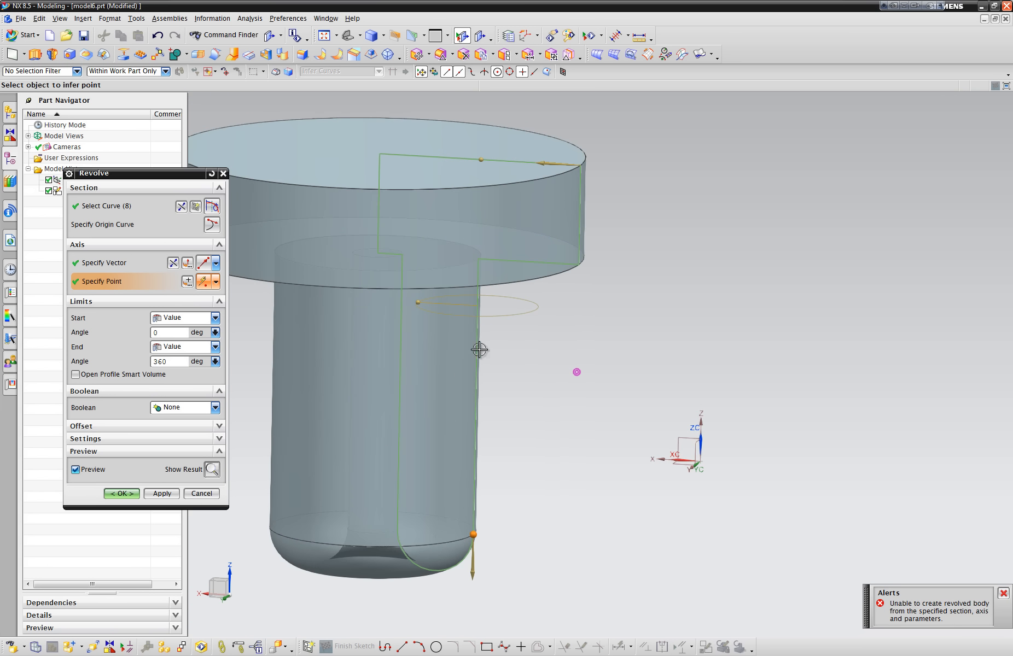
Step: Try the upper and lower corners of the head's shorter-overhang edge as axis points, and reset the Revolve settings
{"action": "left_click", "coordinate": [379, 154]}
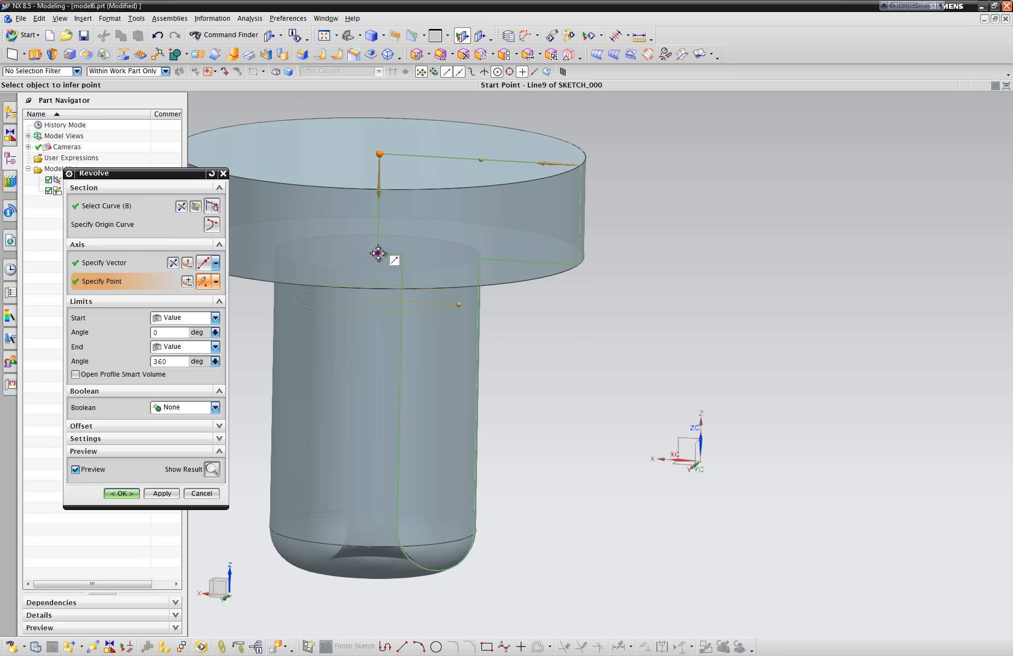
{"action": "scroll", "coordinate": [446, 386], "scroll_direction": "down", "scroll_amount": 1}
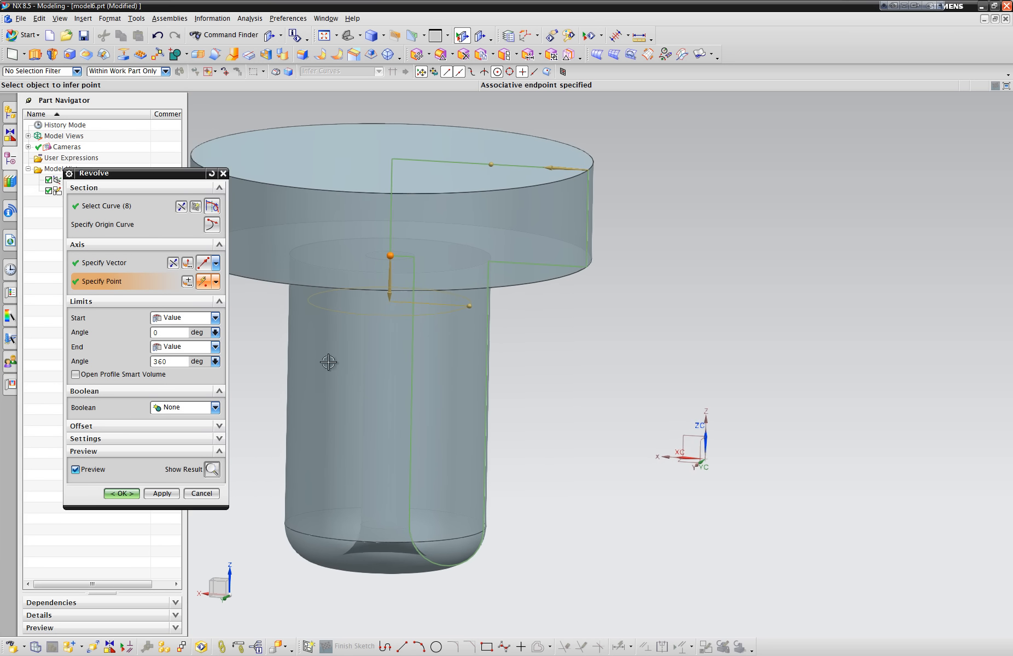
{"action": "left_click", "coordinate": [212, 174]}
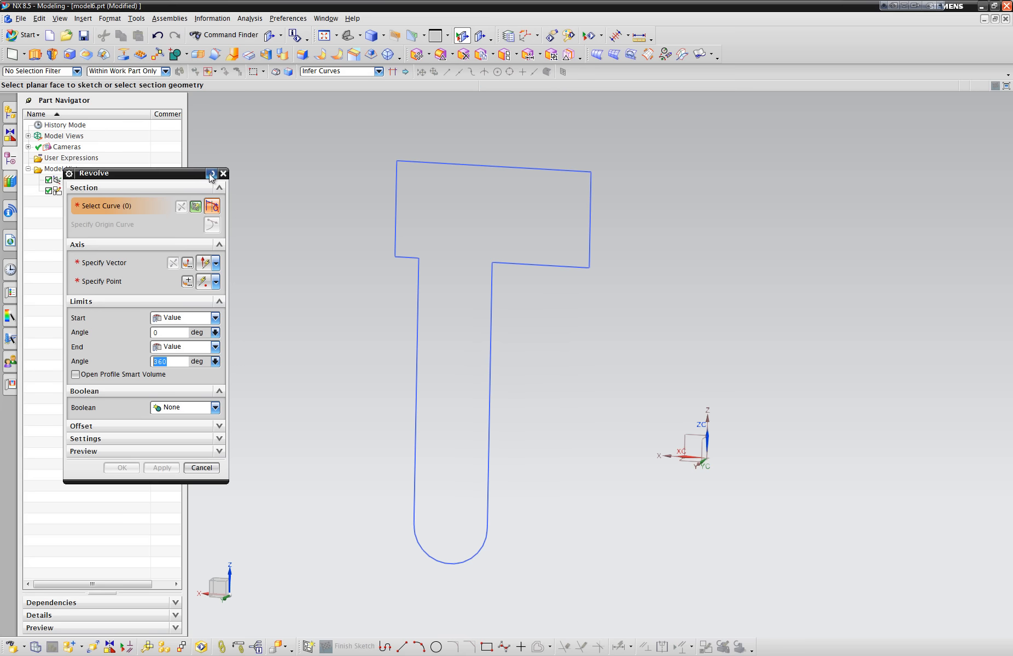
Step: Set up a 360-degree Revolve of the T-shaped profile about a two-point vector down the head's side edge at its shorter overhang
{"action": "left_click", "coordinate": [452, 178]}
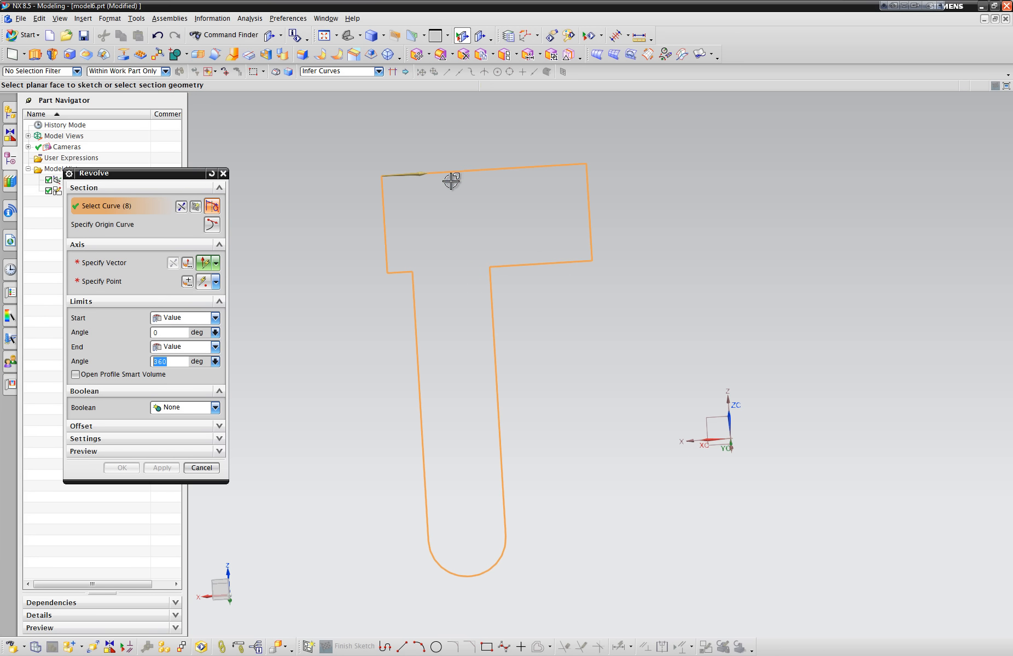
{"action": "left_click", "coordinate": [216, 264]}
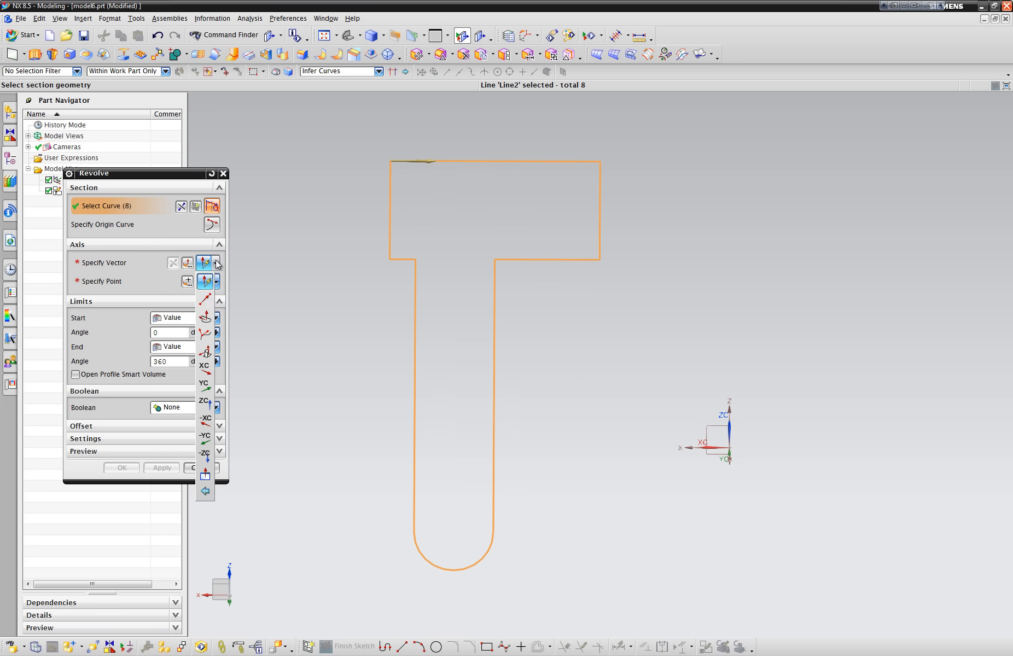
{"action": "left_click", "coordinate": [202, 300]}
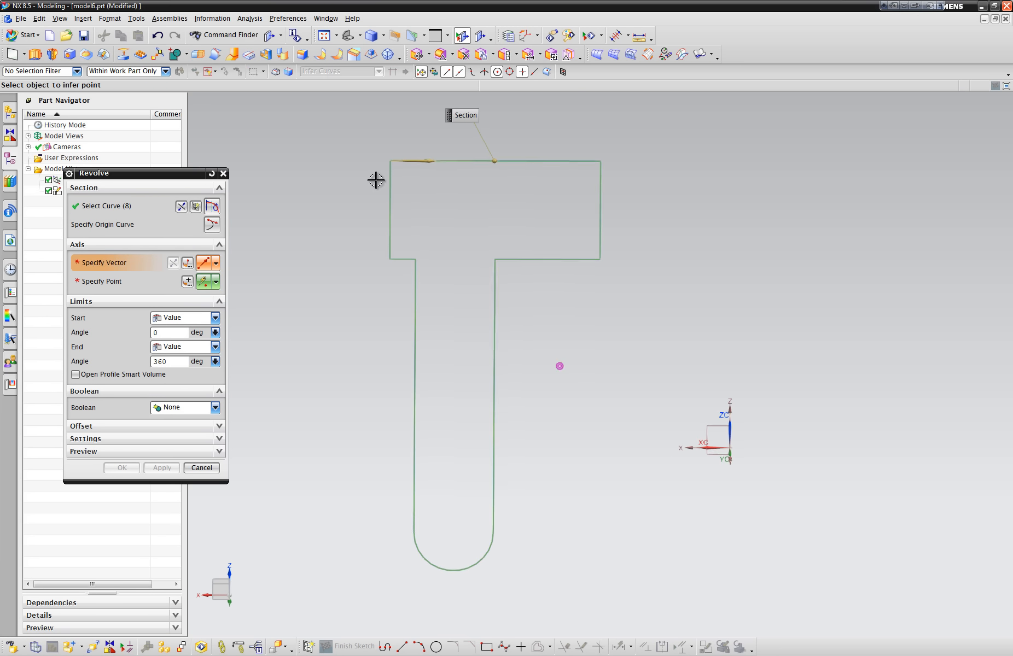
{"action": "left_click", "coordinate": [397, 156]}
{"action": "left_click", "coordinate": [397, 255]}
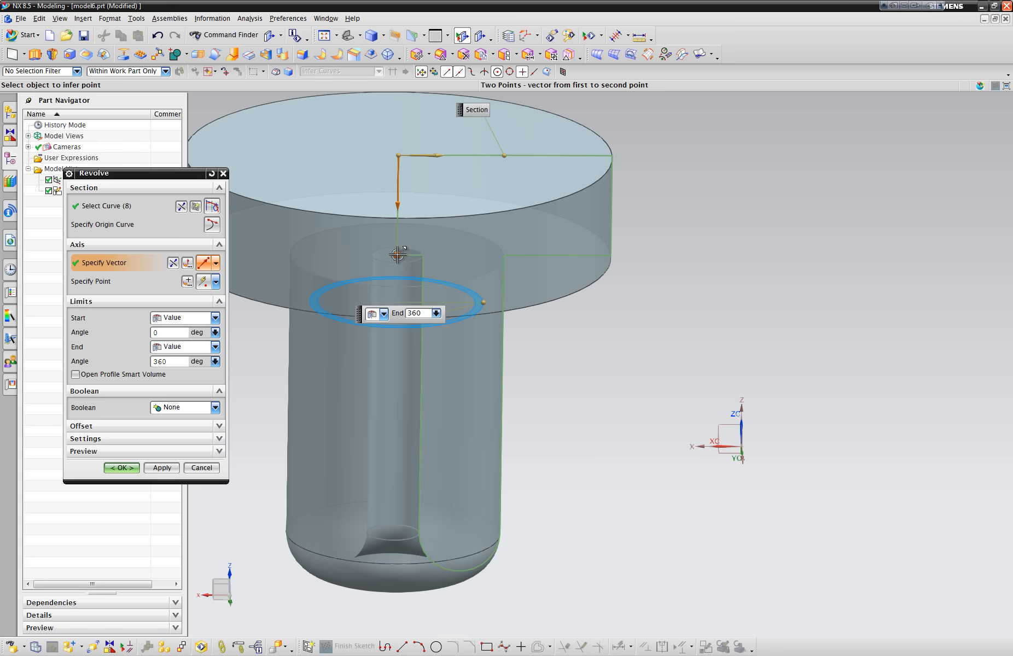
{"action": "middle_click_drag", "start_coordinate": [397, 255], "coordinate": [349, 316]}
{"action": "left_click", "coordinate": [152, 452]}
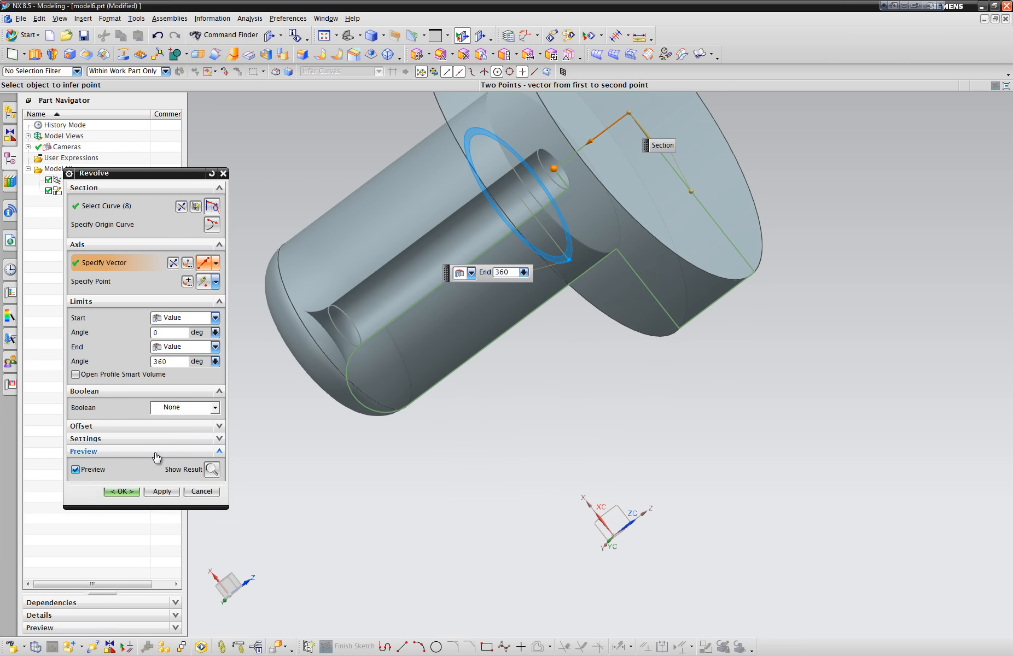
Step: Show the 360-degree Revolve result about the head's side edge, inspect the solid from below, and reset the Revolve settings
{"action": "left_click", "coordinate": [212, 470]}
{"action": "mouse_move", "coordinate": [291, 439]}
{"action": "middle_mouse_down"}
{"action": "mouse_move", "coordinate": [229, 434]}
{"action": "mouse_move", "coordinate": [203, 247]}
{"action": "mouse_move", "coordinate": [214, 178]}
{"action": "middle_mouse_up"}
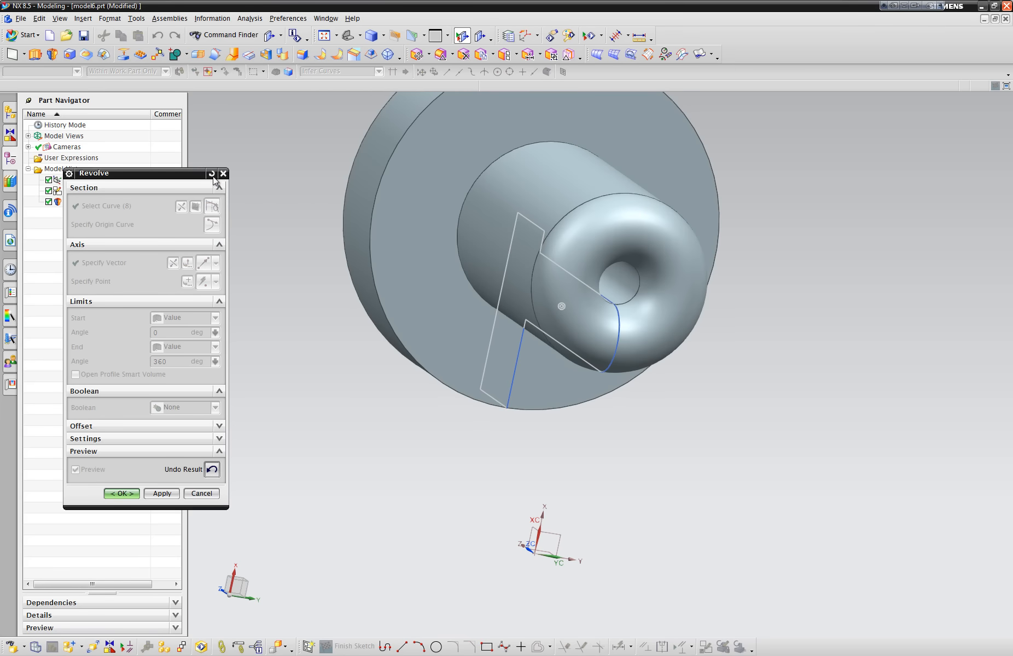
{"action": "left_click", "coordinate": [212, 465]}
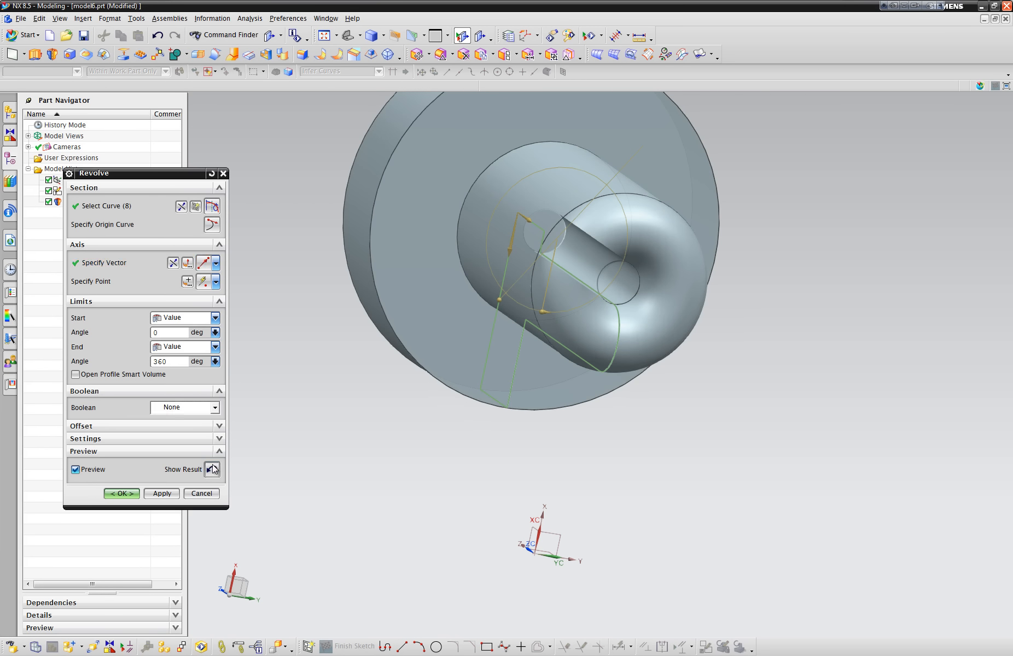
{"action": "middle_click_drag", "start_coordinate": [214, 438], "coordinate": [205, 183]}
{"action": "left_click", "coordinate": [212, 174]}
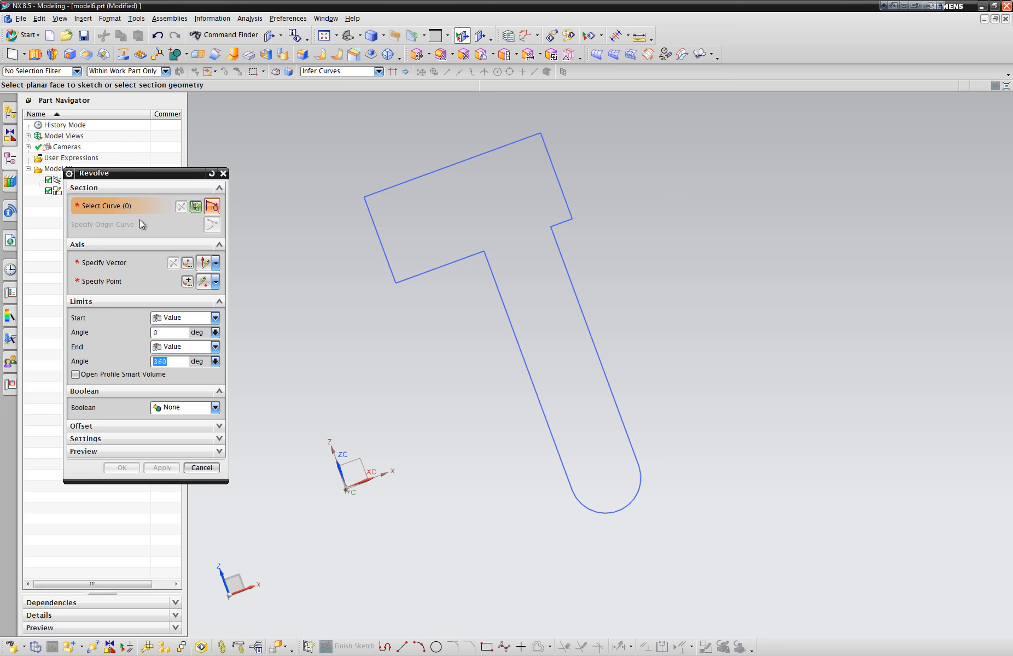
Step: Set up a 360-degree Revolve of the T-shaped profile about a two-point vector along the head's upper edge, starting at the longer-overhang corner
{"action": "left_click", "coordinate": [417, 181]}
{"action": "middle_click_drag", "start_coordinate": [309, 265], "coordinate": [177, 275]}
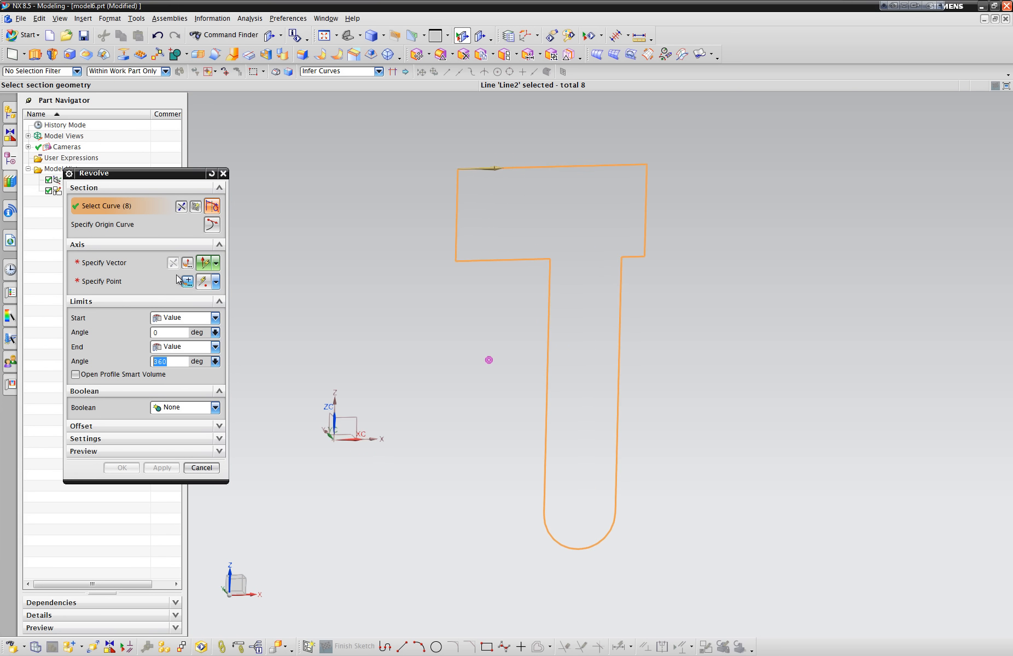
{"action": "left_click", "coordinate": [215, 264]}
{"action": "left_click", "coordinate": [206, 304]}
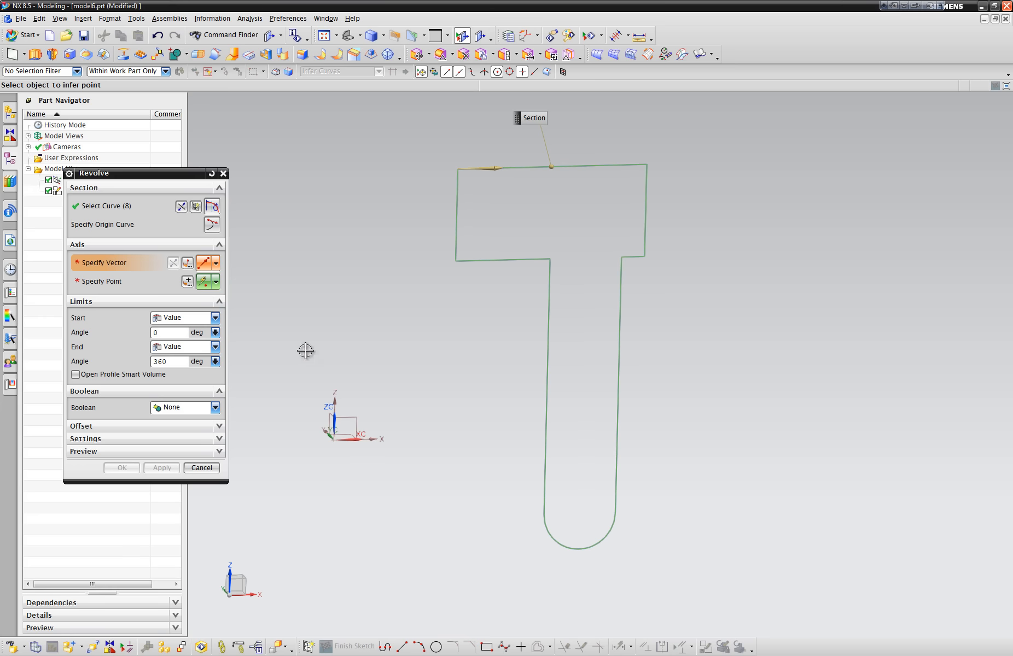
{"action": "middle_click_drag", "start_coordinate": [418, 364], "coordinate": [418, 349]}
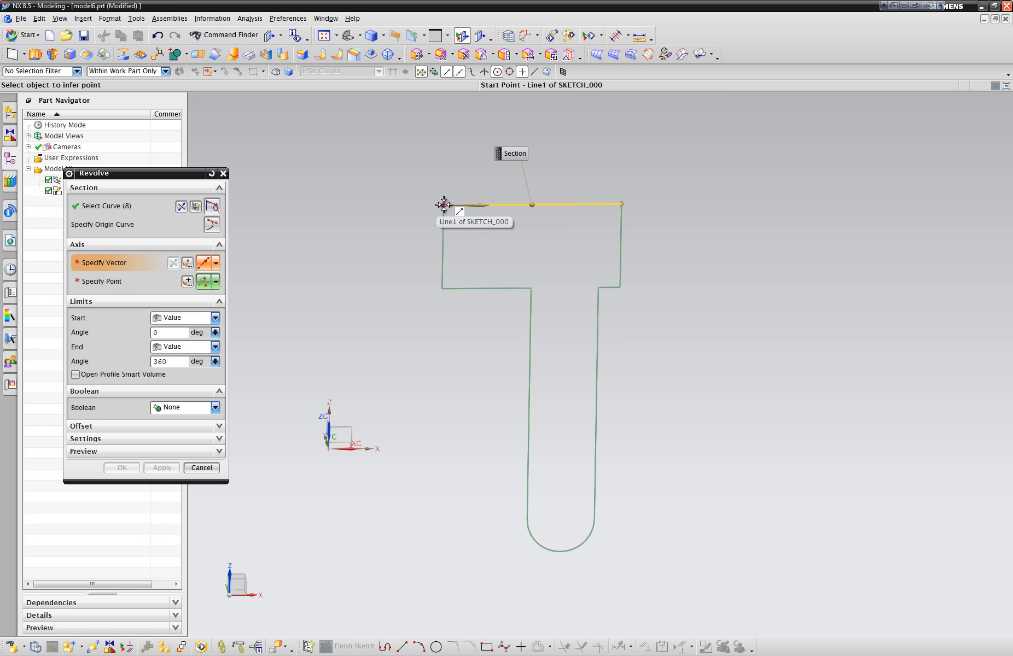
{"action": "left_click", "coordinate": [444, 205]}
{"action": "left_click", "coordinate": [623, 200]}
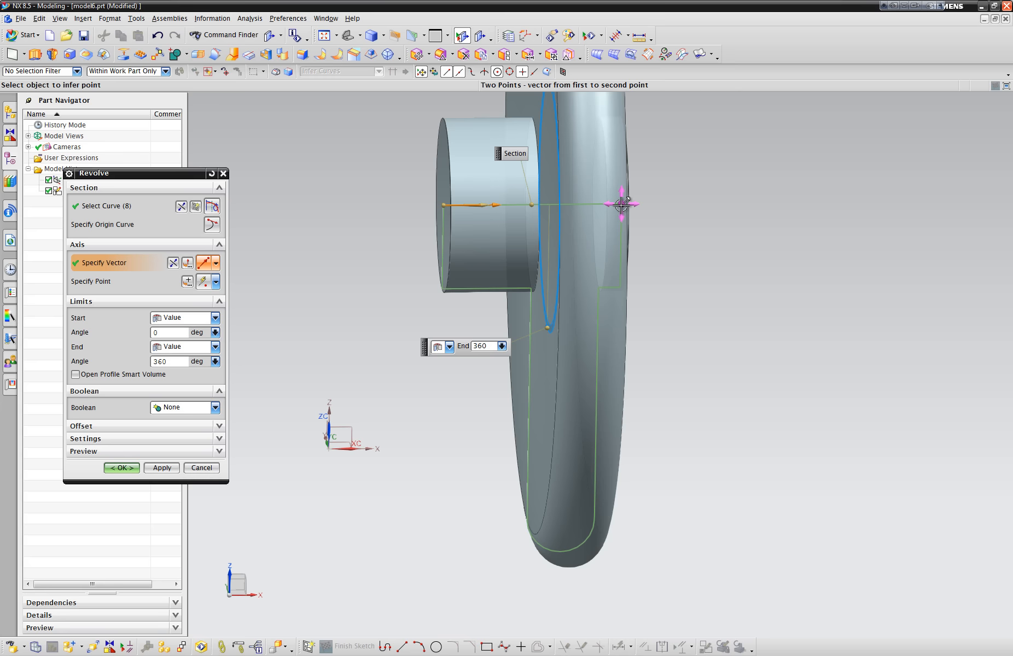
{"action": "middle_click_drag", "start_coordinate": [622, 201], "coordinate": [855, 222]}
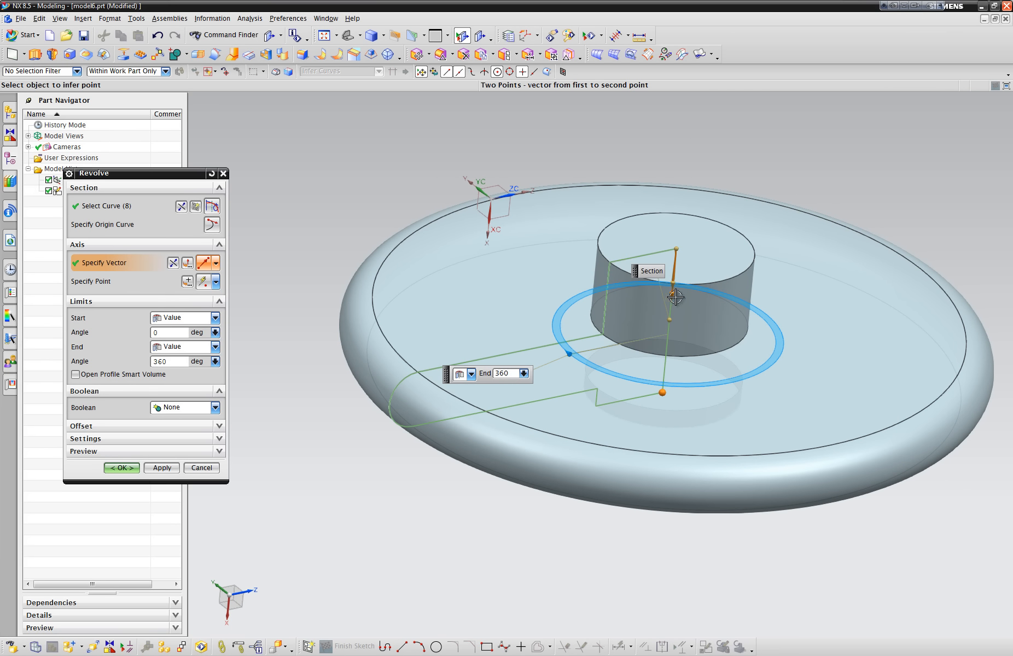
{"action": "middle_click_drag", "start_coordinate": [776, 302], "coordinate": [776, 297]}
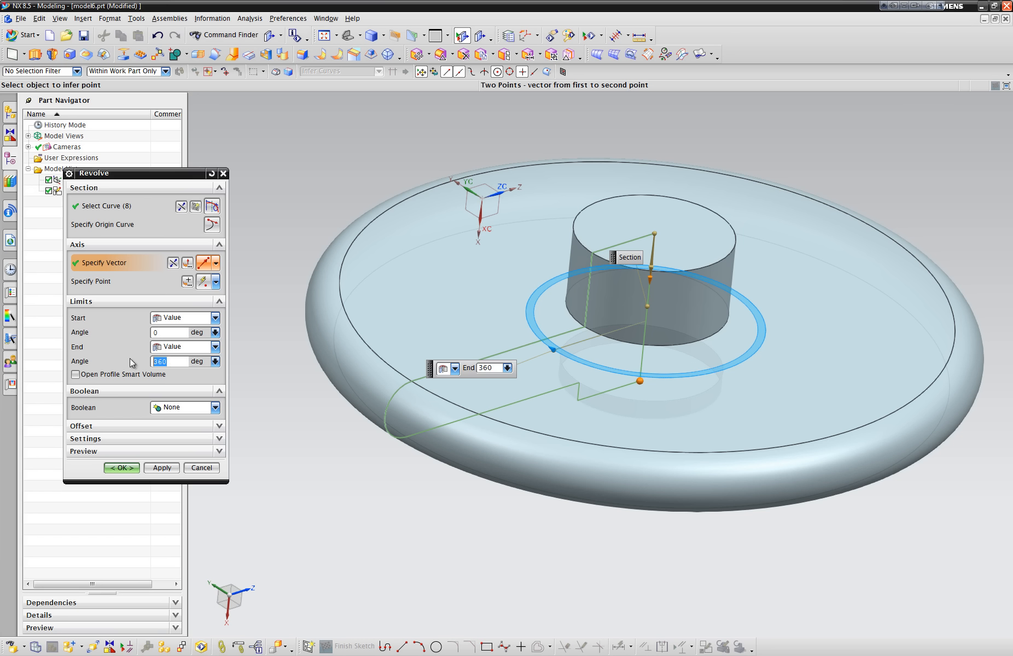
Step: Set the Revolve's end angle to 270 degrees, show the partial solid as a result, and reset the Revolve settings
{"action": "type", "text": "270"}
{"action": "left_click", "coordinate": [162, 454]}
{"action": "left_click", "coordinate": [212, 469]}
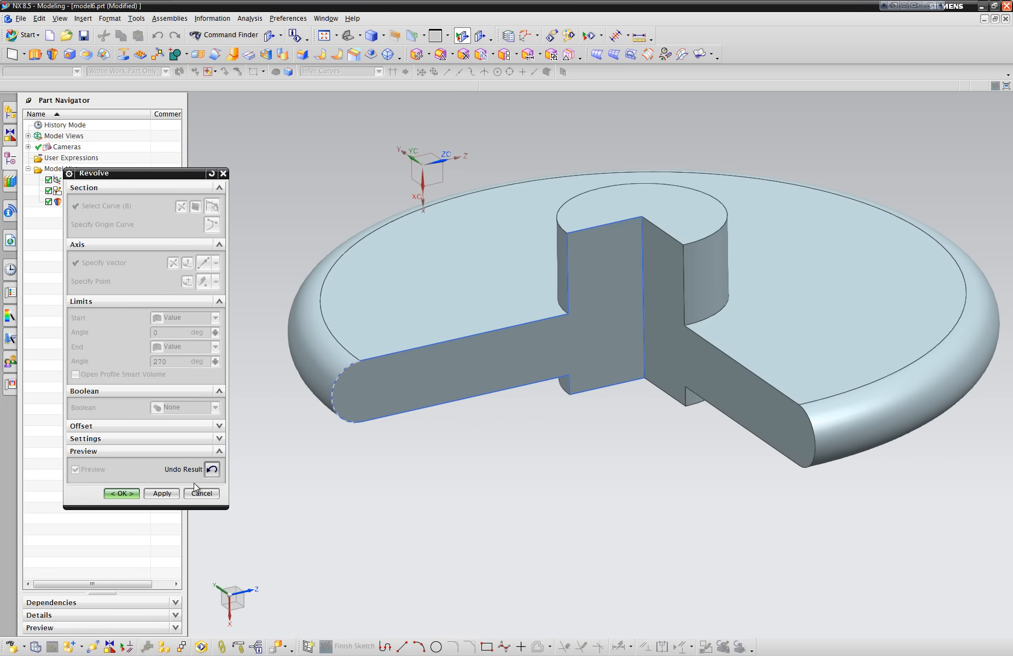
{"action": "left_click", "coordinate": [211, 469]}
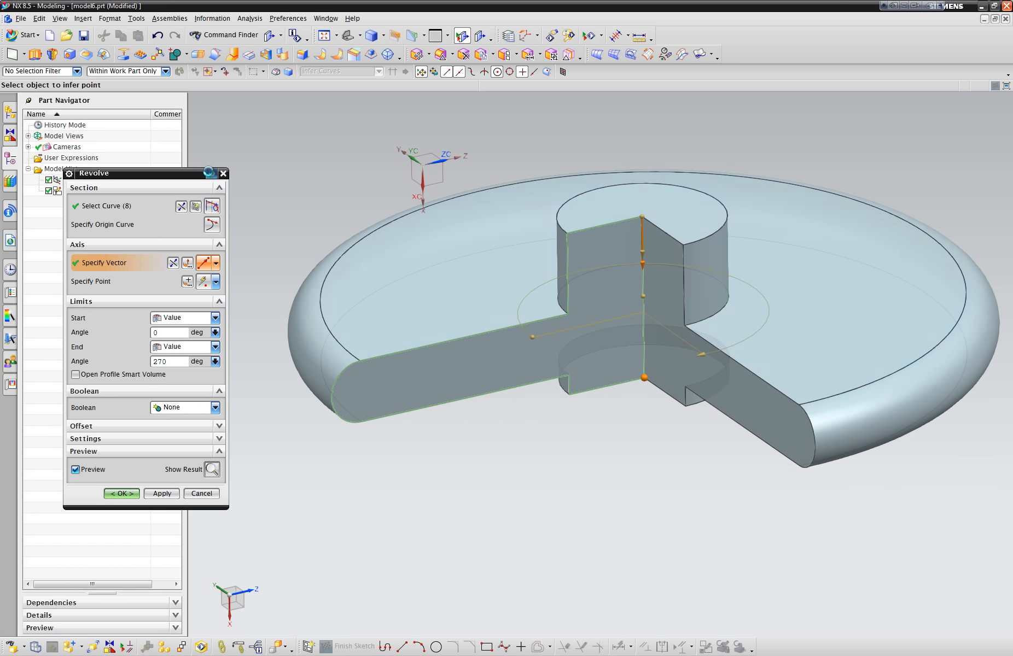
{"action": "left_click", "coordinate": [210, 173]}
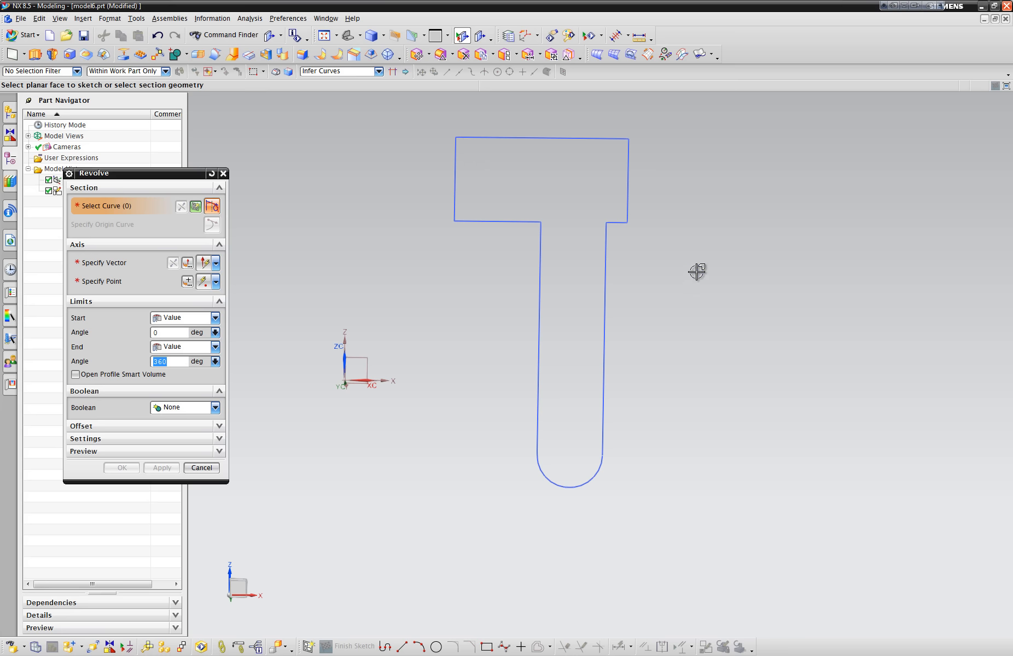
Step: Try to revolve the profile 360 degrees about a two-point vector outward along the shorter overhang's underside, and reset the Revolve settings
{"action": "middle_click_drag", "start_coordinate": [449, 359], "coordinate": [353, 349]}
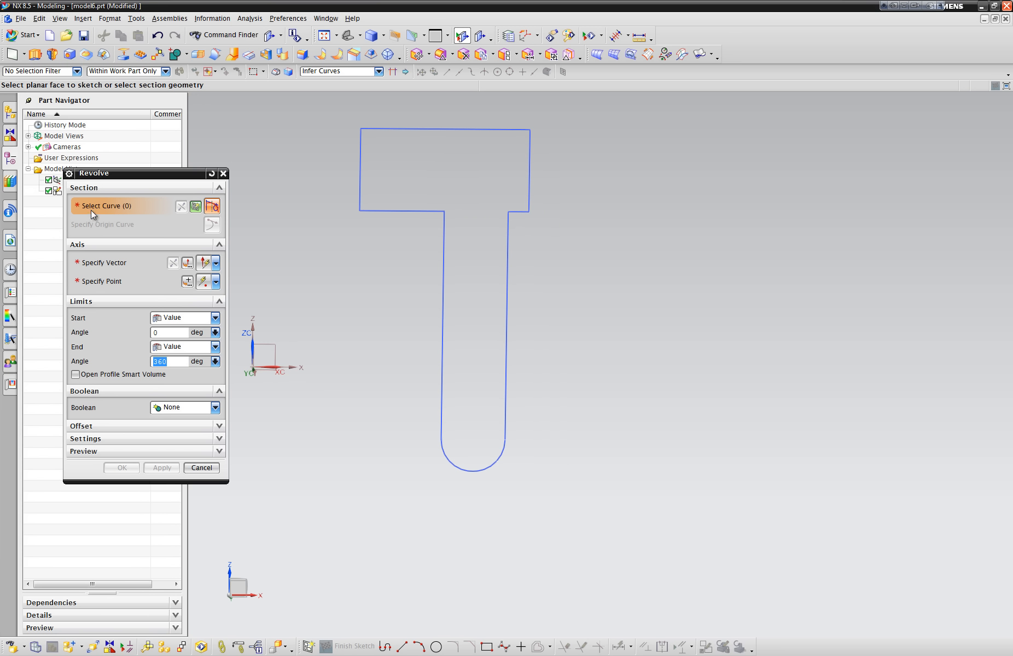
{"action": "left_click", "coordinate": [423, 129]}
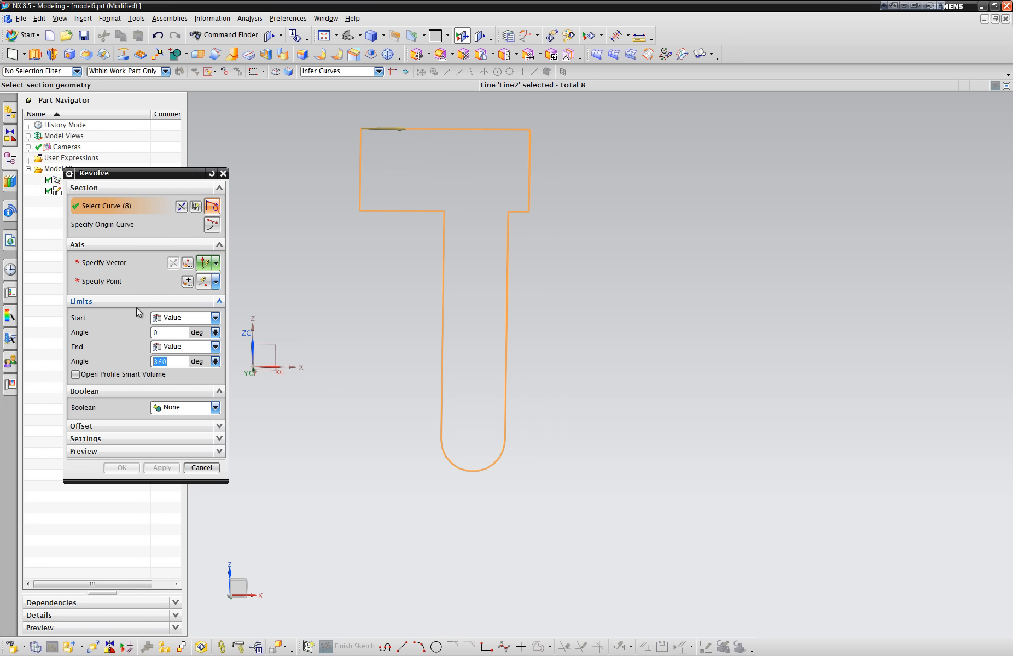
{"action": "left_click", "coordinate": [206, 262]}
{"action": "left_click", "coordinate": [215, 264]}
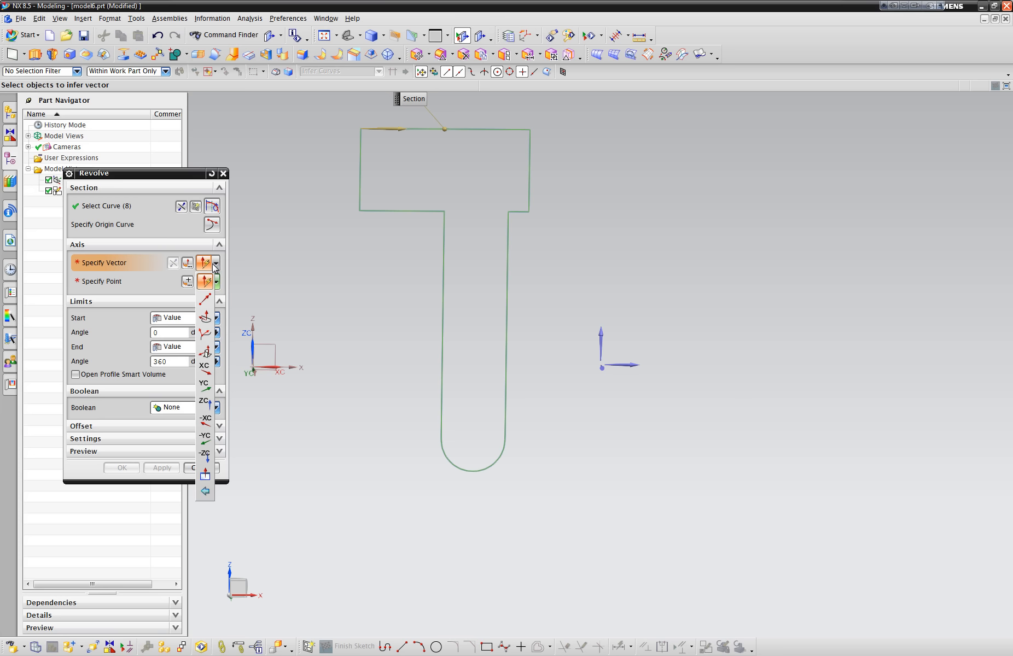
{"action": "left_click", "coordinate": [205, 299]}
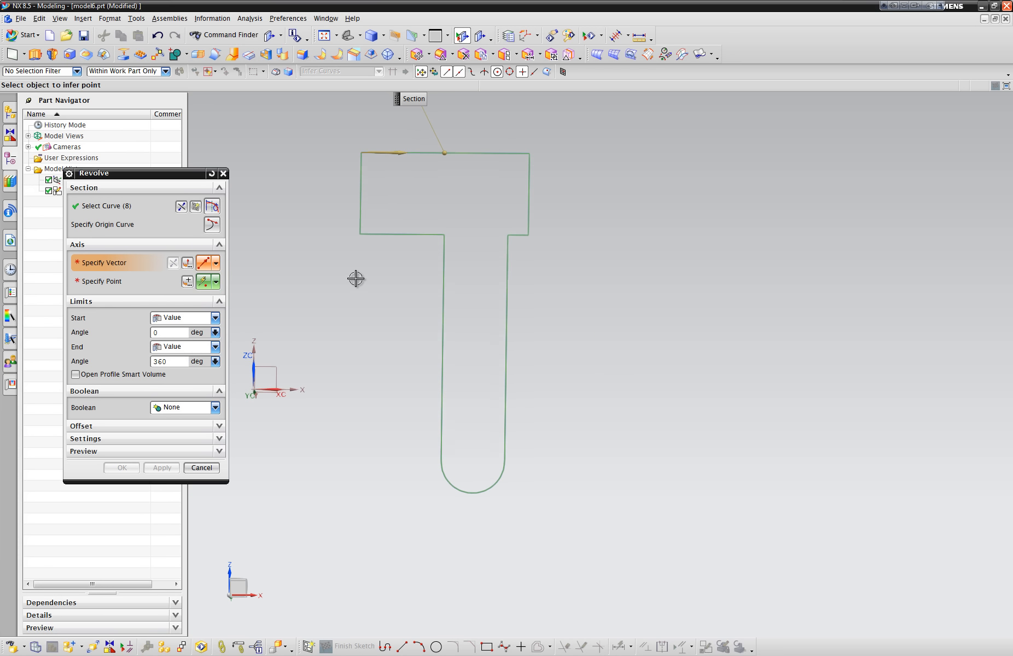
{"action": "left_click", "coordinate": [507, 235]}
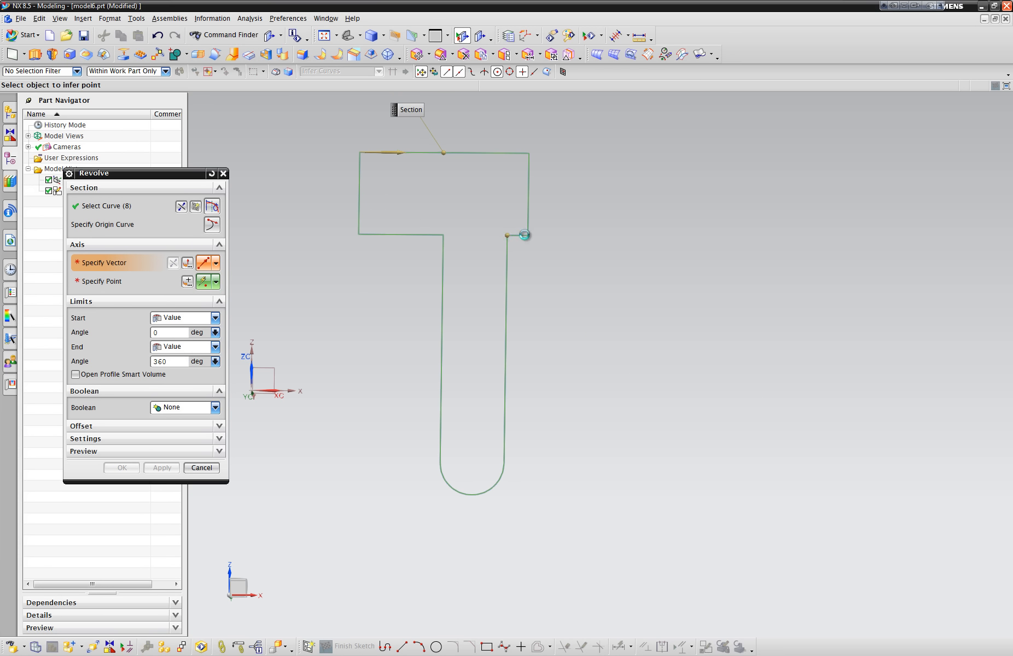
{"action": "left_click", "coordinate": [525, 235]}
{"action": "middle_click_drag", "start_coordinate": [570, 358], "coordinate": [398, 191]}
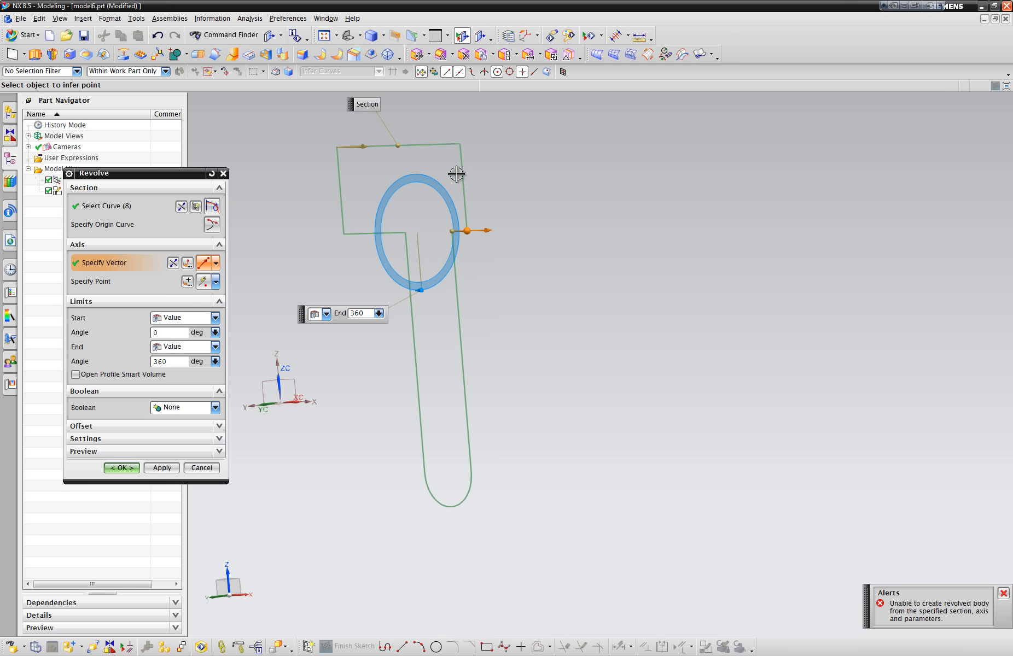
{"action": "middle_click_drag", "start_coordinate": [459, 156], "coordinate": [305, 417]}
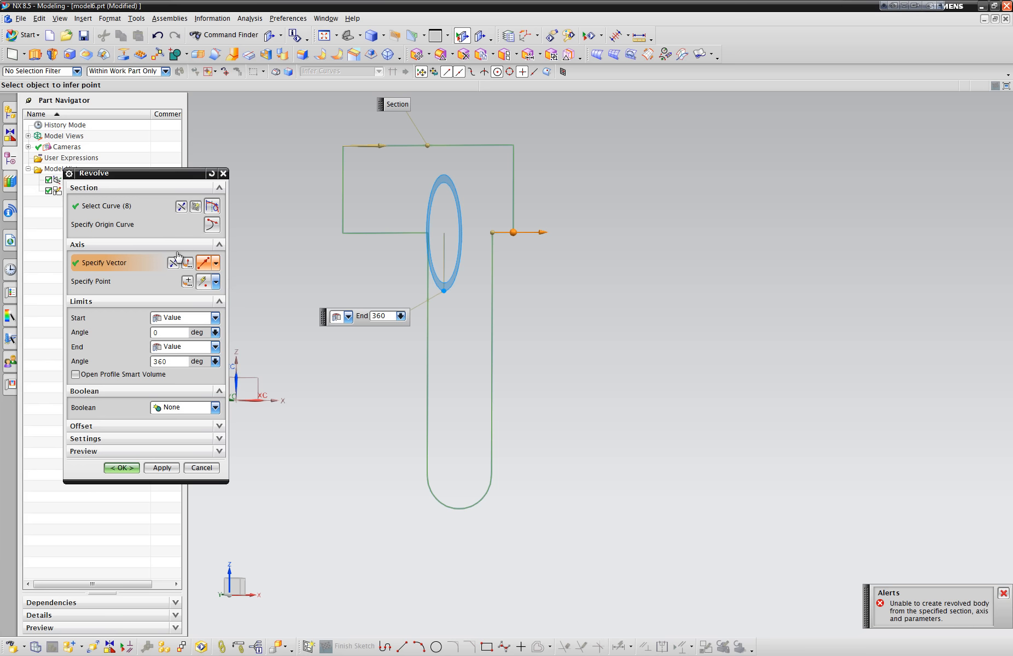
{"action": "left_click", "coordinate": [210, 174]}
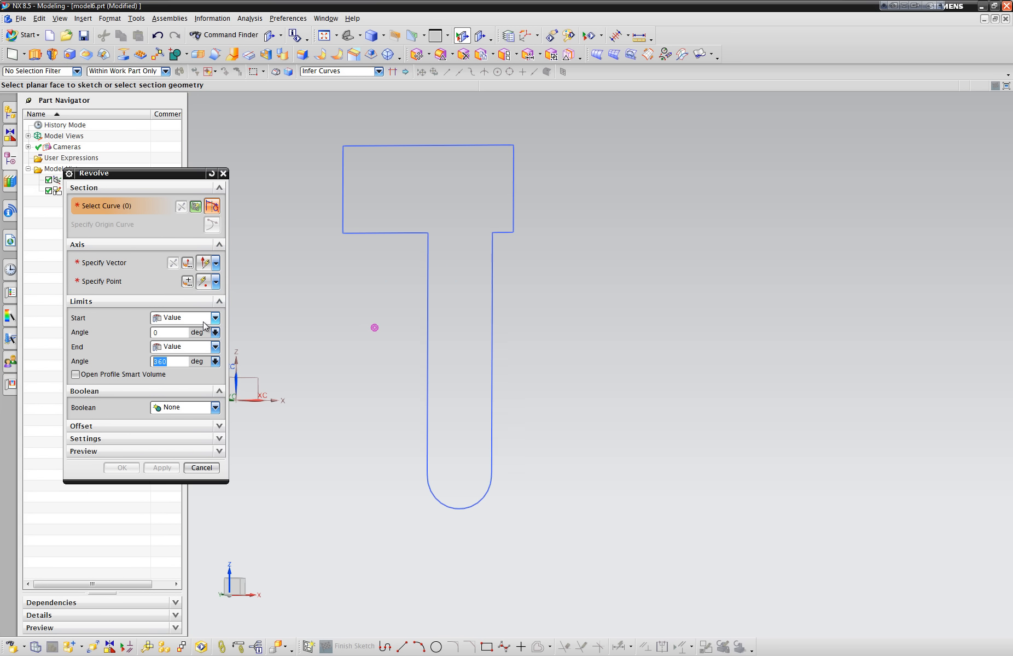
Step: Try to revolve the profile 360 degrees about a two-point vector from the longer overhang's lower corner to the near end of the stem's arc
{"action": "mouse_move", "coordinate": [372, 327]}
{"action": "middle_mouse_down"}
{"action": "mouse_move", "coordinate": [249, 328]}
{"action": "mouse_move", "coordinate": [369, 381]}
{"action": "mouse_move", "coordinate": [276, 436]}
{"action": "middle_mouse_up"}
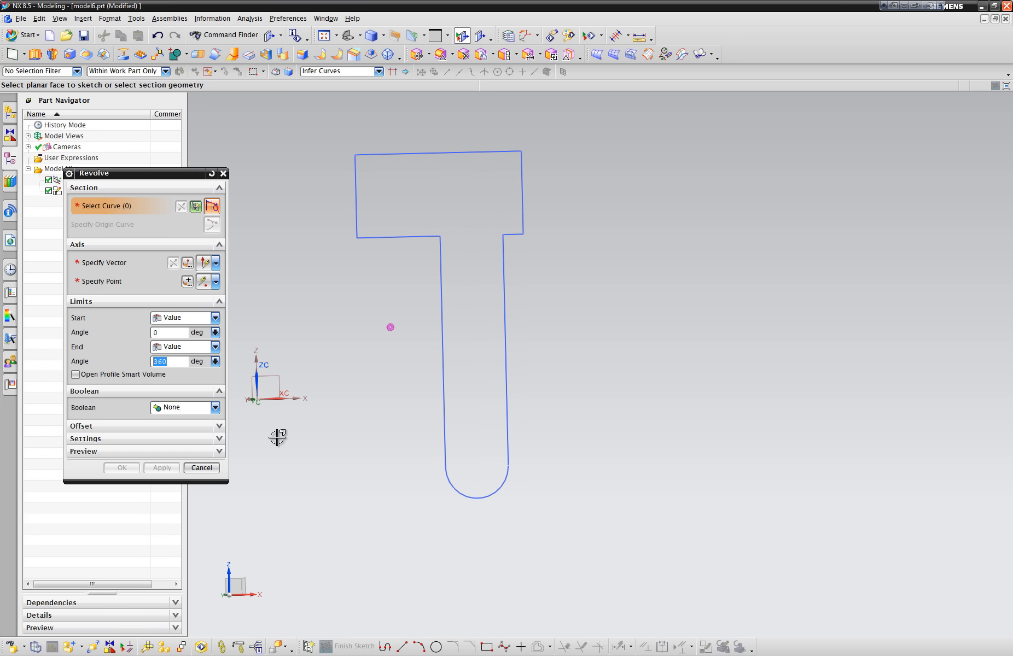
{"action": "left_click", "coordinate": [356, 181]}
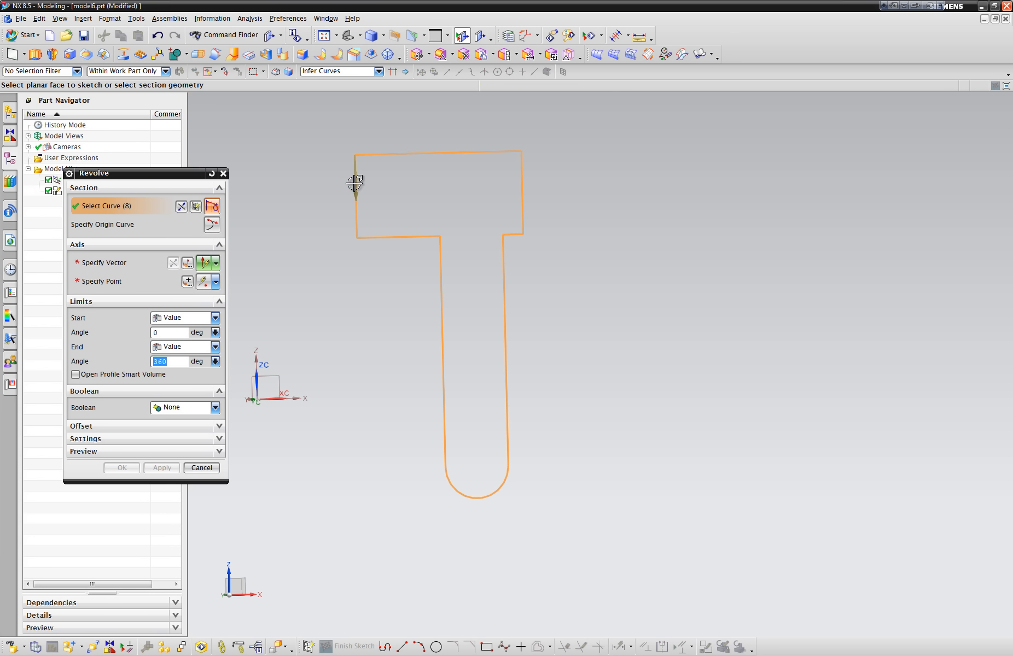
{"action": "left_click", "coordinate": [210, 263]}
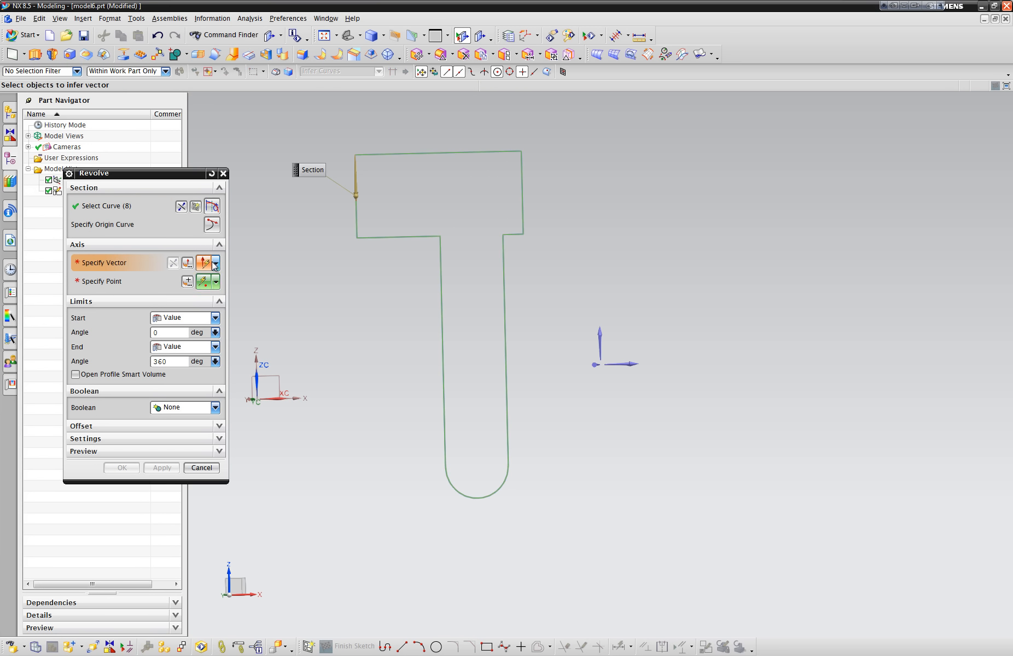
{"action": "left_click", "coordinate": [215, 263]}
{"action": "left_click", "coordinate": [205, 299]}
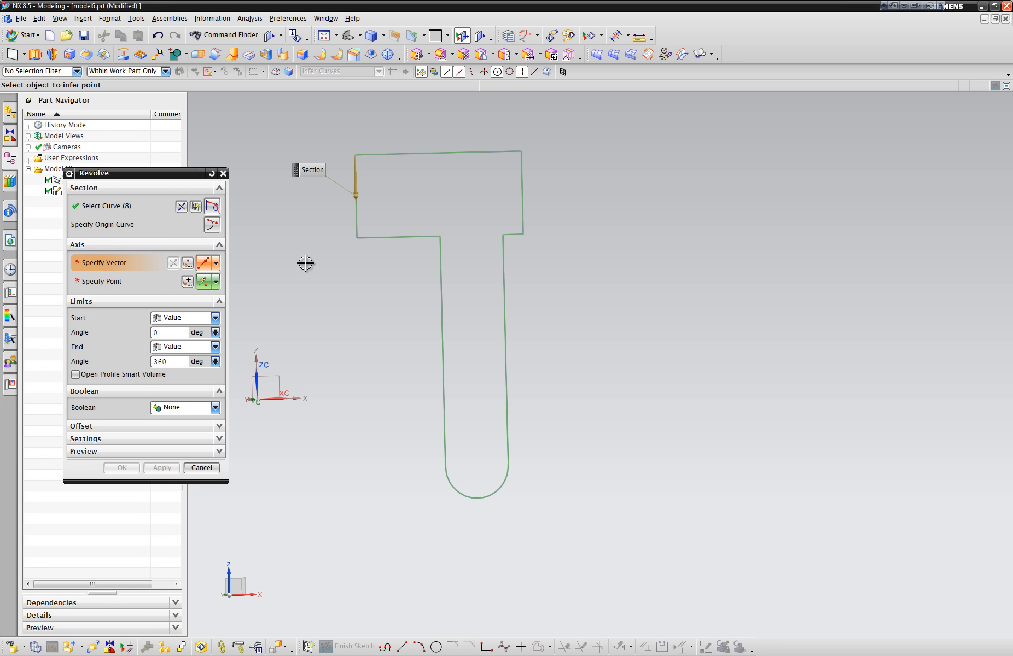
{"action": "left_click", "coordinate": [356, 239]}
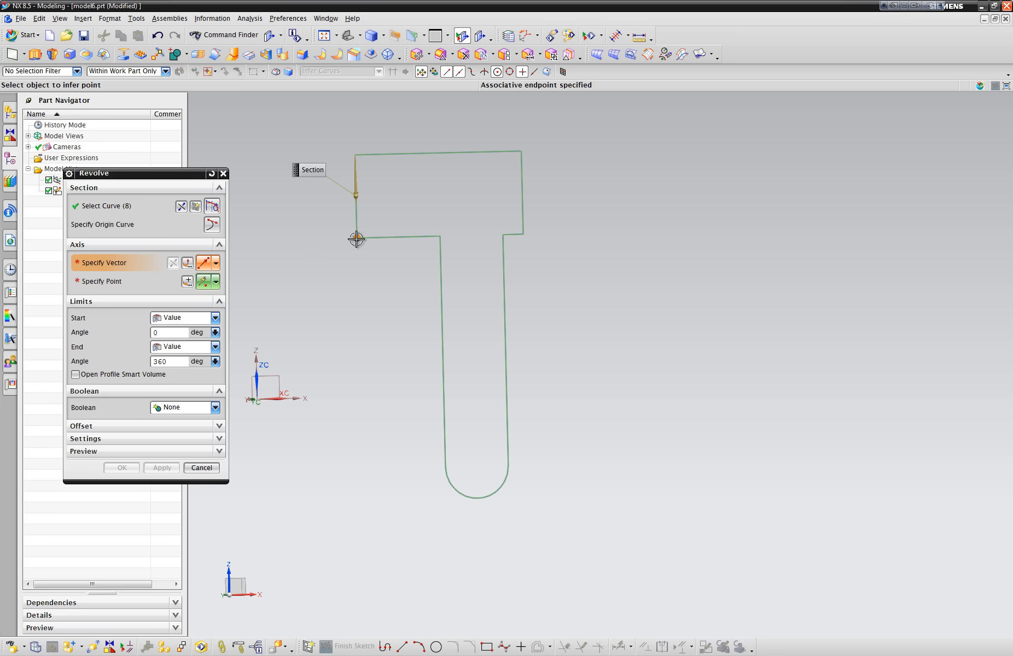
{"action": "left_click", "coordinate": [444, 468]}
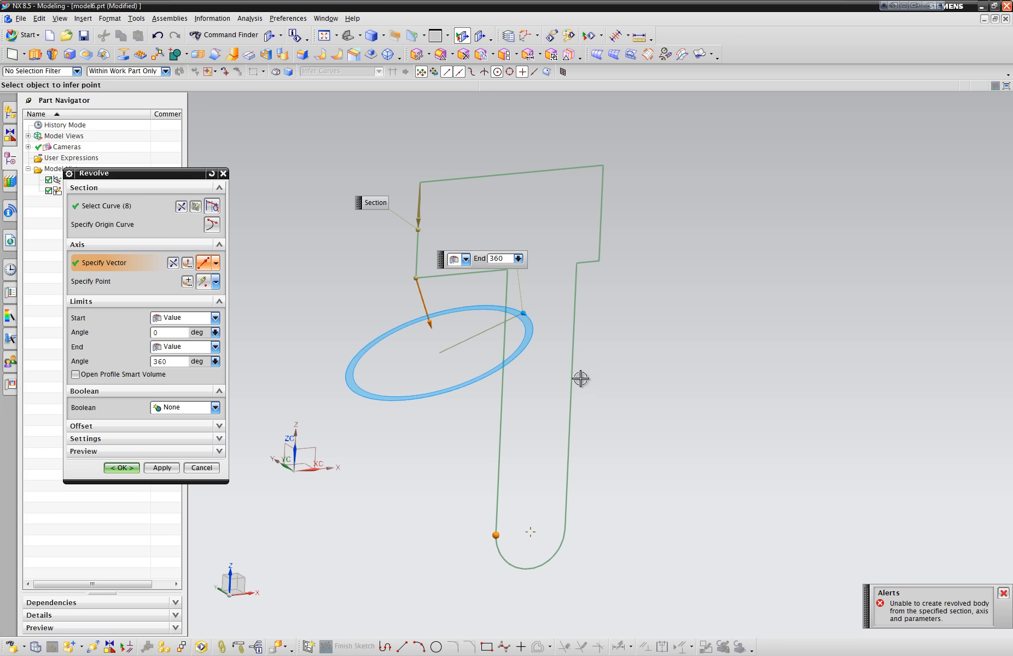
Step: Check the Revolve's Boolean choices and try a Two-Sided offset, leaving the command without creating a body
{"action": "left_click", "coordinate": [186, 407]}
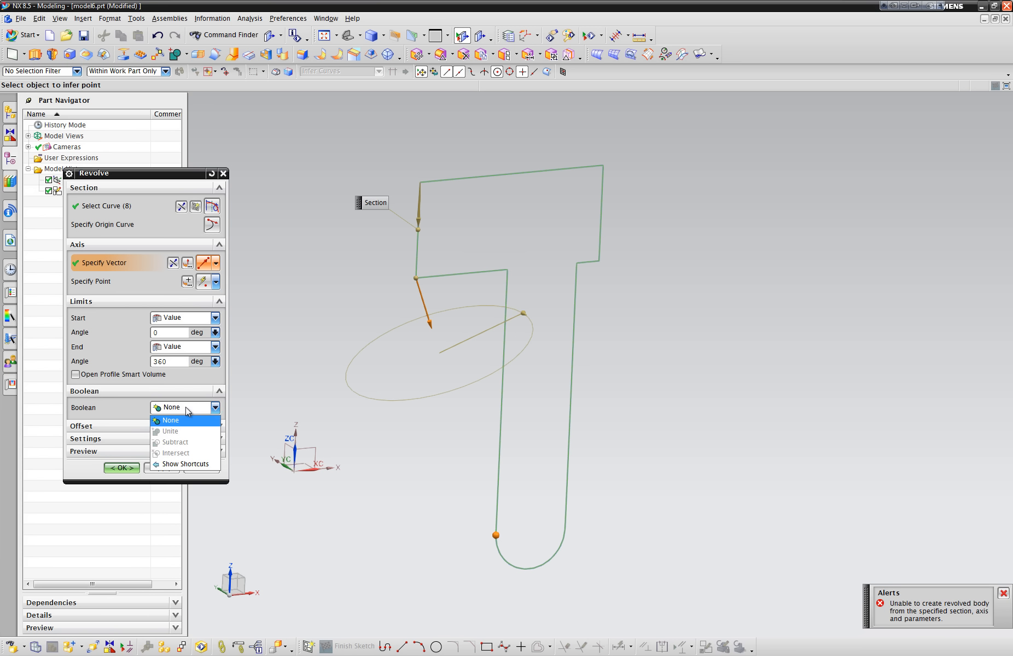
{"action": "left_click", "coordinate": [185, 407]}
{"action": "left_click", "coordinate": [188, 430]}
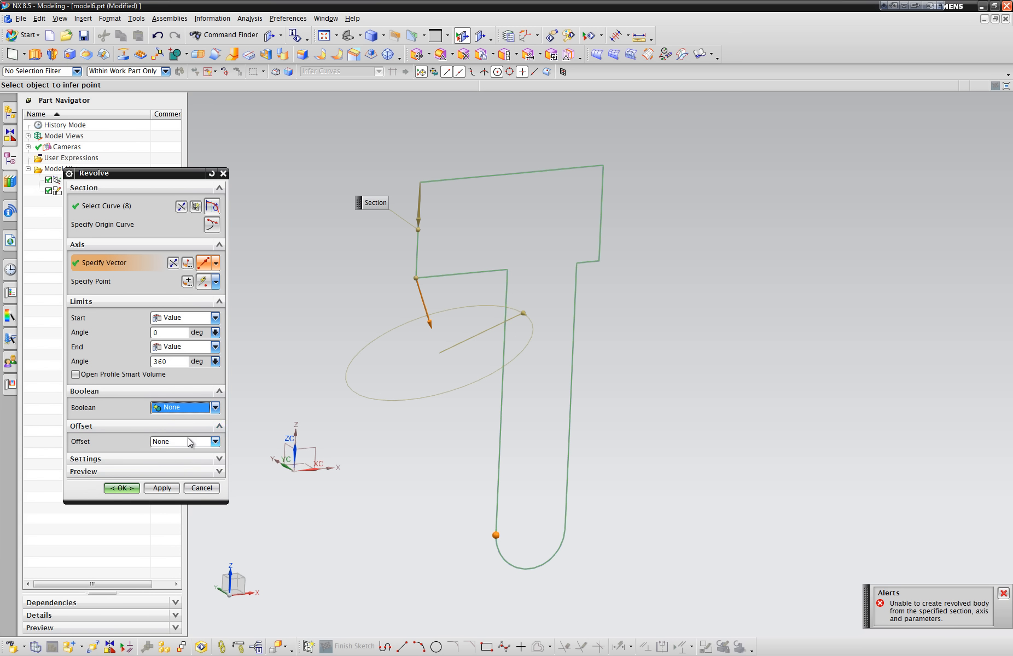
{"action": "left_click", "coordinate": [187, 441]}
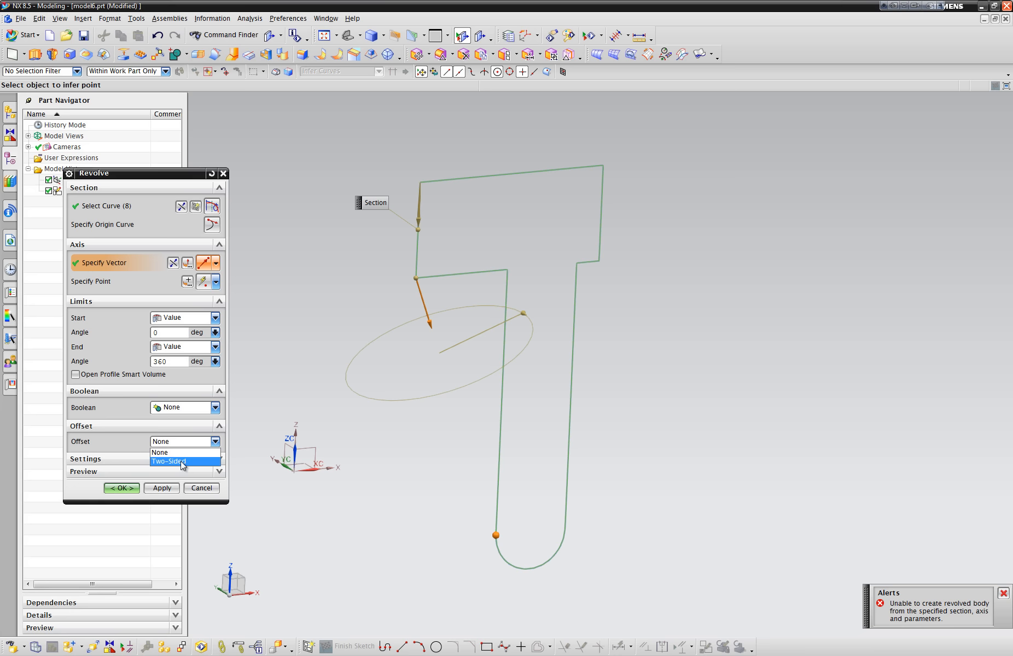
{"action": "left_click", "coordinate": [181, 462]}
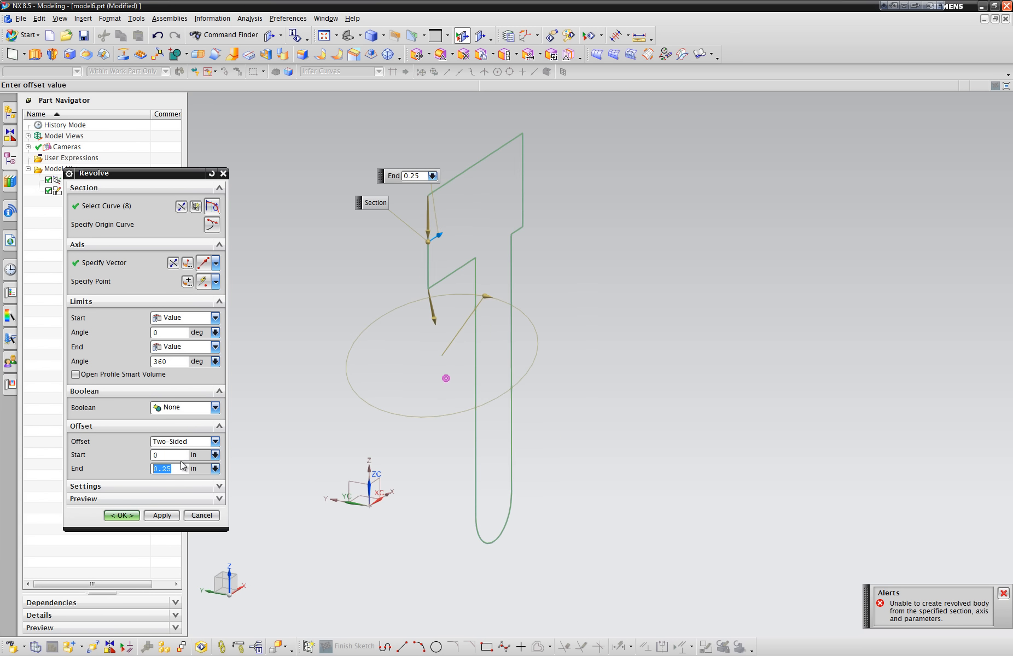
{"action": "left_click", "coordinate": [212, 174]}
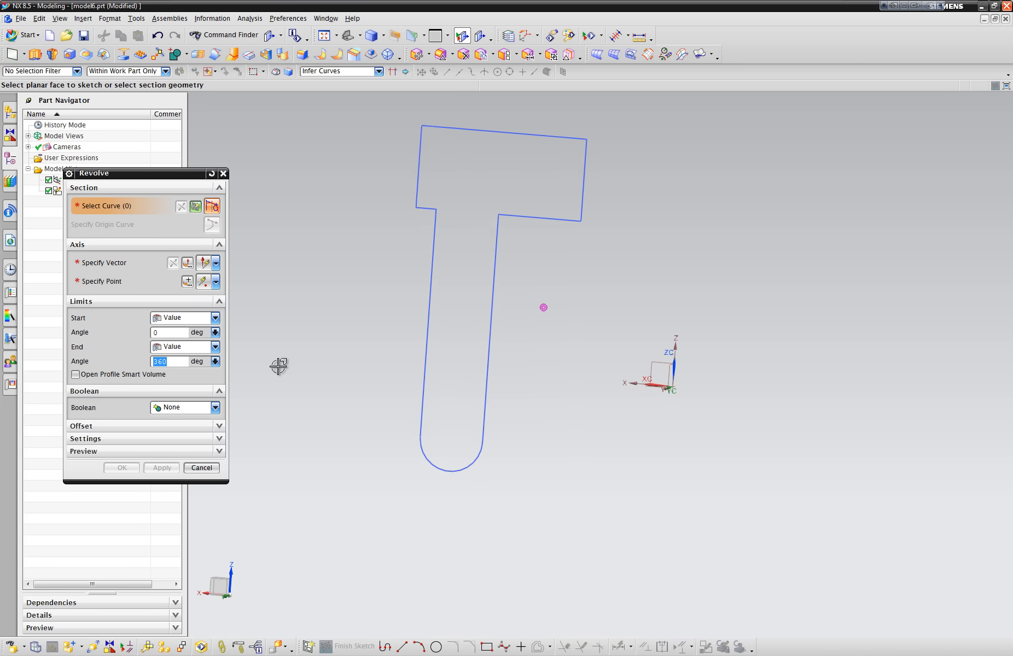
{"action": "left_click", "coordinate": [223, 174]}
Step: Open the T-profile sketch and create a reference point at X 0.859061, Y 0, Z -1 in, then leave the sketch
{"action": "double_click", "coordinate": [92, 190]}
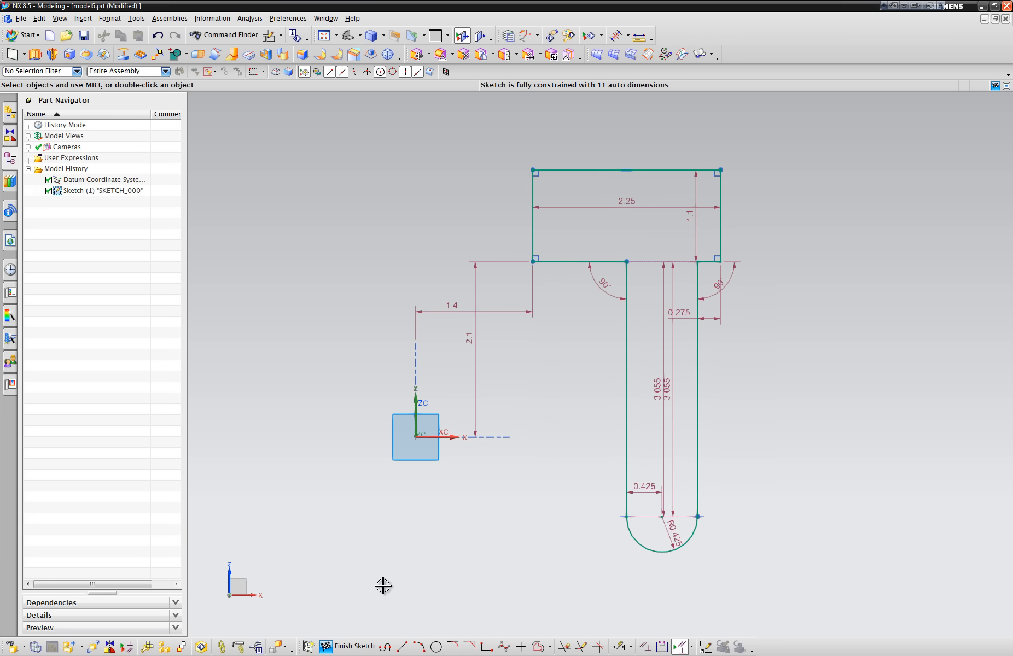
{"action": "key", "text": "l"}
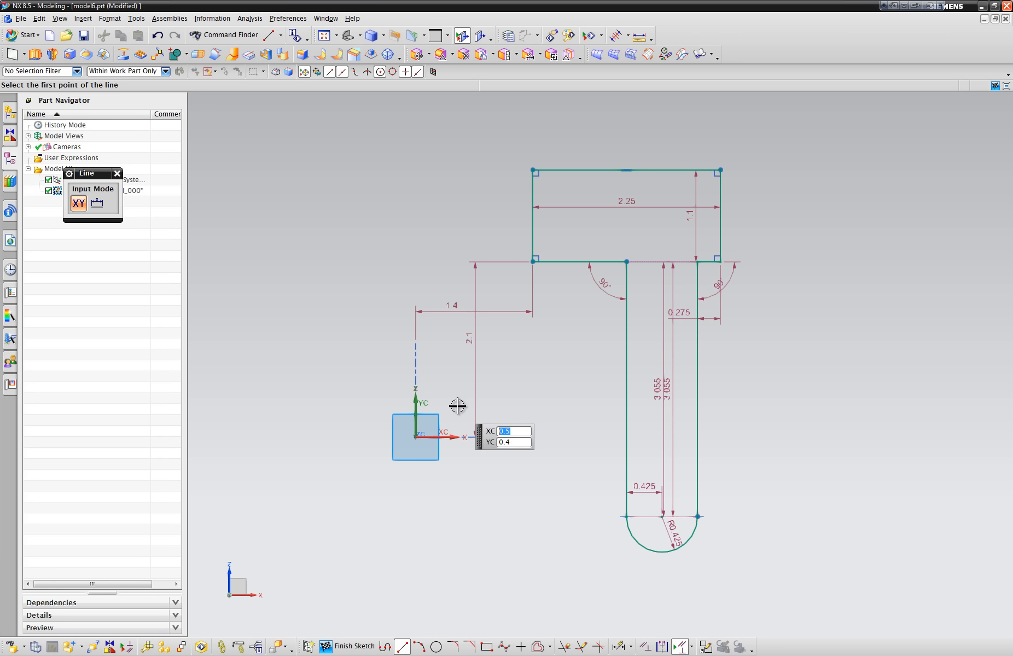
{"action": "left_click", "coordinate": [25, 54]}
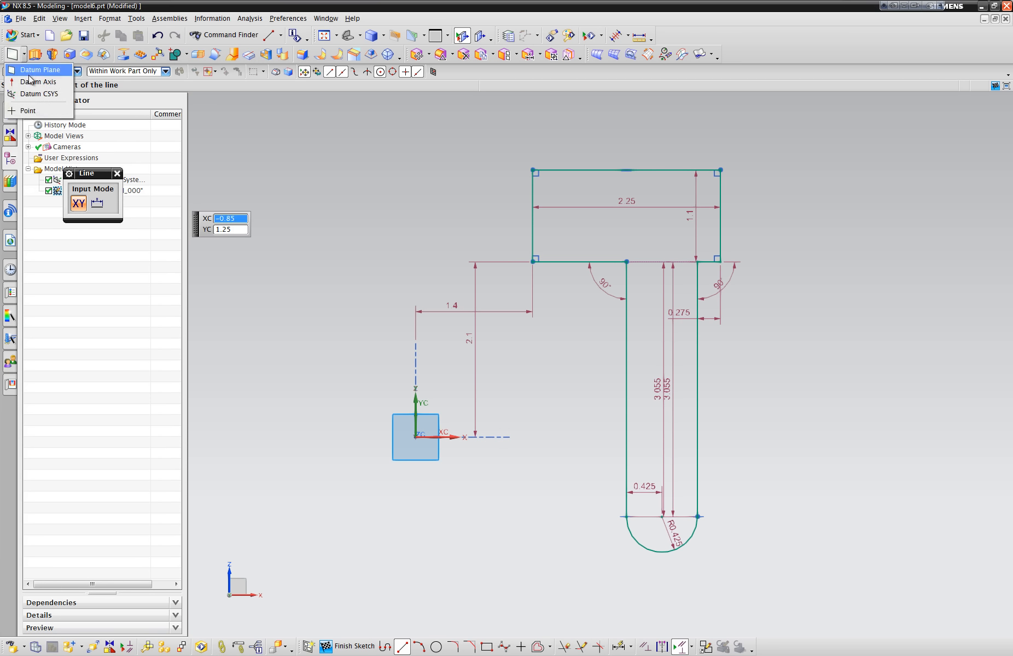
{"action": "left_click", "coordinate": [27, 110]}
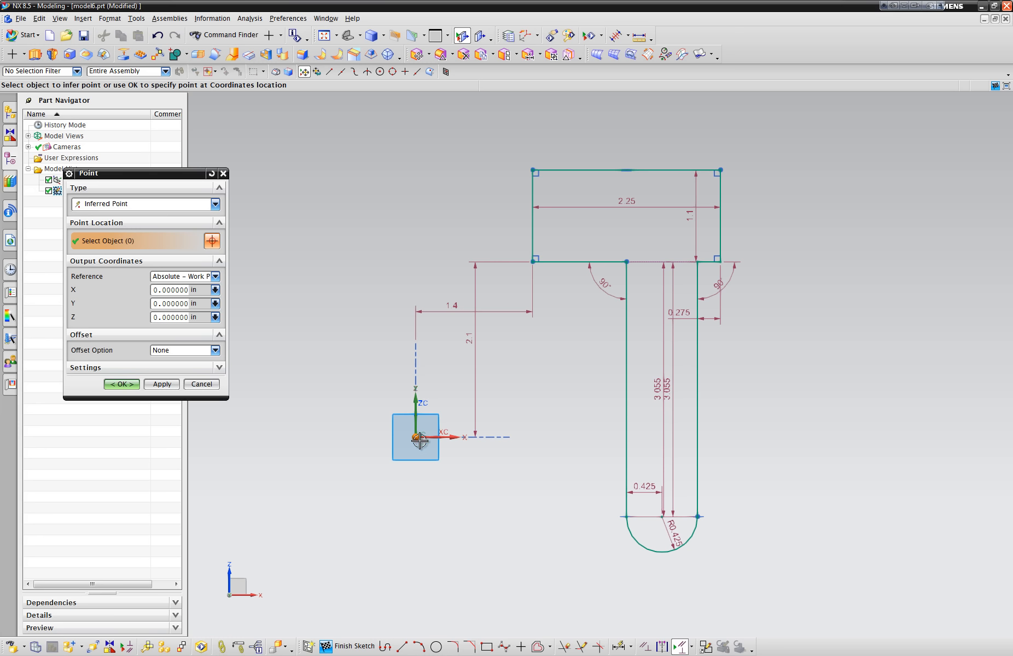
{"action": "left_click", "coordinate": [487, 511]}
{"action": "scroll", "coordinate": [293, 325], "scroll_direction": "up", "scroll_amount": 2}
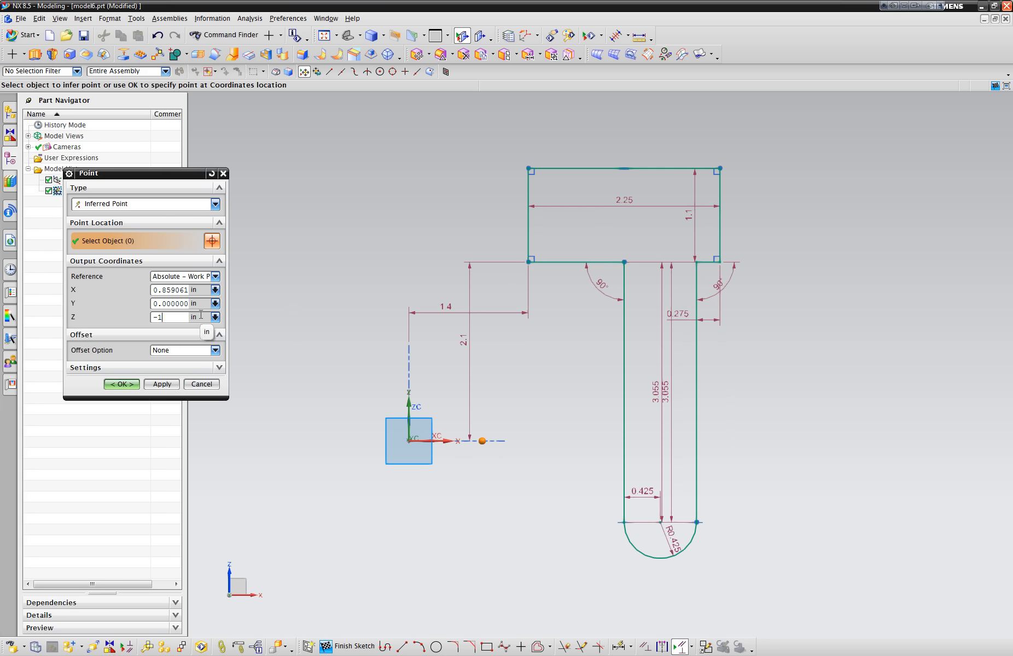
{"action": "left_click", "coordinate": [158, 303]}
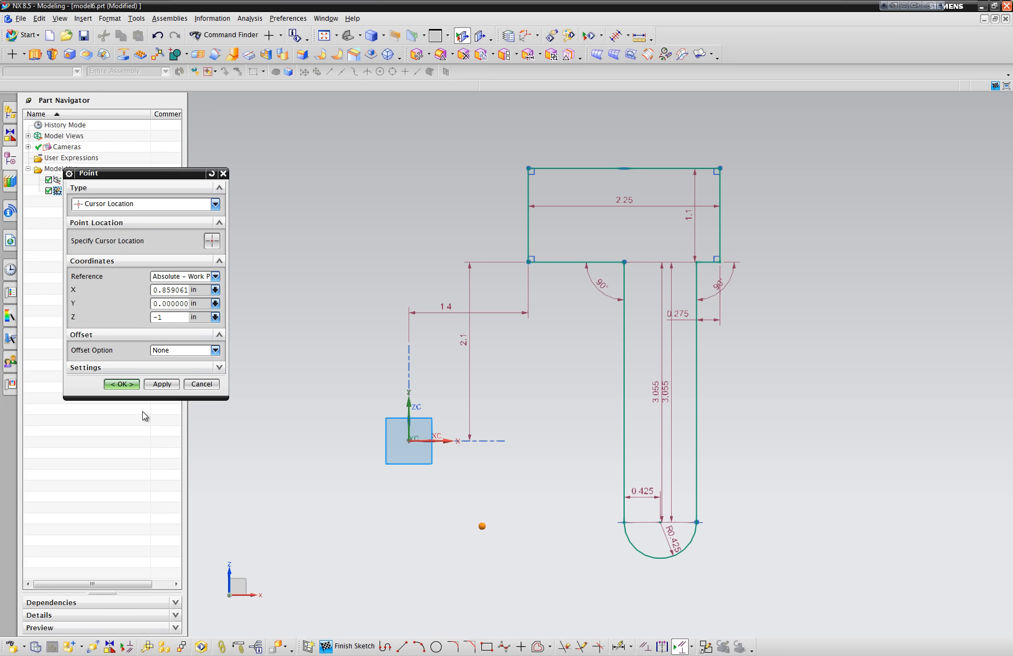
{"action": "left_click", "coordinate": [123, 384]}
{"action": "mouse_move", "coordinate": [432, 509]}
{"action": "middle_mouse_down"}
{"action": "mouse_move", "coordinate": [466, 543]}
{"action": "mouse_move", "coordinate": [576, 562]}
{"action": "mouse_move", "coordinate": [608, 366]}
{"action": "middle_mouse_up"}
{"action": "left_click", "coordinate": [480, 520]}
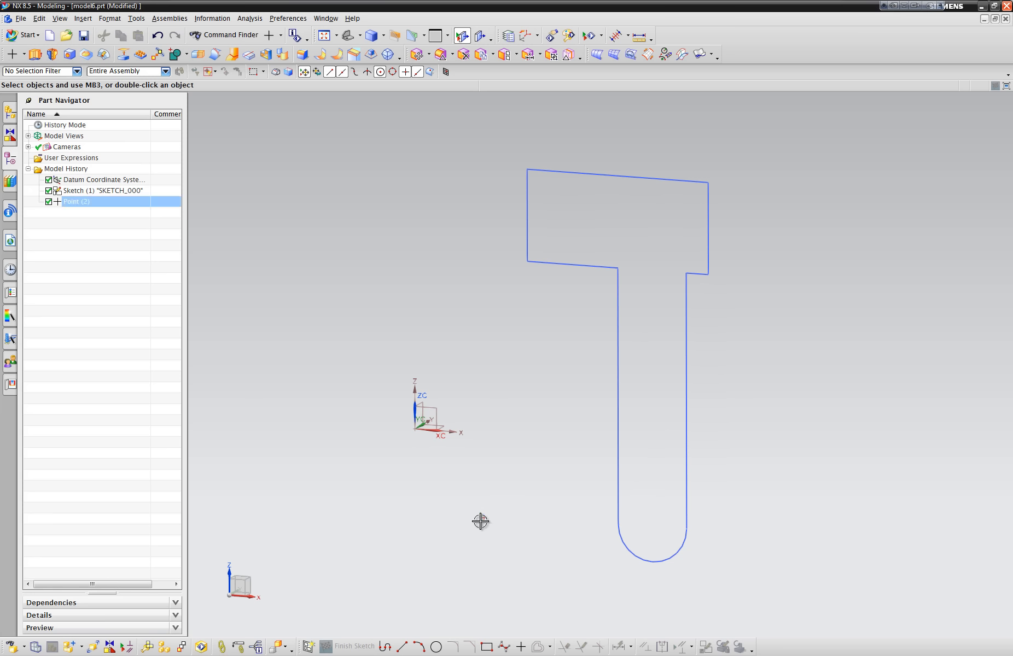
{"action": "key", "text": "Escape"}
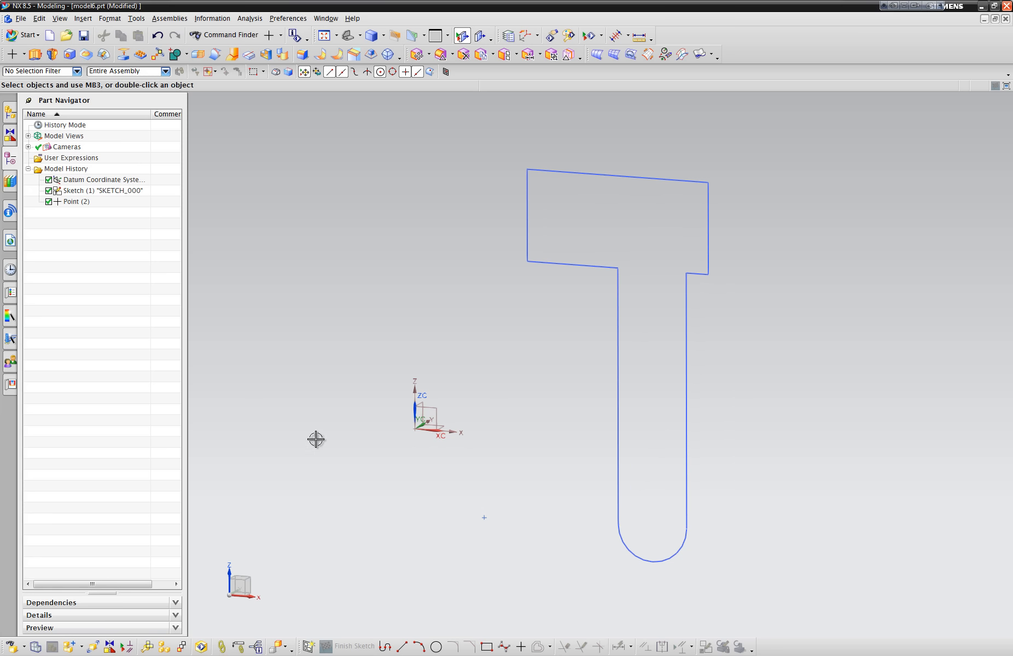
Step: Try to revolve the profile 360 degrees about a two-point vector from the head's upper corner above the longer overhang to the reference point, and reset the settings
{"action": "left_click", "coordinate": [53, 54]}
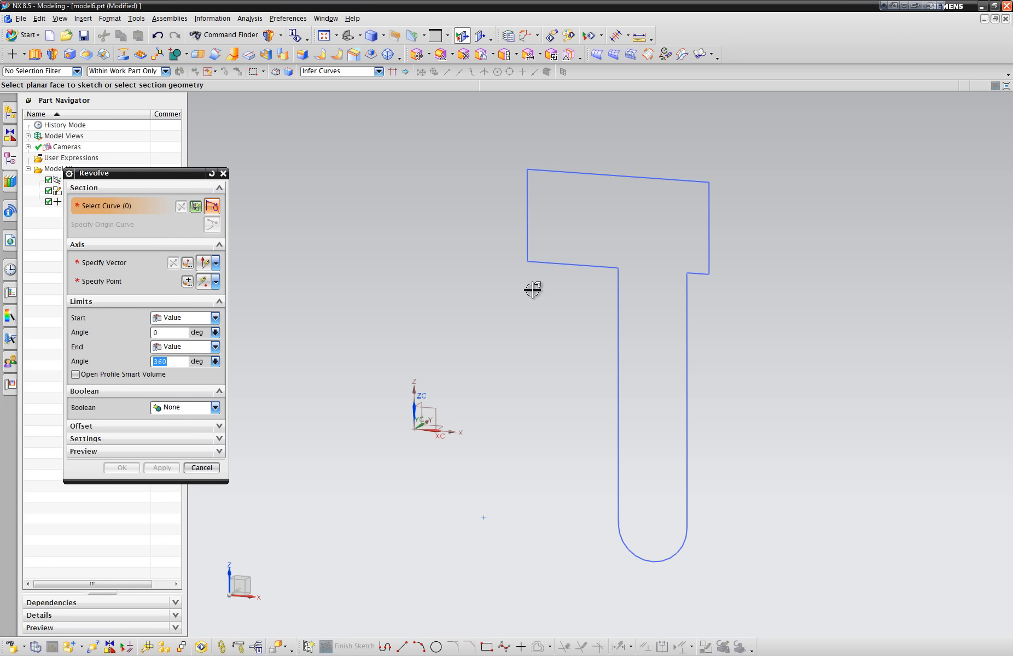
{"action": "left_click", "coordinate": [567, 179]}
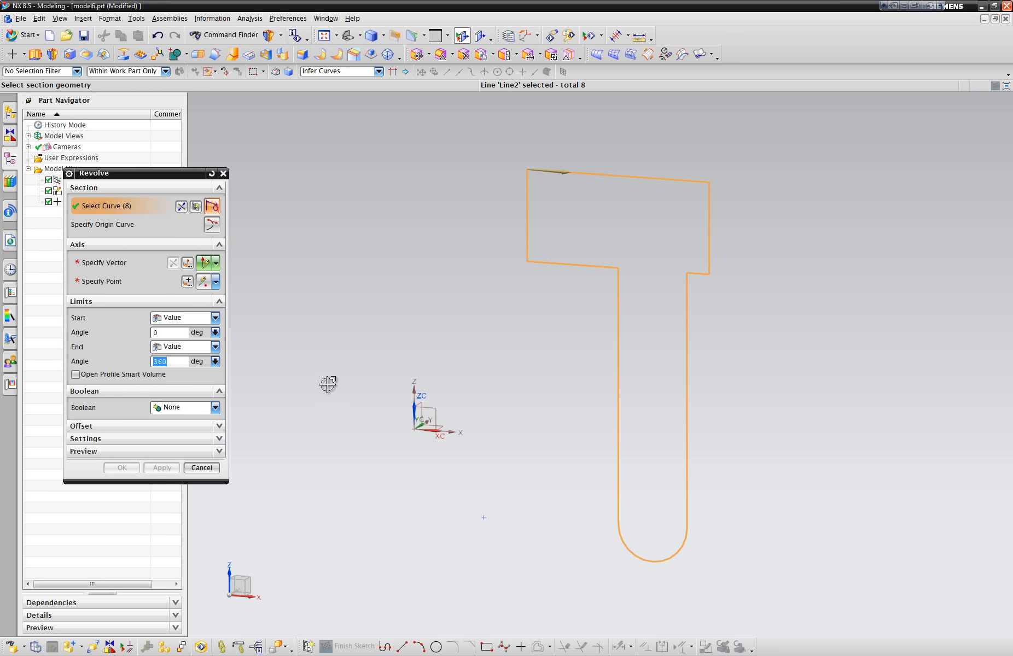
{"action": "left_click", "coordinate": [216, 263]}
{"action": "left_click", "coordinate": [207, 308]}
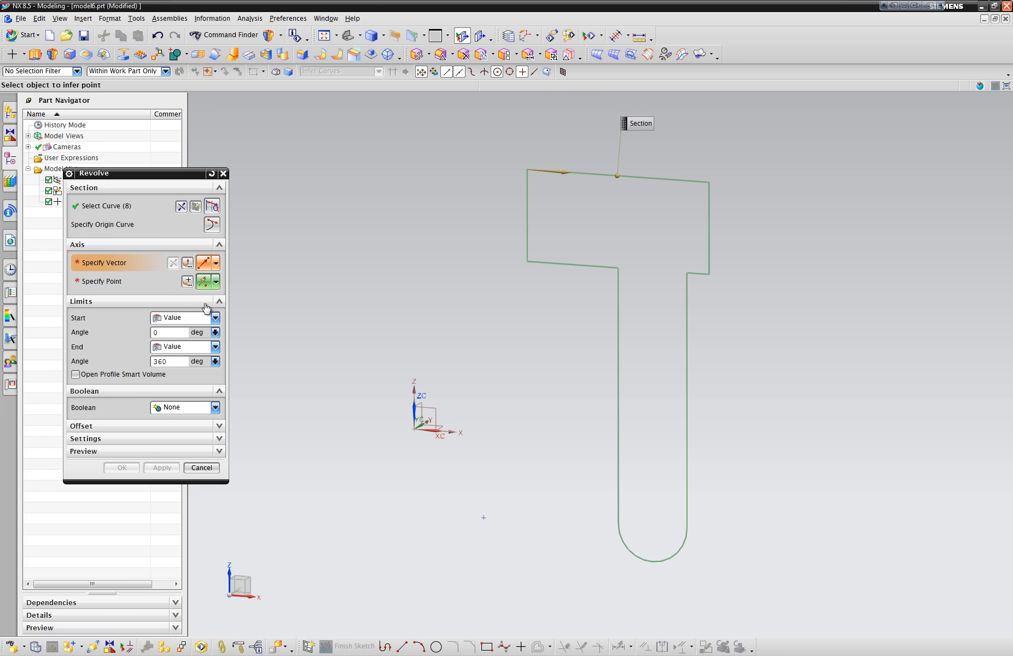
{"action": "mouse_move", "coordinate": [540, 384]}
{"action": "middle_mouse_down"}
{"action": "mouse_move", "coordinate": [574, 447]}
{"action": "mouse_move", "coordinate": [544, 519]}
{"action": "middle_mouse_up"}
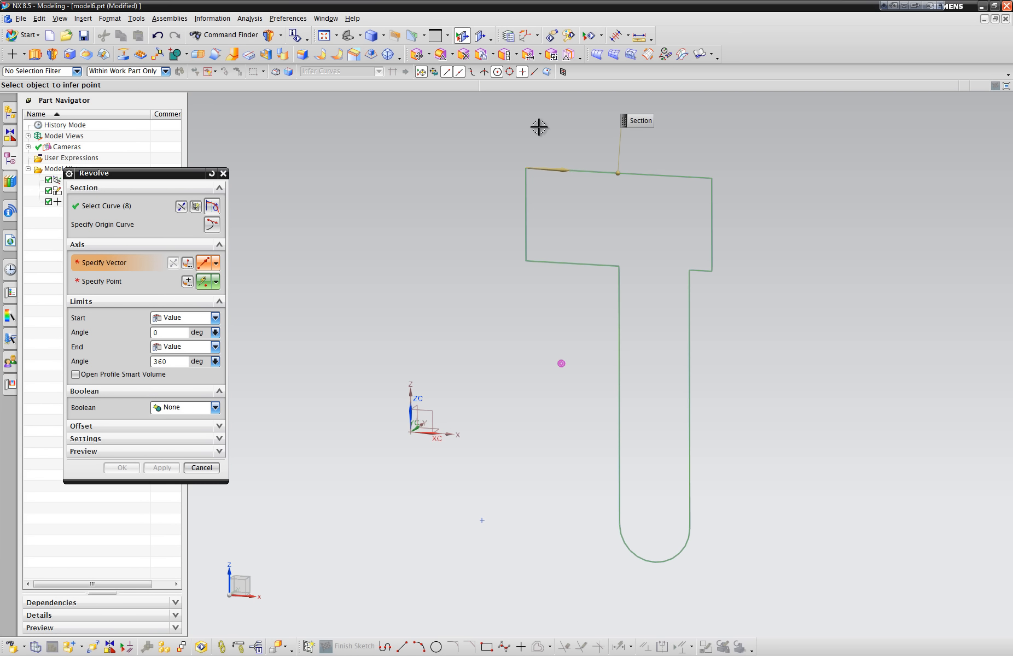
{"action": "left_click", "coordinate": [524, 169]}
{"action": "left_click", "coordinate": [481, 523]}
{"action": "middle_click_drag", "start_coordinate": [481, 519], "coordinate": [506, 351]}
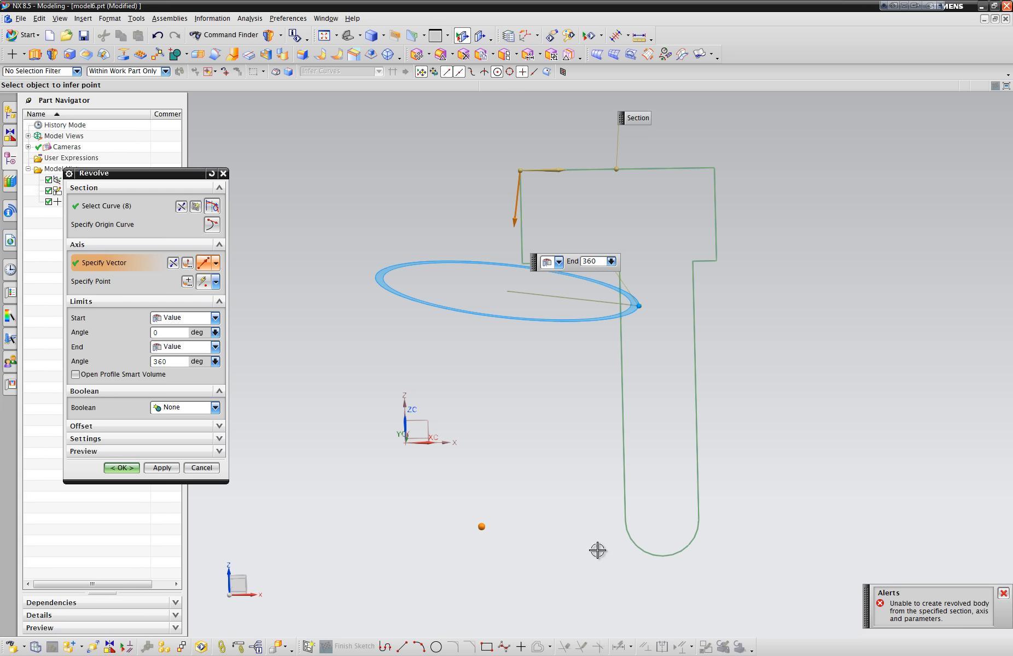
{"action": "left_click", "coordinate": [210, 174]}
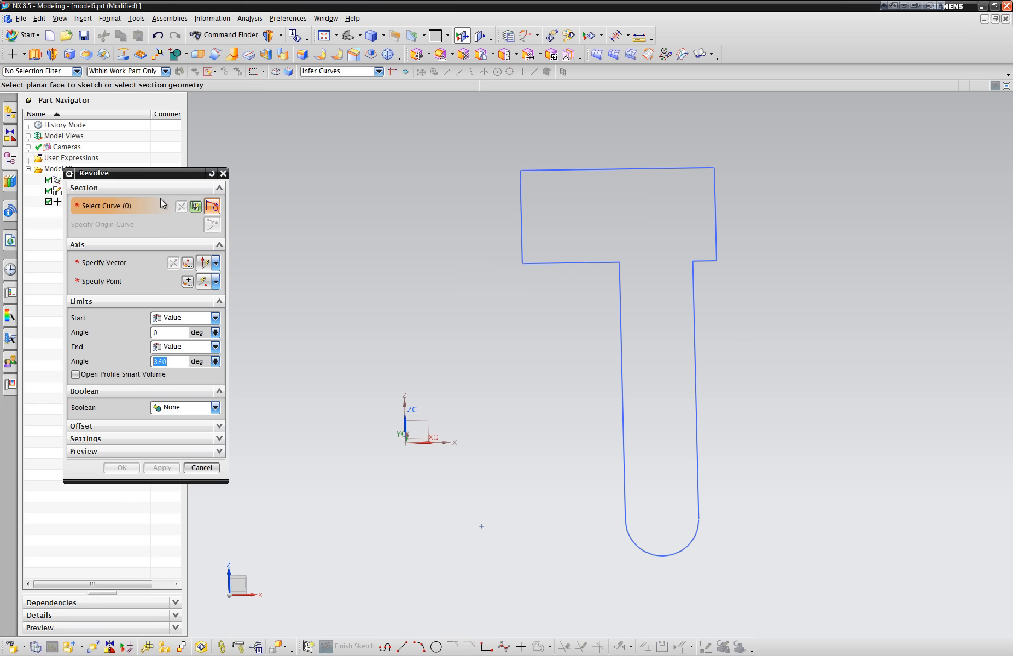
Step: Select the T profile as the Revolve section and try a two-point axis from the reference point to the longer overhang's lower corner
{"action": "left_click", "coordinate": [538, 172]}
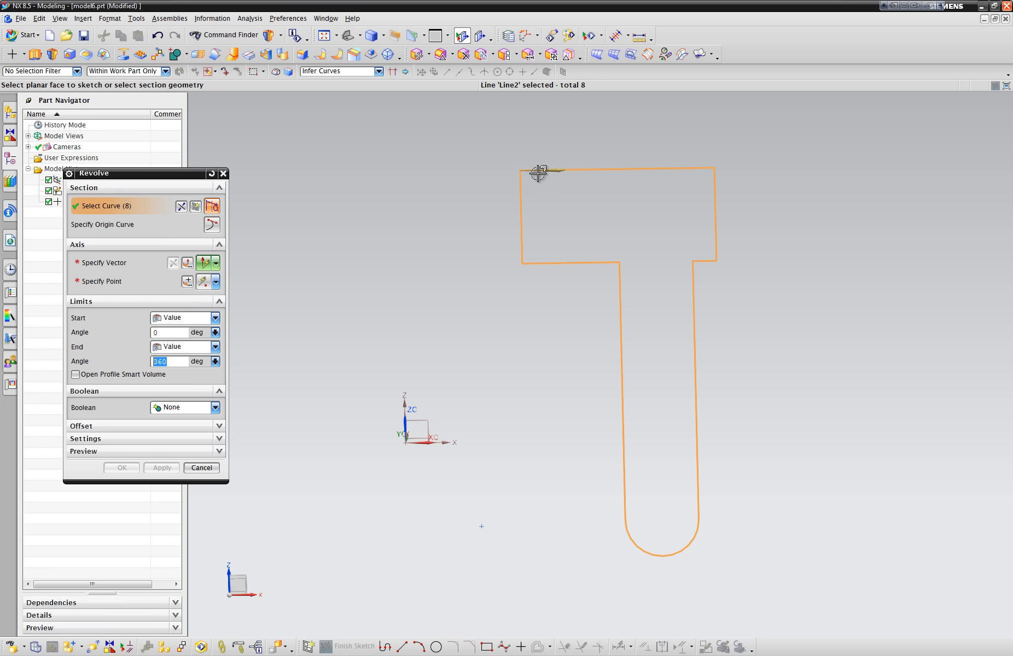
{"action": "left_click", "coordinate": [216, 265]}
{"action": "left_click", "coordinate": [205, 299]}
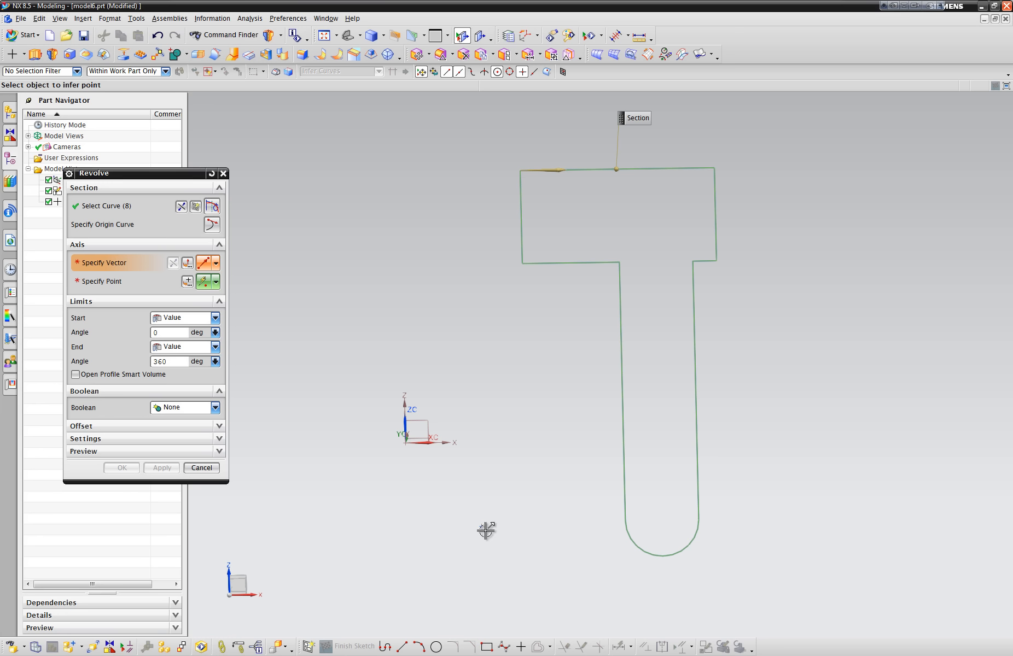
{"action": "left_click", "coordinate": [481, 526]}
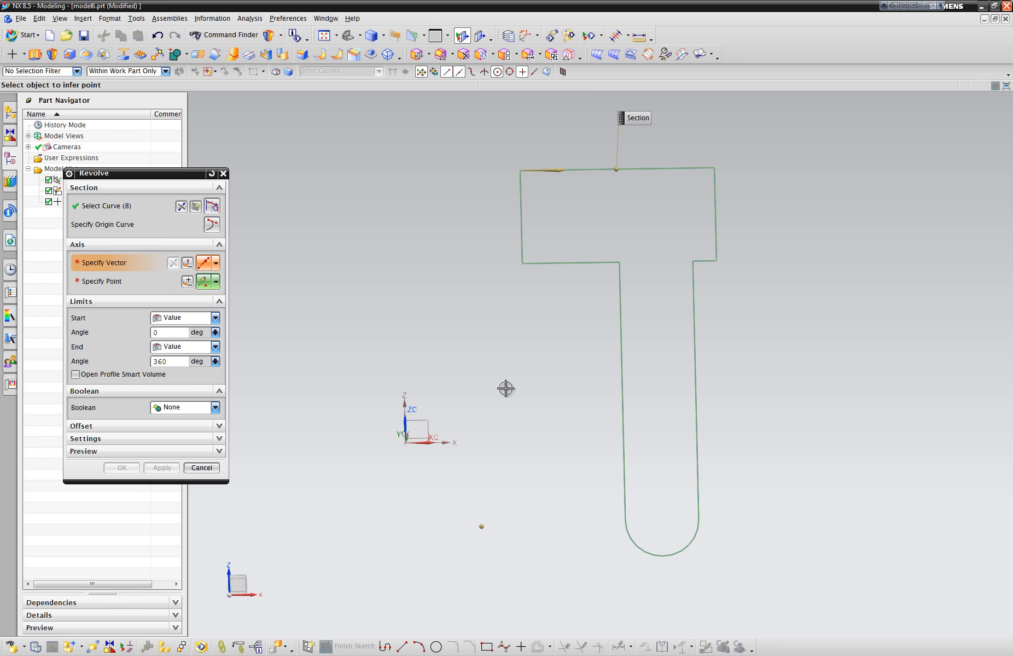
{"action": "left_click", "coordinate": [522, 263]}
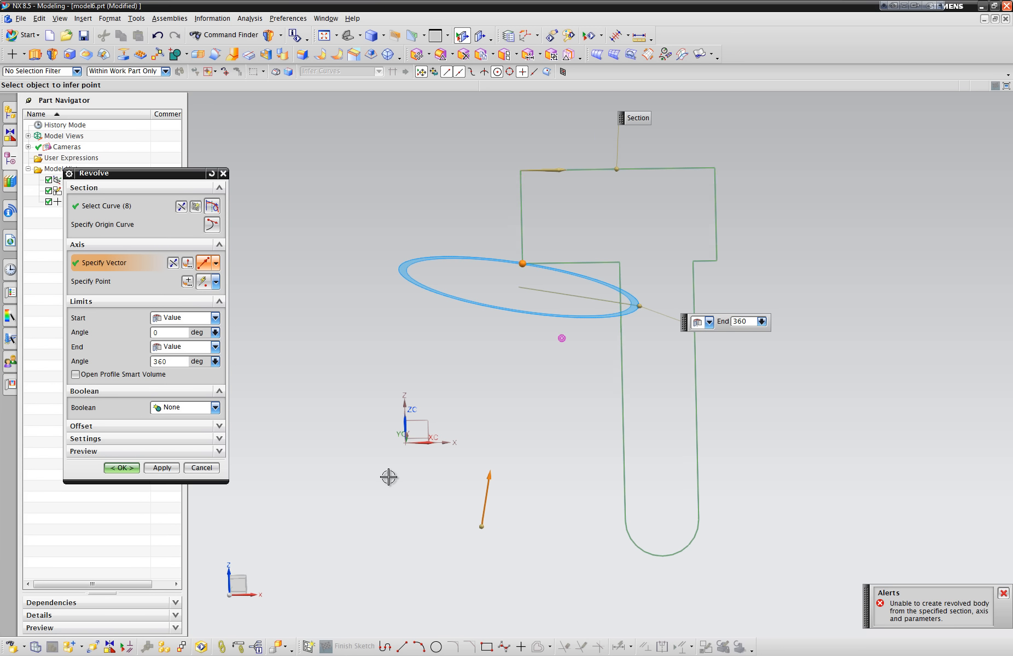
{"action": "middle_click_drag", "start_coordinate": [388, 477], "coordinate": [389, 477]}
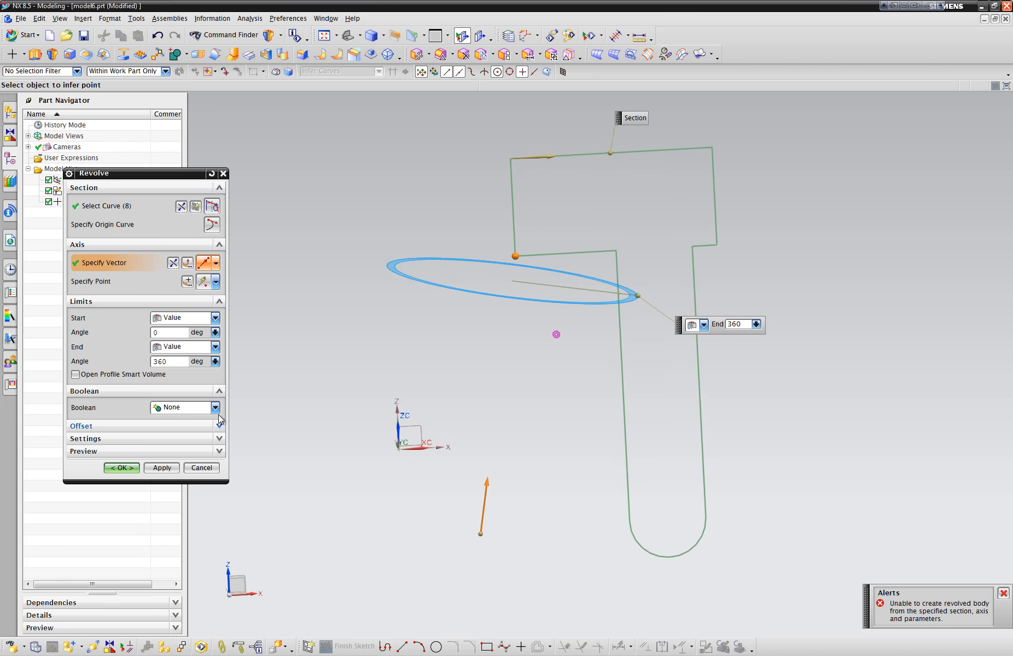
Step: Set the Revolve axis to the positive ZC direction through the reference point, with the angle spanning 0 to 360 degrees
{"action": "left_click", "coordinate": [217, 265]}
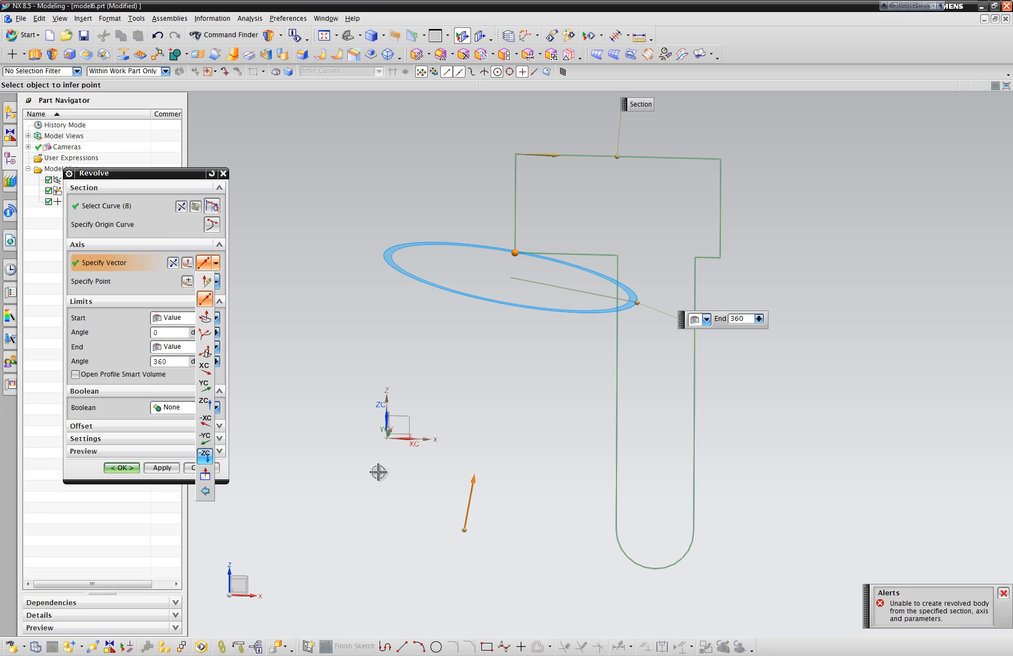
{"action": "left_click", "coordinate": [204, 405]}
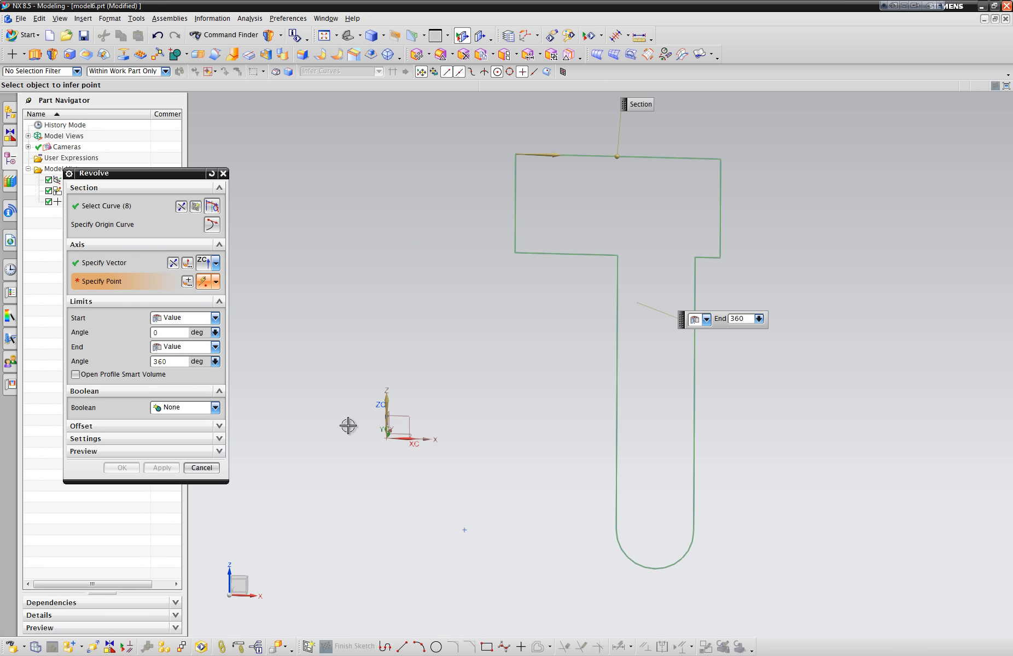
{"action": "left_click", "coordinate": [134, 261]}
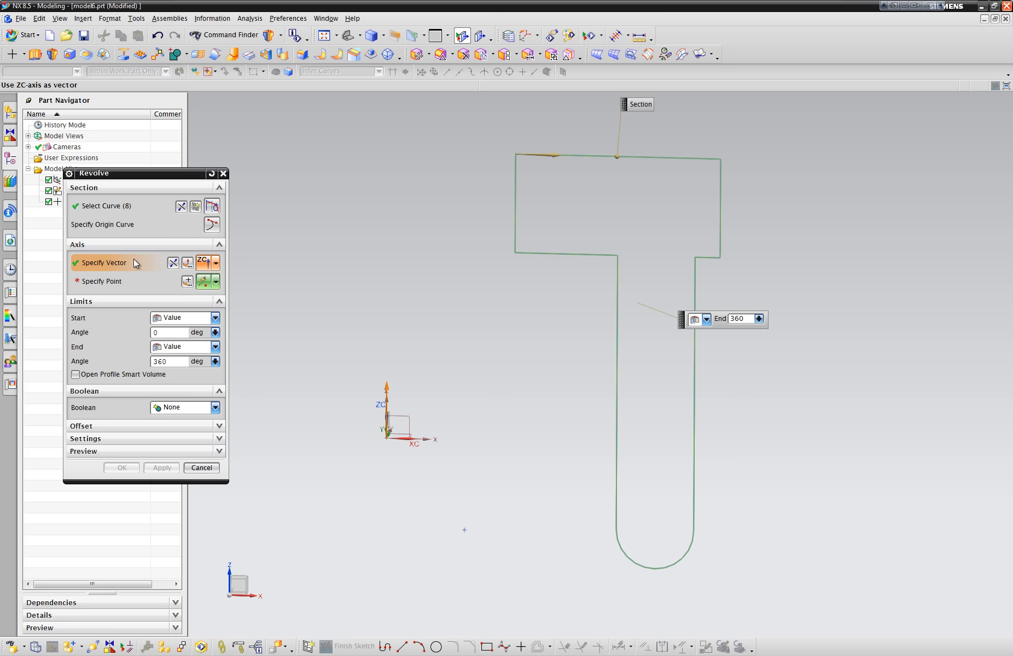
{"action": "scroll", "coordinate": [235, 369], "scroll_direction": "up", "scroll_amount": 2}
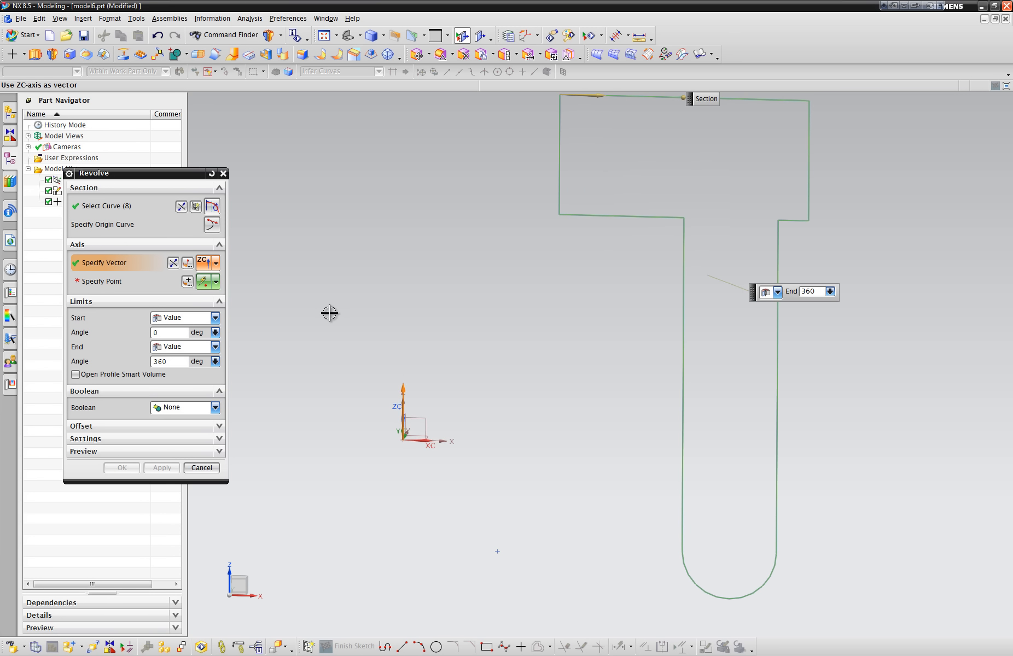
{"action": "scroll", "coordinate": [403, 324], "scroll_direction": "down", "scroll_amount": 2}
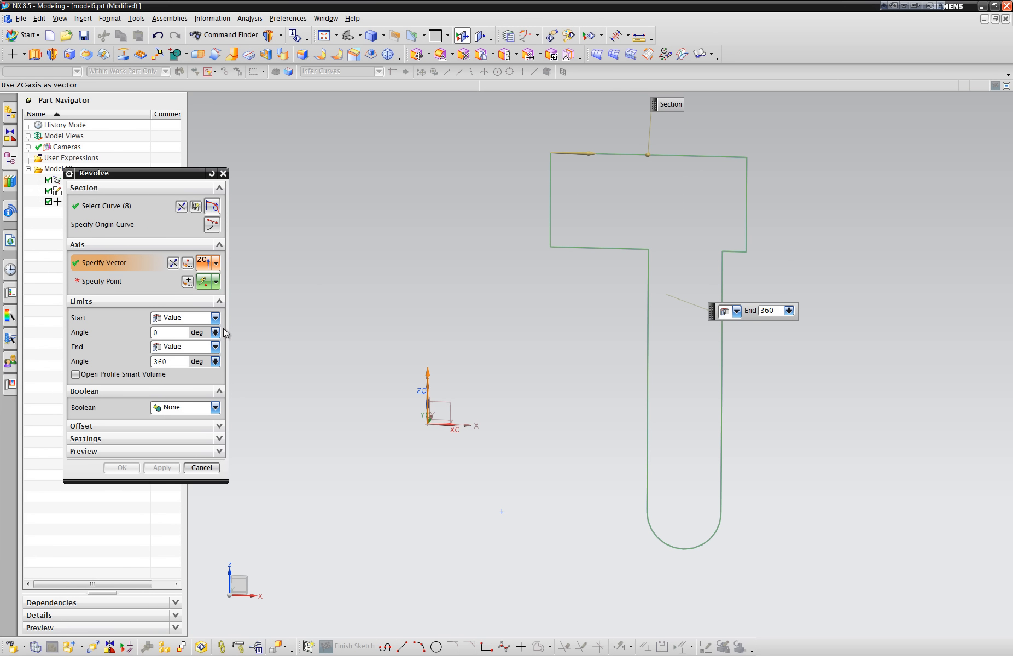
{"action": "left_click", "coordinate": [156, 283]}
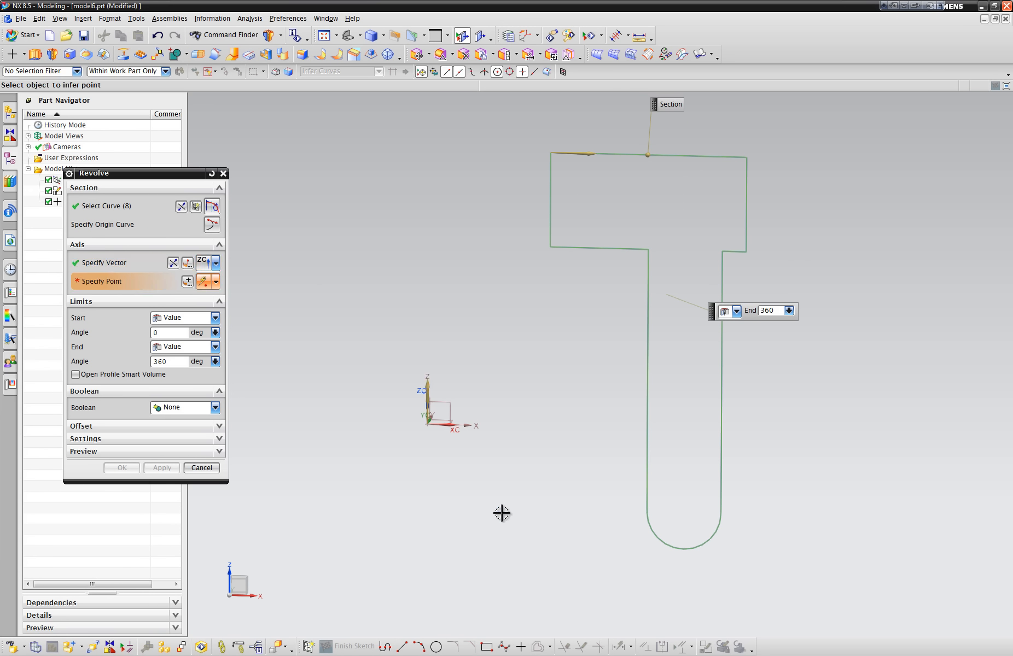
{"action": "left_click", "coordinate": [502, 533]}
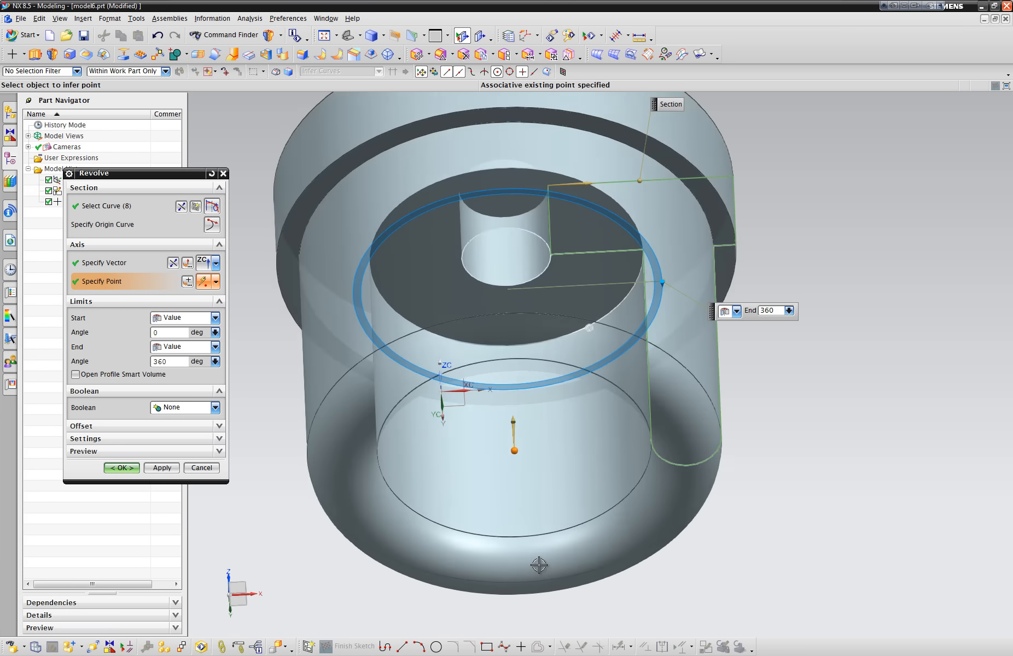
{"action": "middle_click_drag", "start_coordinate": [539, 565], "coordinate": [345, 548]}
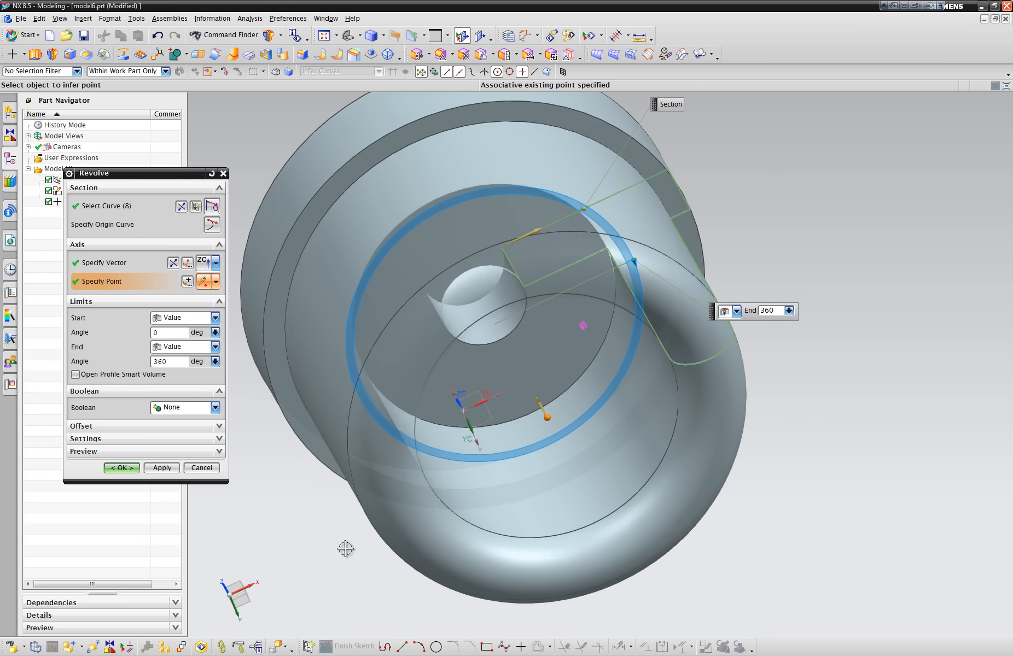
Step: Show the revolved body as a result, inspect its hollow end from several angles, and undo the result
{"action": "left_click", "coordinate": [128, 451]}
{"action": "left_click", "coordinate": [211, 470]}
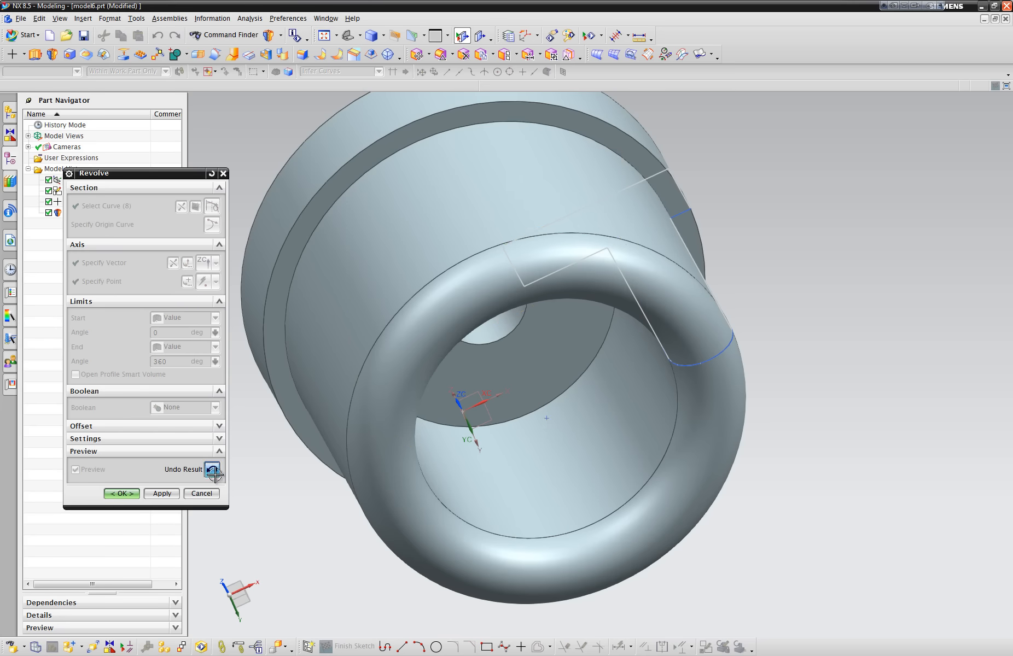
{"action": "mouse_move", "coordinate": [262, 509]}
{"action": "middle_mouse_down"}
{"action": "mouse_move", "coordinate": [307, 512]}
{"action": "mouse_move", "coordinate": [375, 384]}
{"action": "middle_mouse_up"}
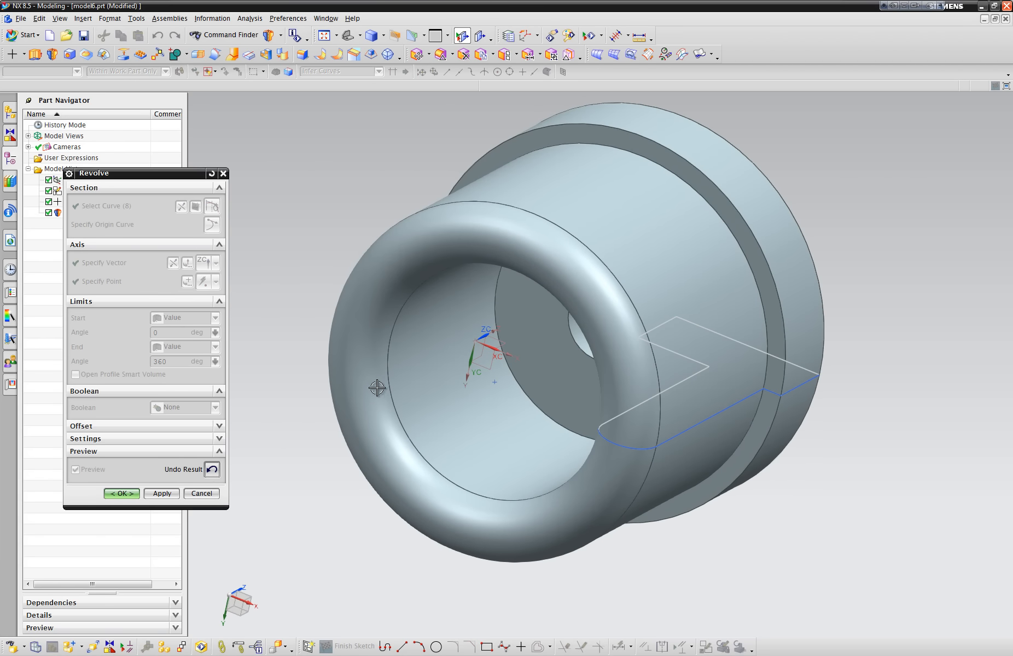
{"action": "middle_click_drag", "start_coordinate": [425, 414], "coordinate": [422, 432]}
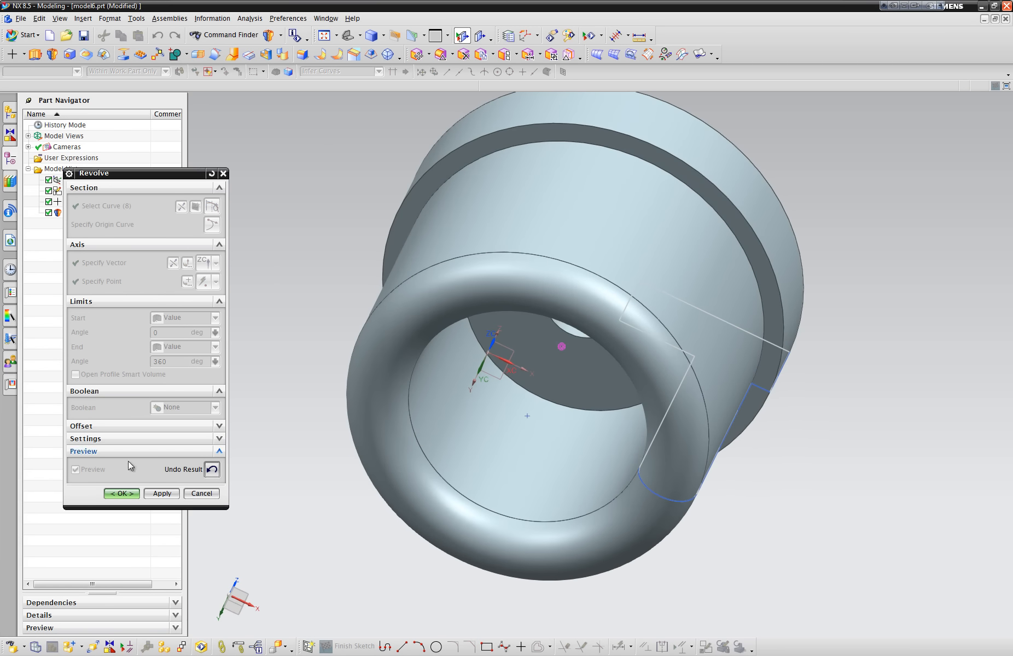
{"action": "left_click", "coordinate": [211, 469]}
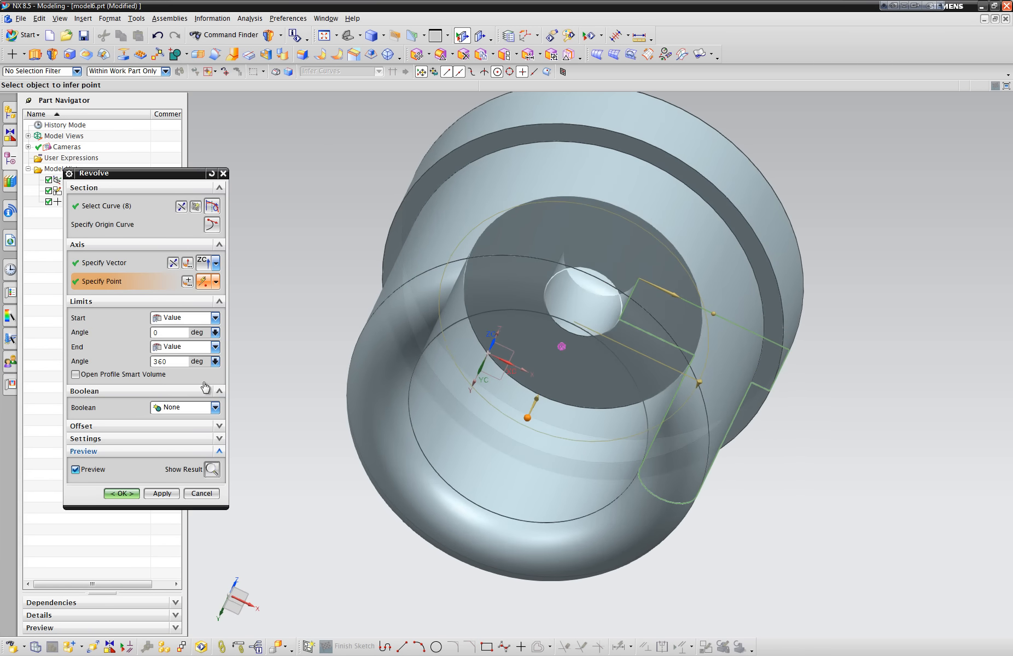
Step: Turn off the Revolve preview and create the 360-degree body about the ZC axis with Boolean None
{"action": "left_click", "coordinate": [217, 263]}
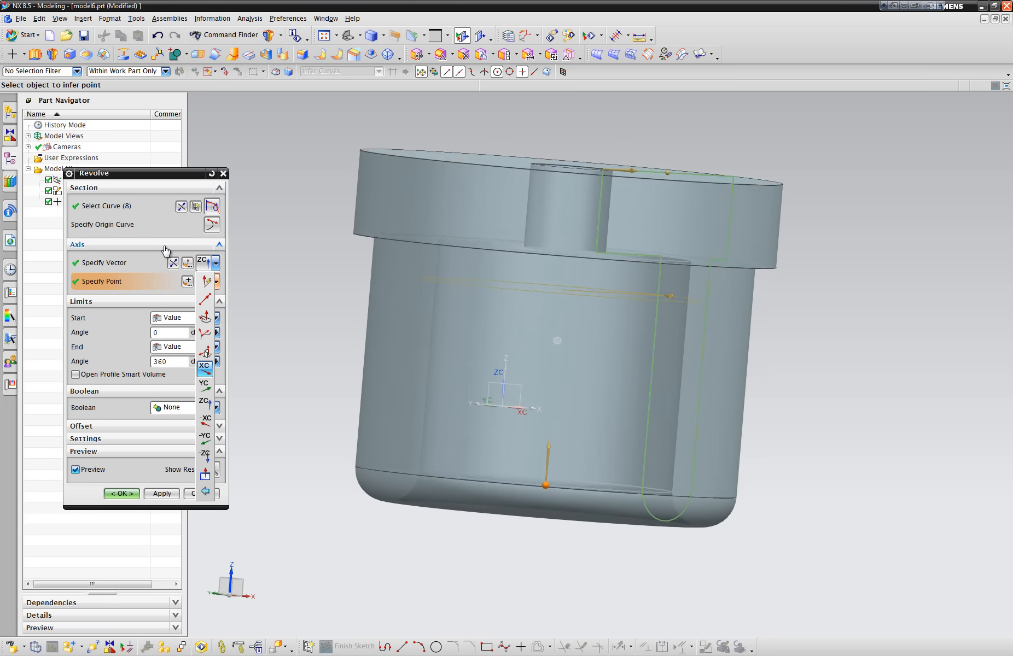
{"action": "middle_click_drag", "start_coordinate": [656, 407], "coordinate": [580, 418]}
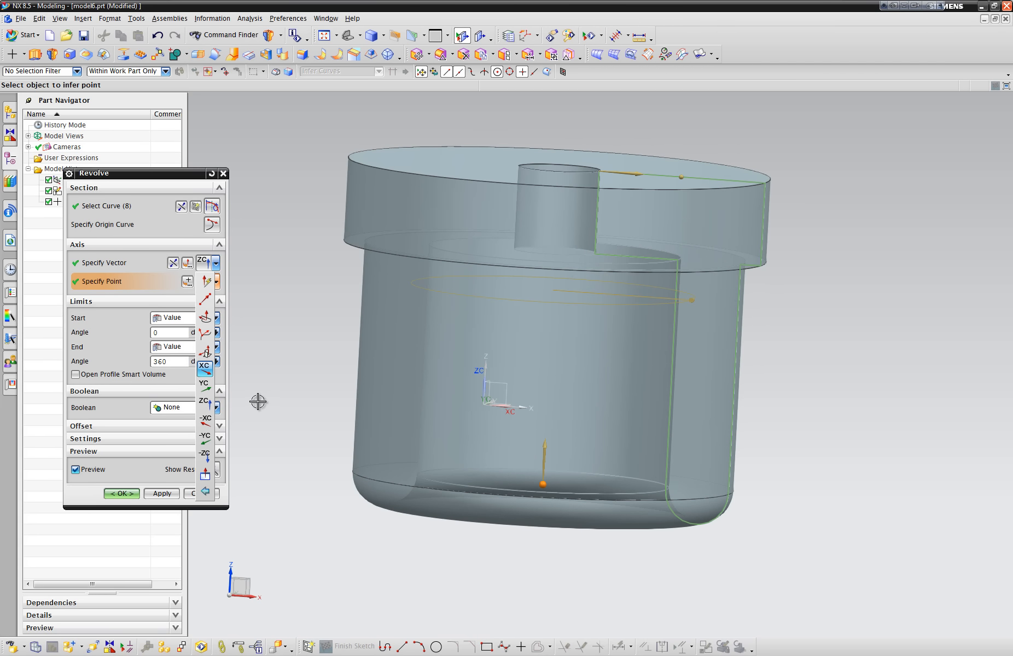
{"action": "left_click", "coordinate": [76, 469]}
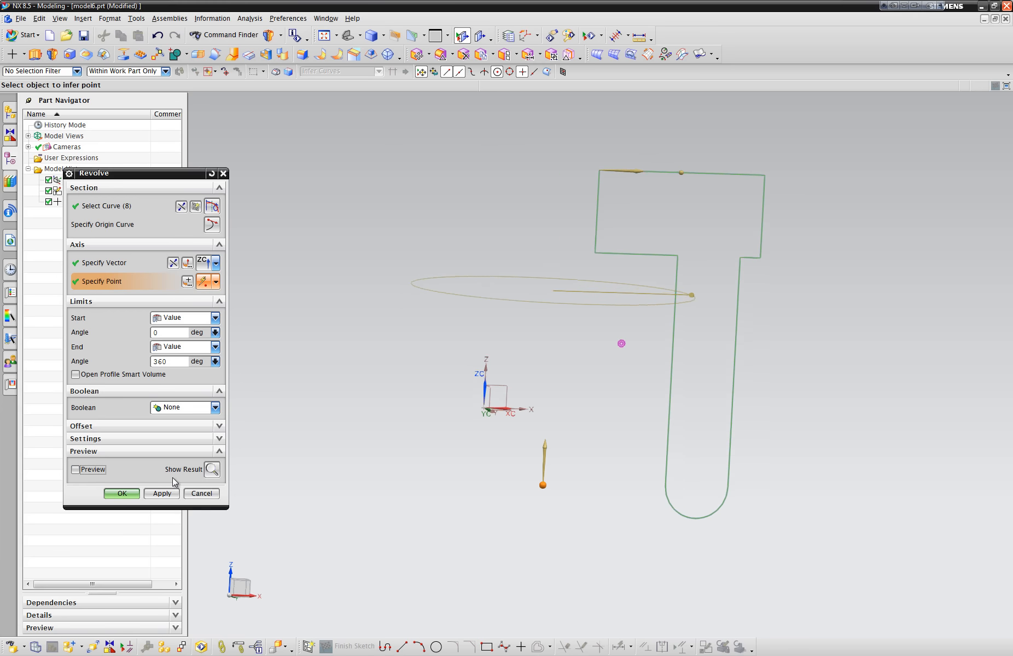
{"action": "left_click", "coordinate": [122, 493]}
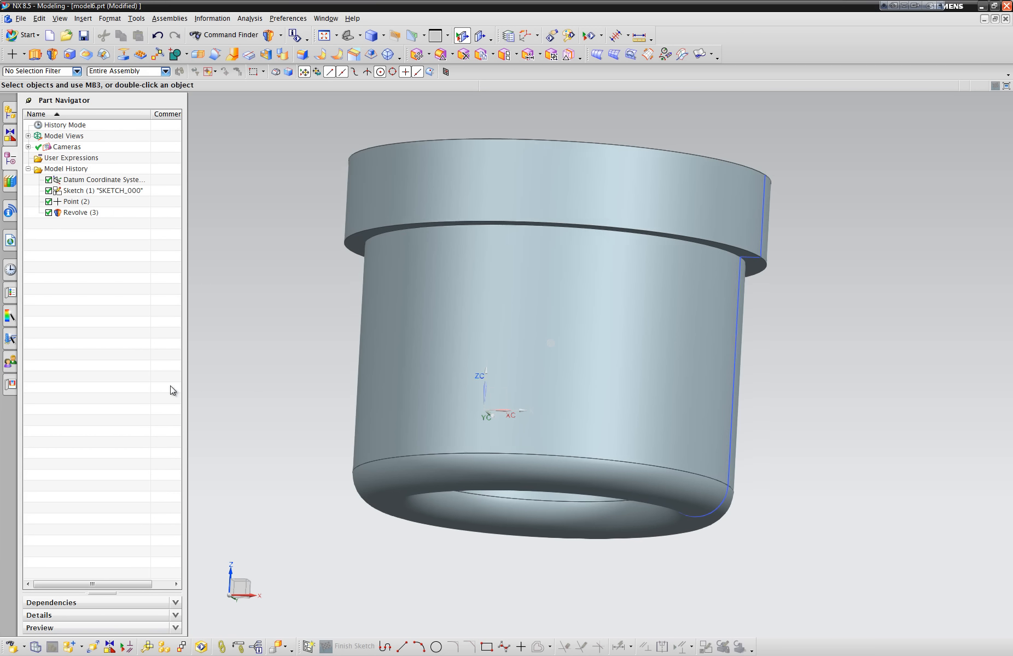
Step: Try moving the revolve axis's reference point to X 2.0 in, and dismiss the update report
{"action": "double_click", "coordinate": [84, 201]}
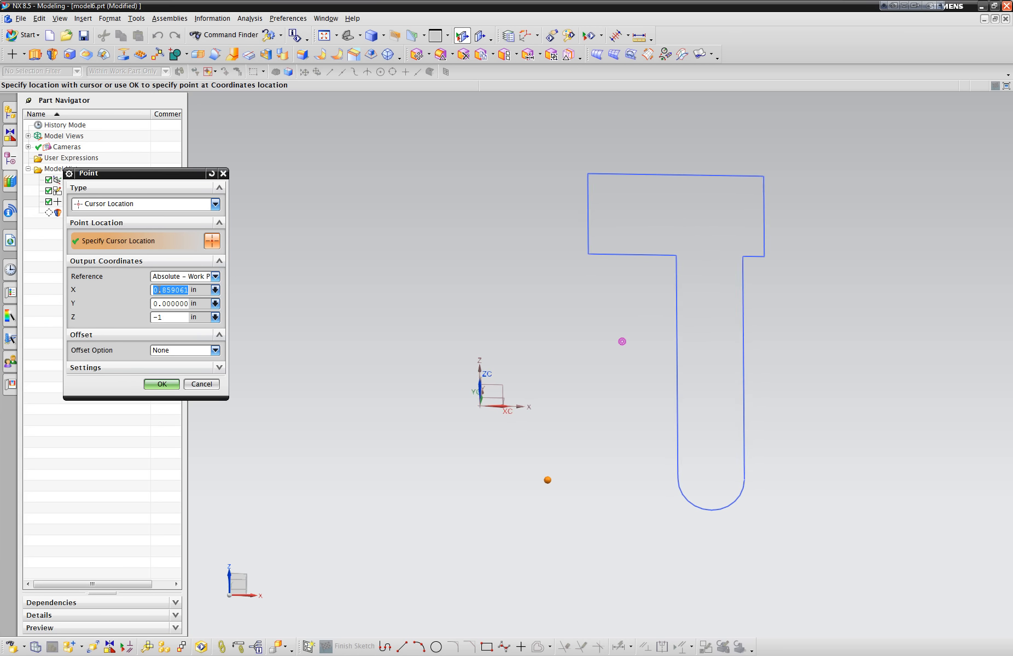
{"action": "left_click", "coordinate": [156, 290]}
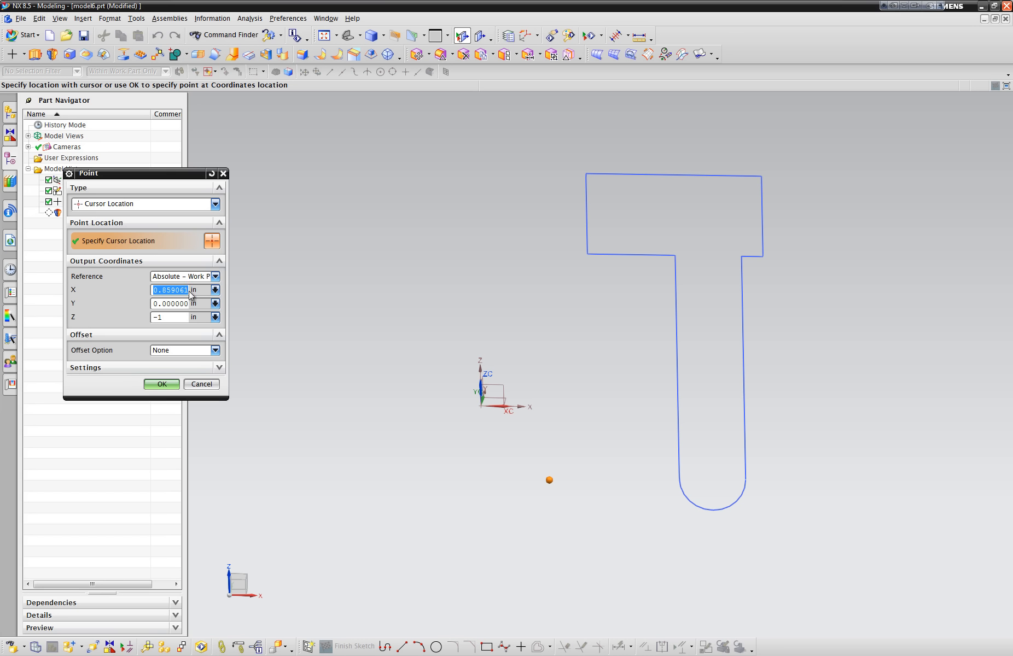
{"action": "type", "text": "2"}
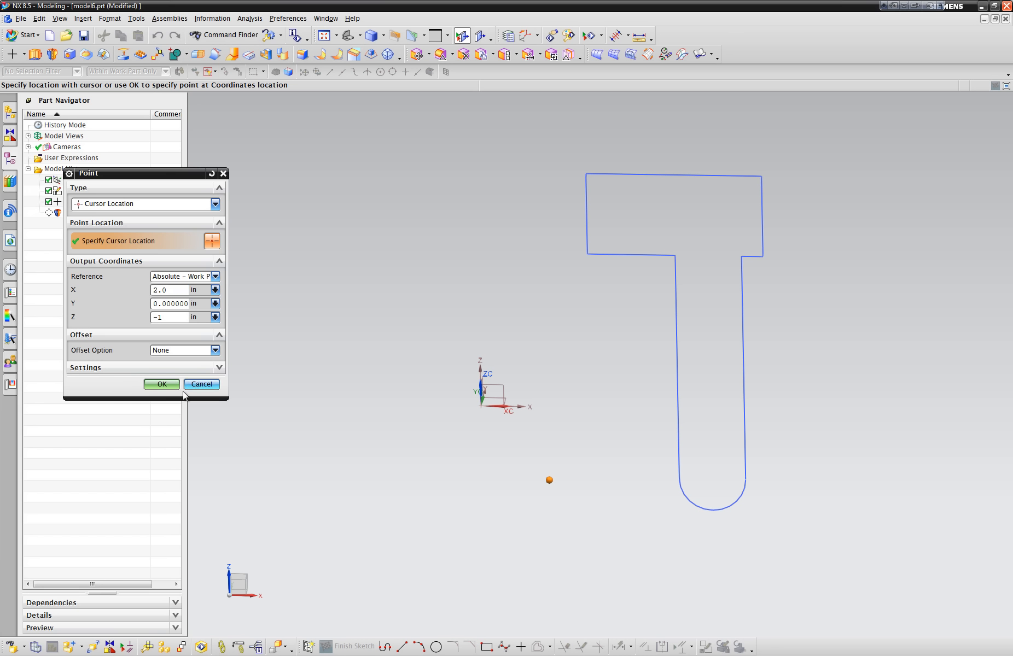
{"action": "left_click", "coordinate": [164, 384]}
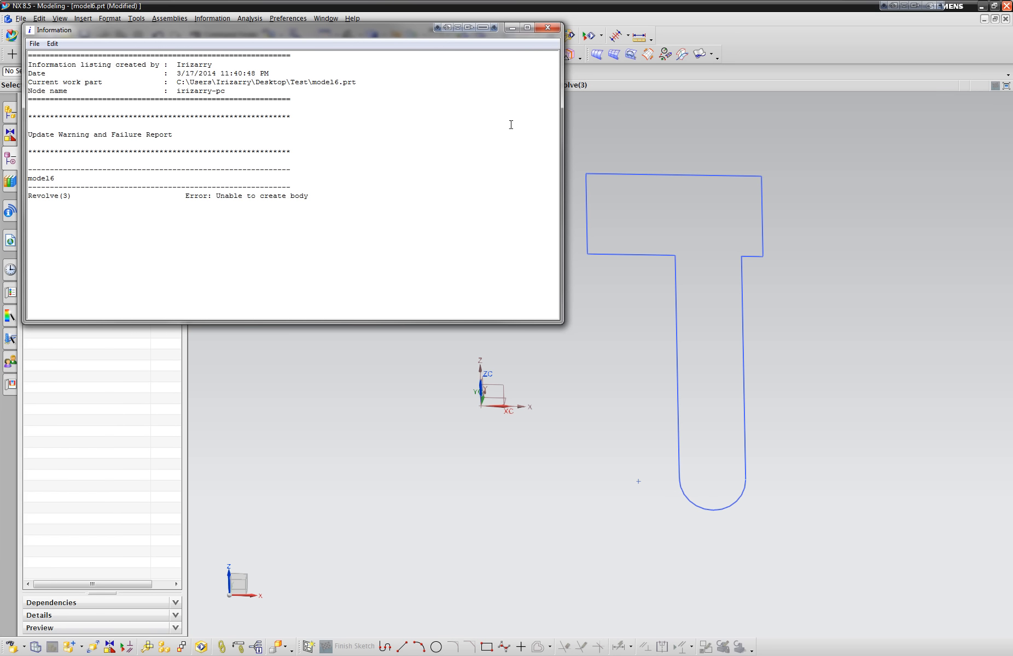
{"action": "left_click", "coordinate": [548, 28]}
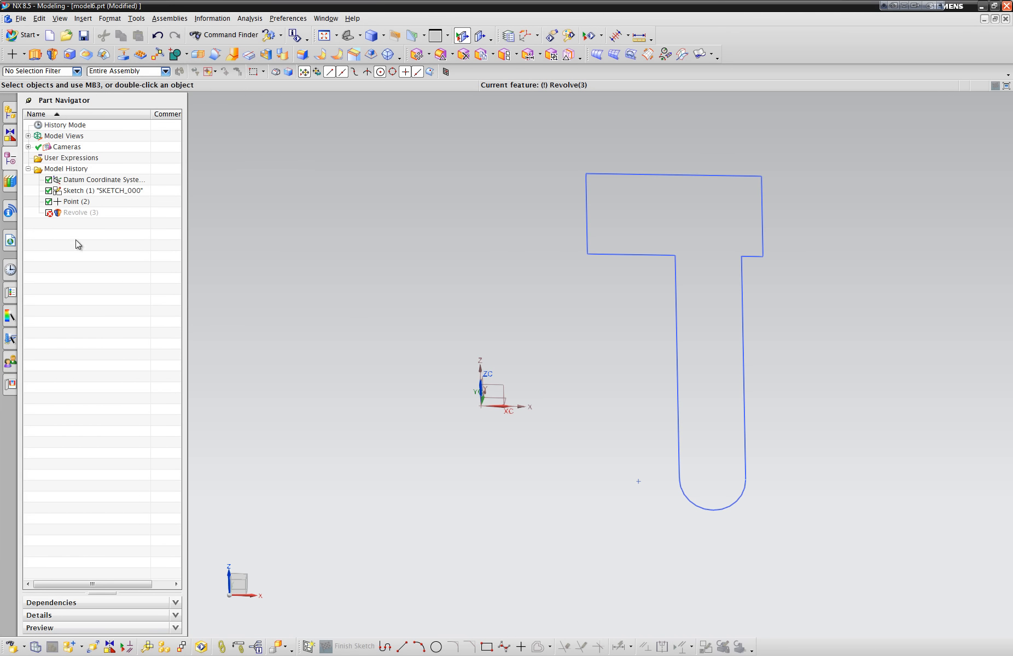
Step: Reduce the reference point's X coordinate so the axis lies clear of the T profile, and inspect the rebuilt body's hollow end
{"action": "double_click", "coordinate": [75, 202]}
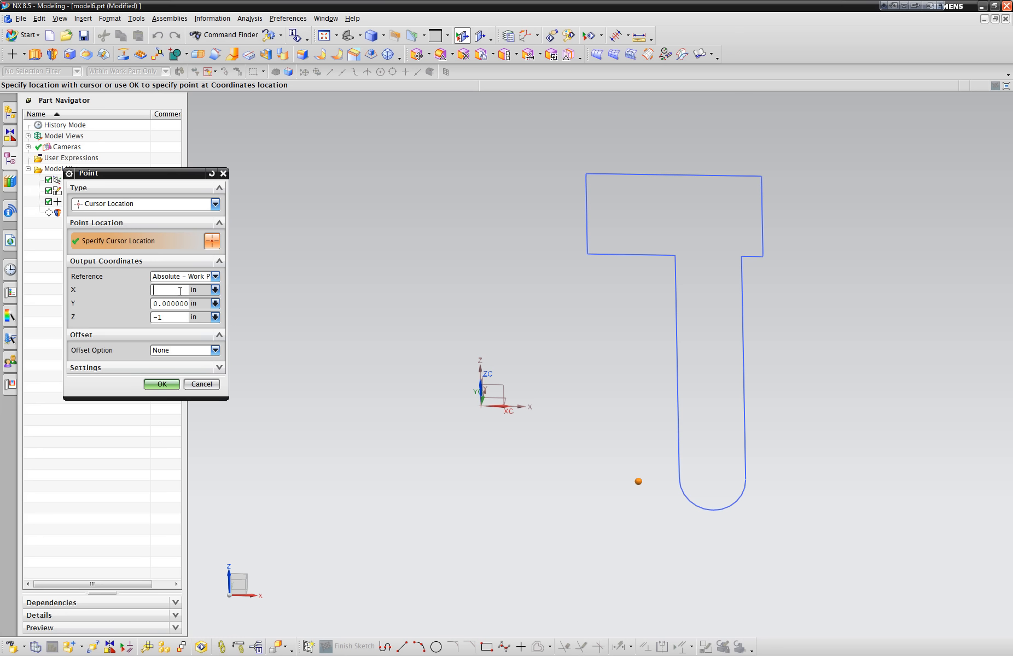
{"action": "left_click", "coordinate": [161, 384]}
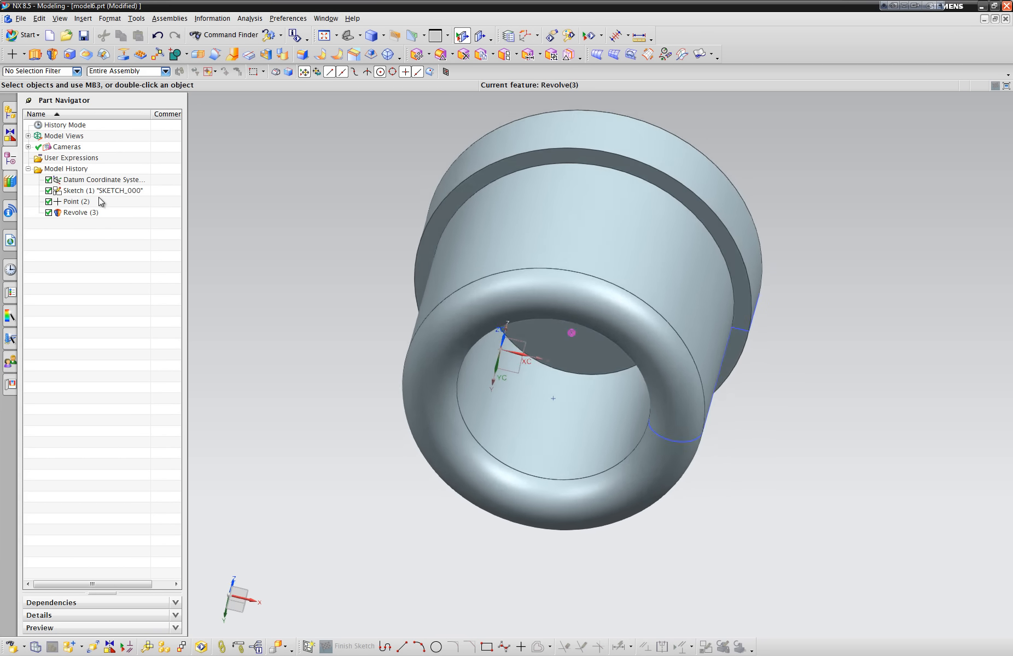
{"action": "middle_click_drag", "start_coordinate": [196, 180], "coordinate": [794, 148]}
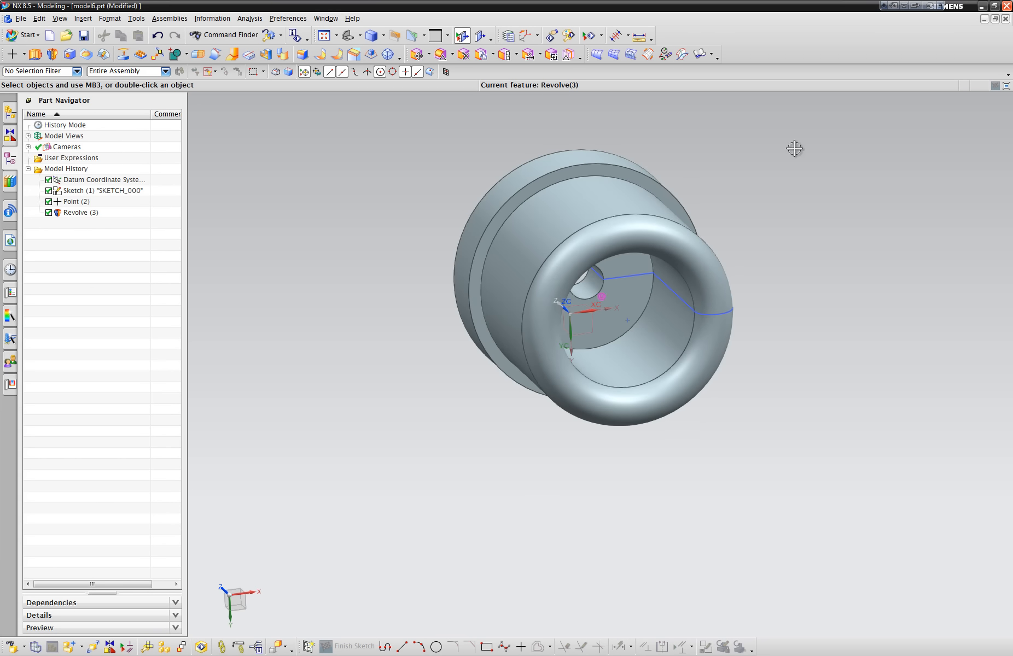